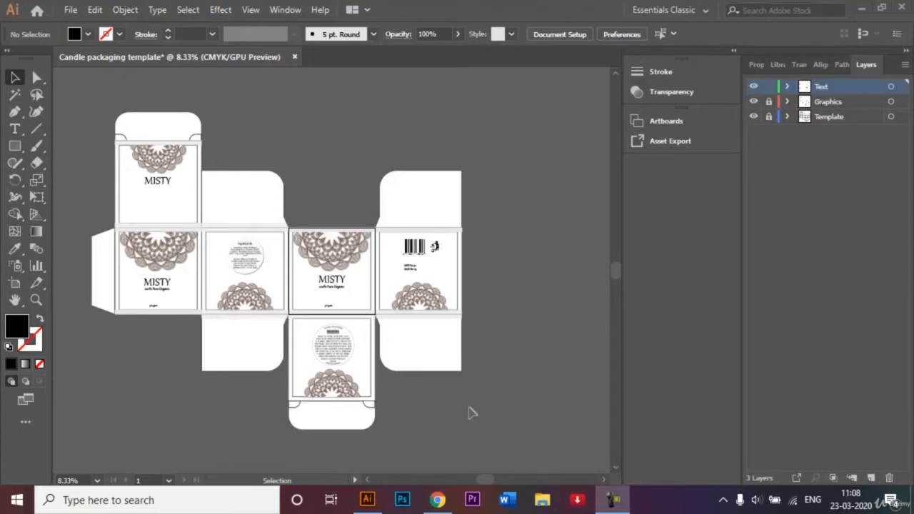
{"action": "left_click", "coordinate": [367, 481]}
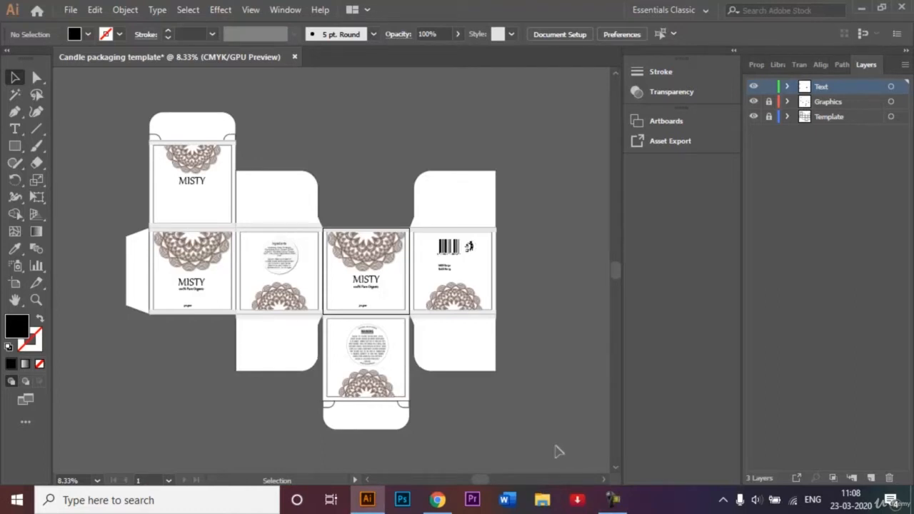
{"action": "key", "text": "ctrl+plus"}
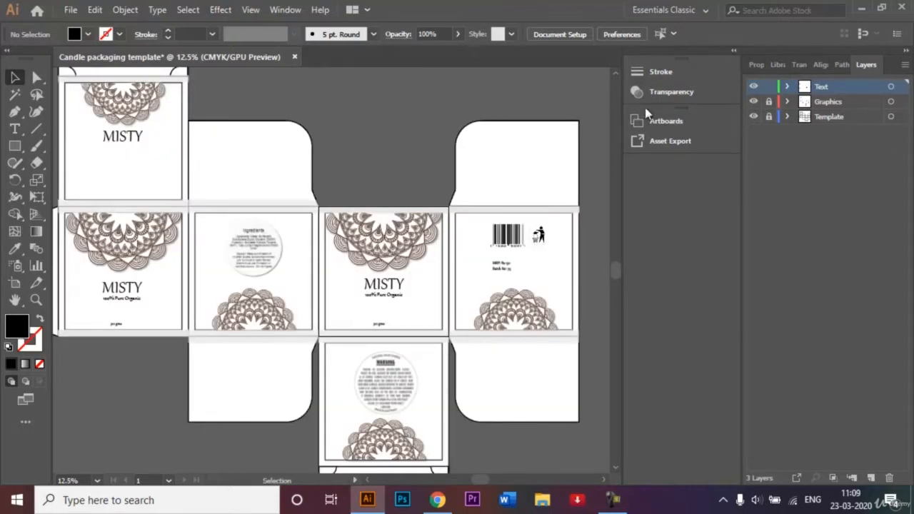
{"action": "left_click", "coordinate": [614, 72]}
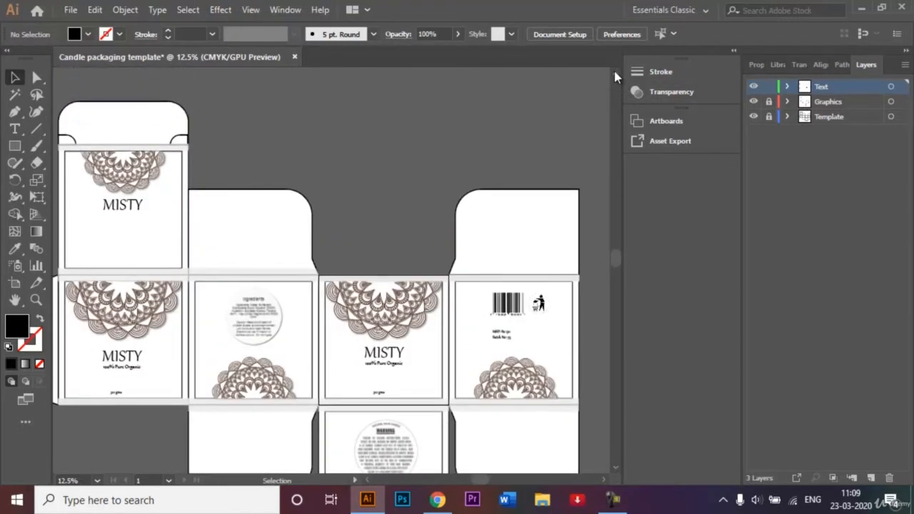
{"action": "left_click", "coordinate": [616, 466]}
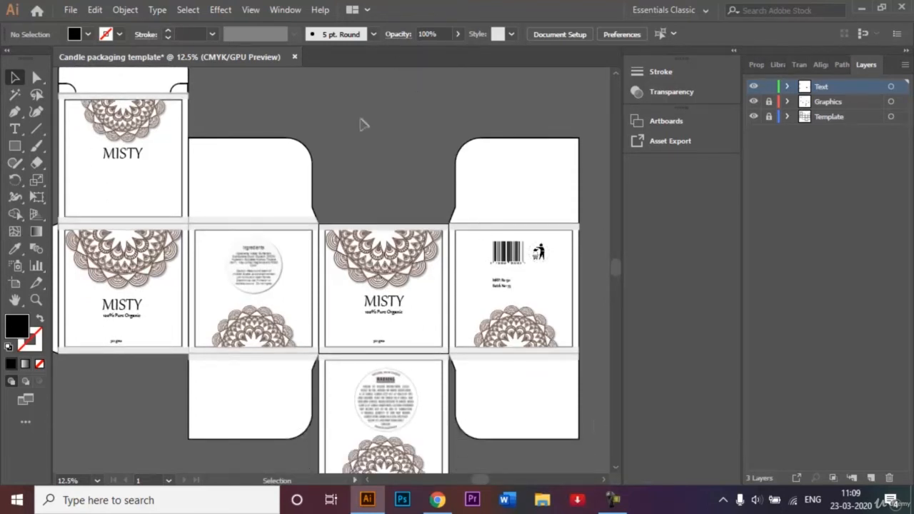
Create a new 1000 x 1000 px document named "Candle packaging template", keeping pixels as the unit
{"action": "left_click", "coordinate": [70, 10]}
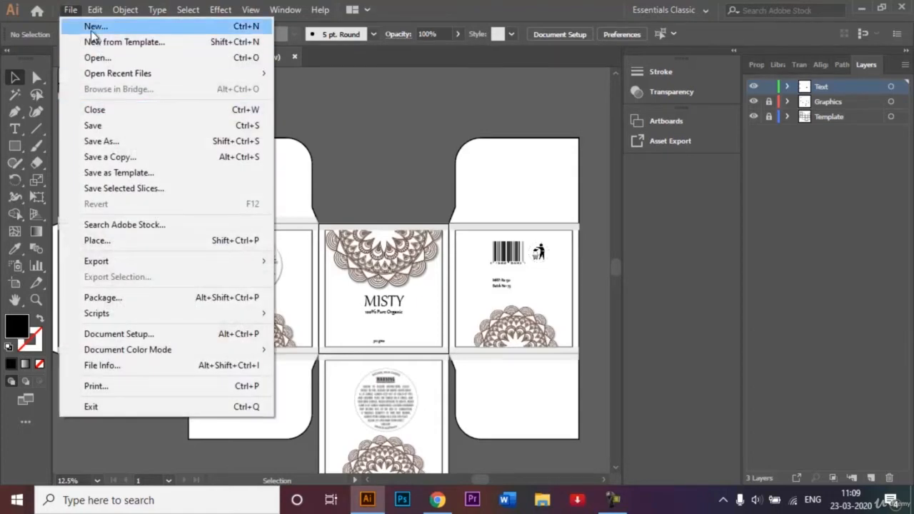
{"action": "left_click", "coordinate": [92, 28]}
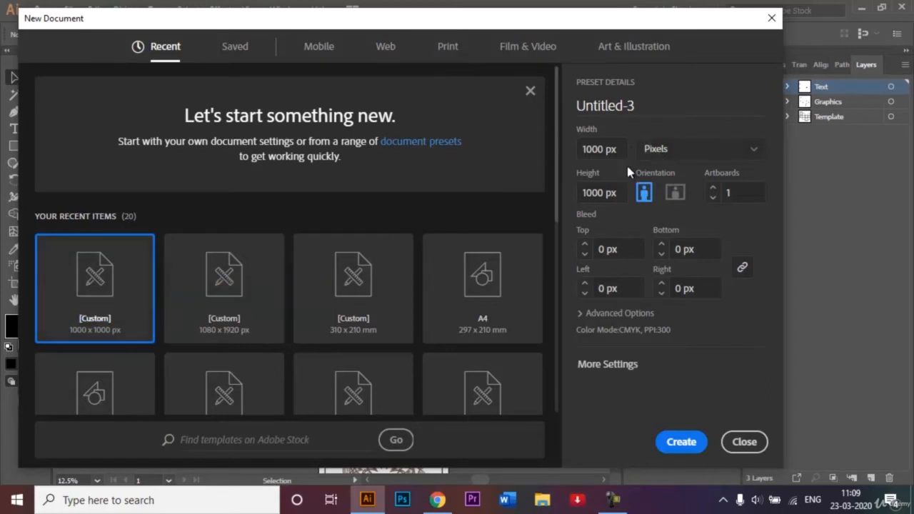
{"action": "left_click", "coordinate": [652, 99]}
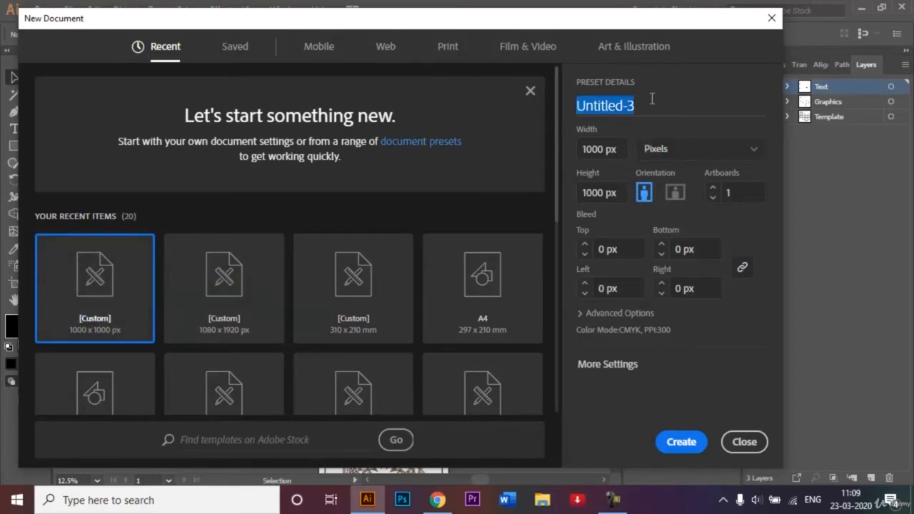
{"action": "key", "text": "BackSpace"}
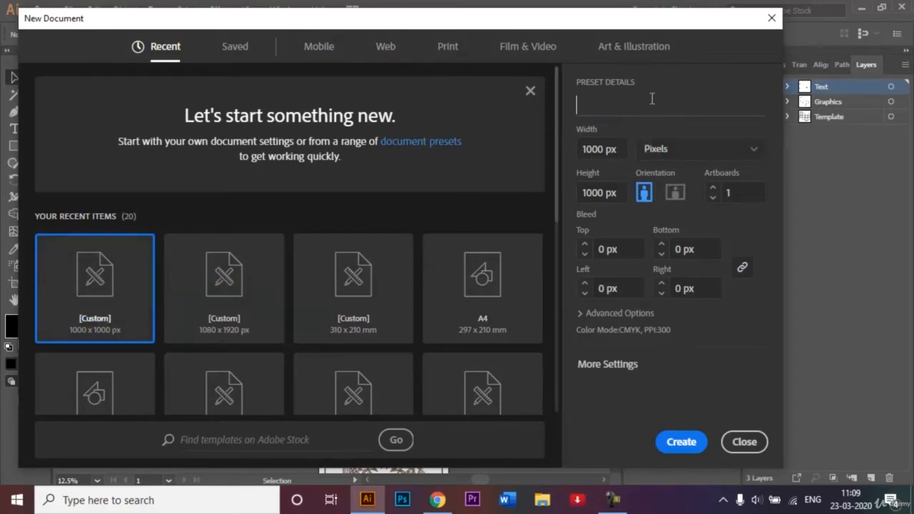
{"action": "type", "text": "Candle packagi"}
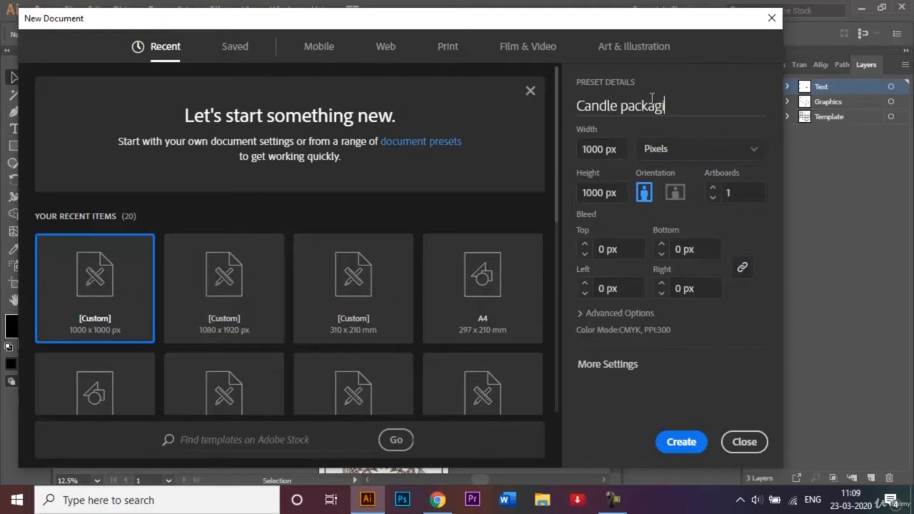
{"action": "type", "text": "ng template"}
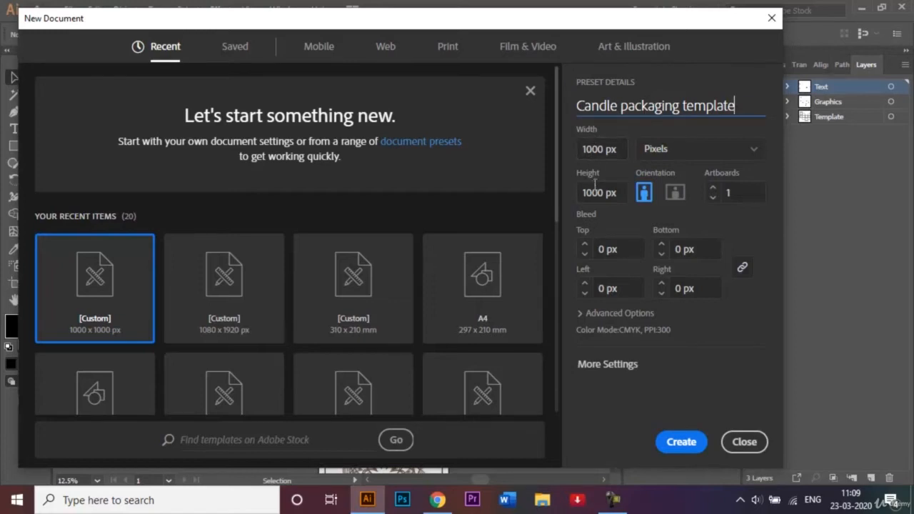
{"action": "left_click", "coordinate": [719, 162]}
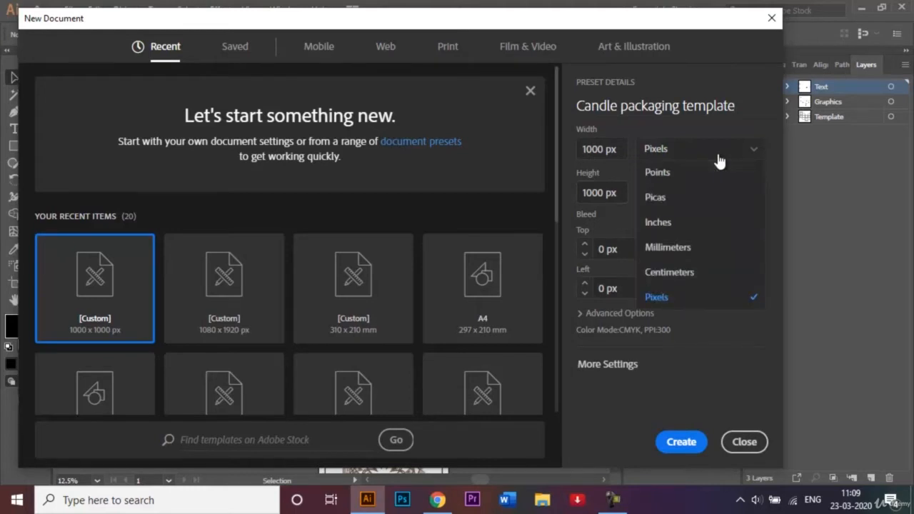
{"action": "left_click", "coordinate": [719, 162]}
{"action": "left_click", "coordinate": [682, 442]}
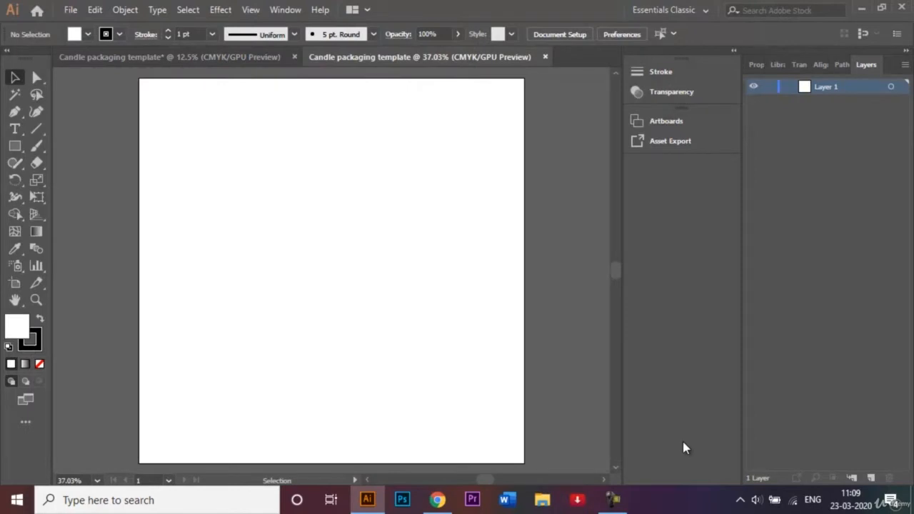
Rename Layer 1 in the new blank document as "Template"
{"action": "left_click", "coordinate": [121, 59]}
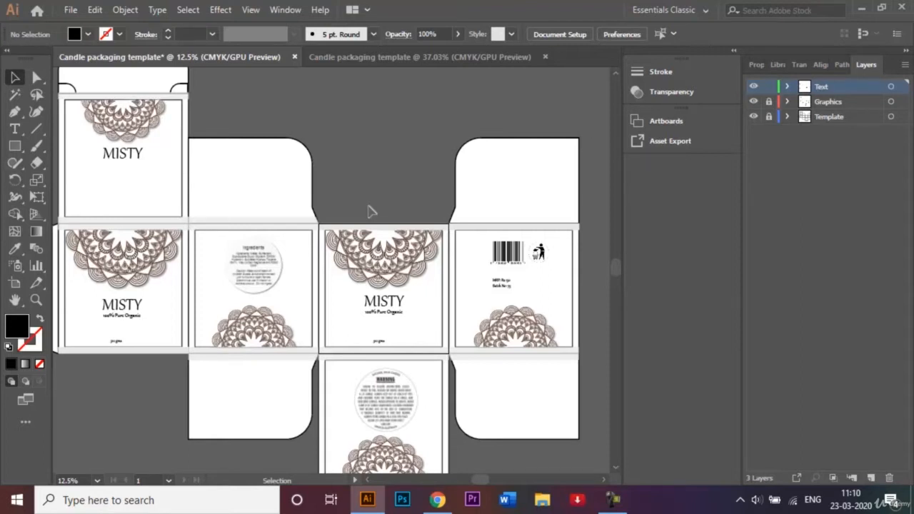
{"action": "left_click", "coordinate": [466, 58]}
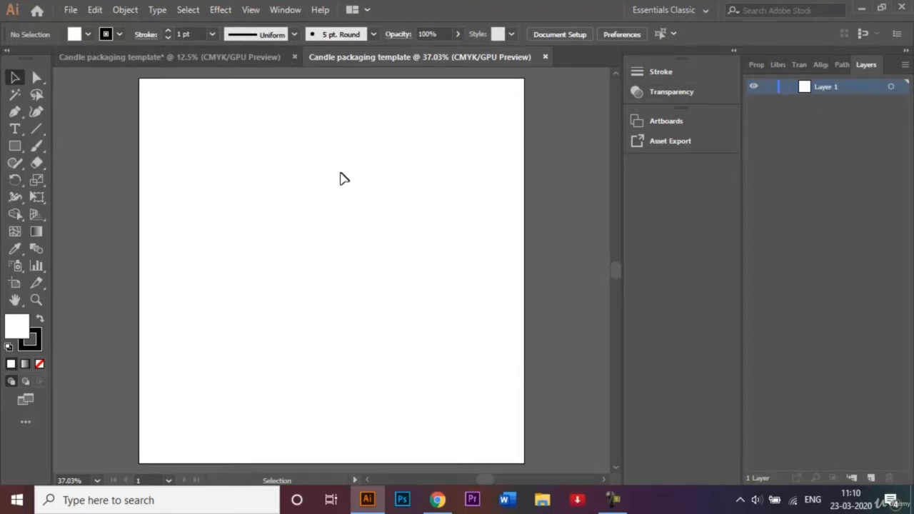
{"action": "double_click", "coordinate": [837, 86]}
{"action": "key", "text": "BackSpace"}
{"action": "type", "text": "Template"}
{"action": "key", "text": "Return"}
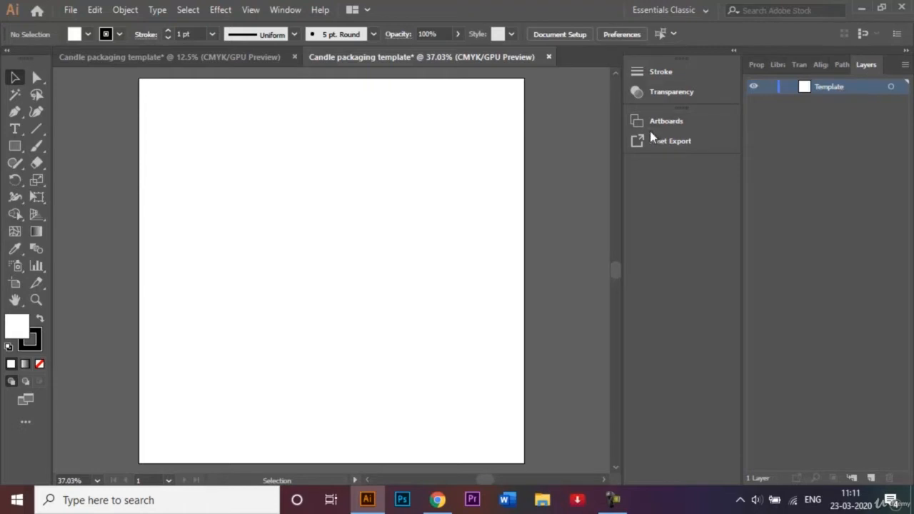
Create a 1000 x 1000 px square with the Rectangle tool in the new document
{"action": "key", "text": "ctrl+minus"}
{"action": "key", "text": "ctrl+minus"}
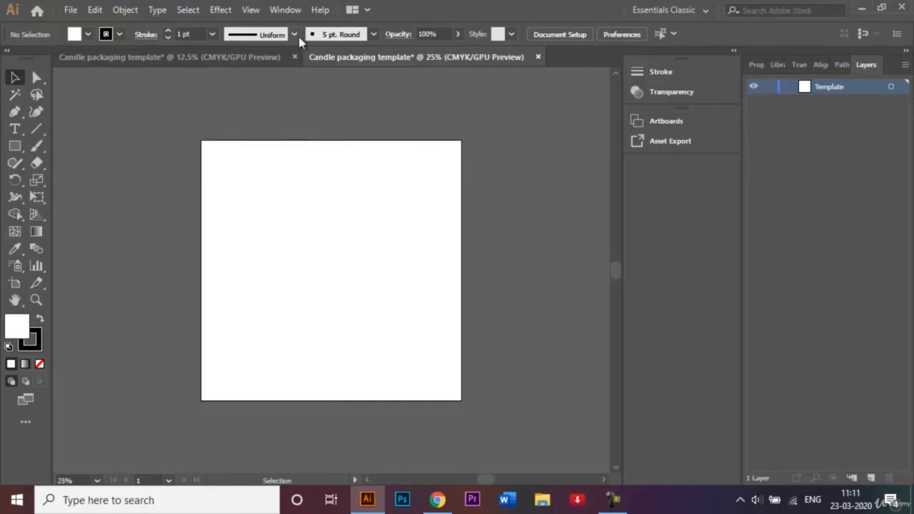
{"action": "left_click", "coordinate": [114, 60]}
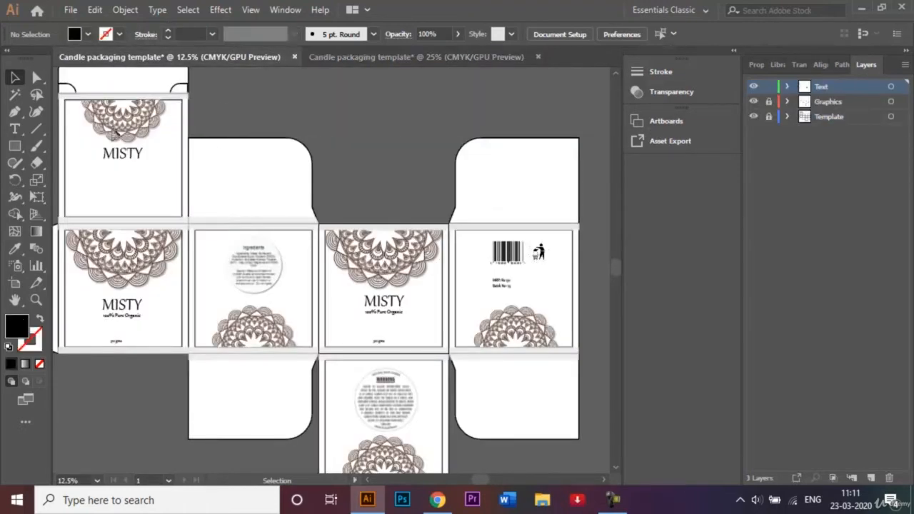
{"action": "left_click", "coordinate": [366, 60]}
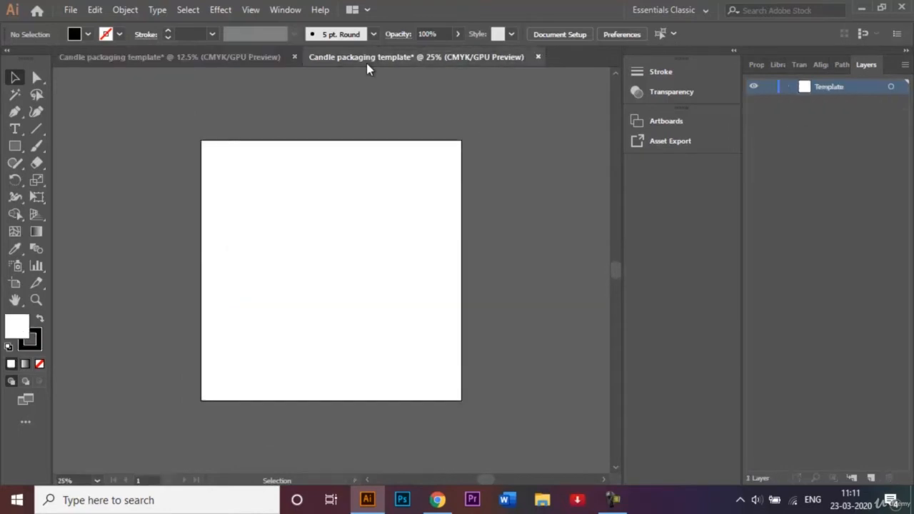
{"action": "left_click", "coordinate": [25, 146]}
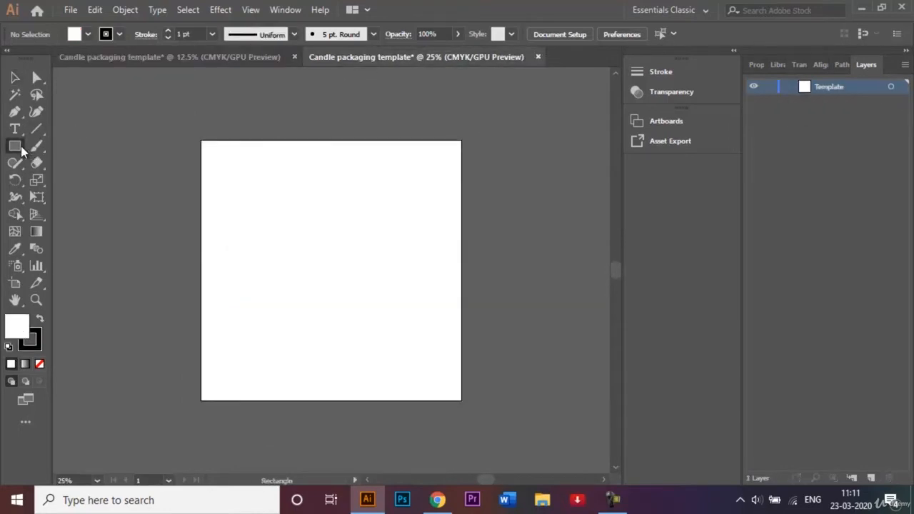
{"action": "left_click", "coordinate": [289, 237]}
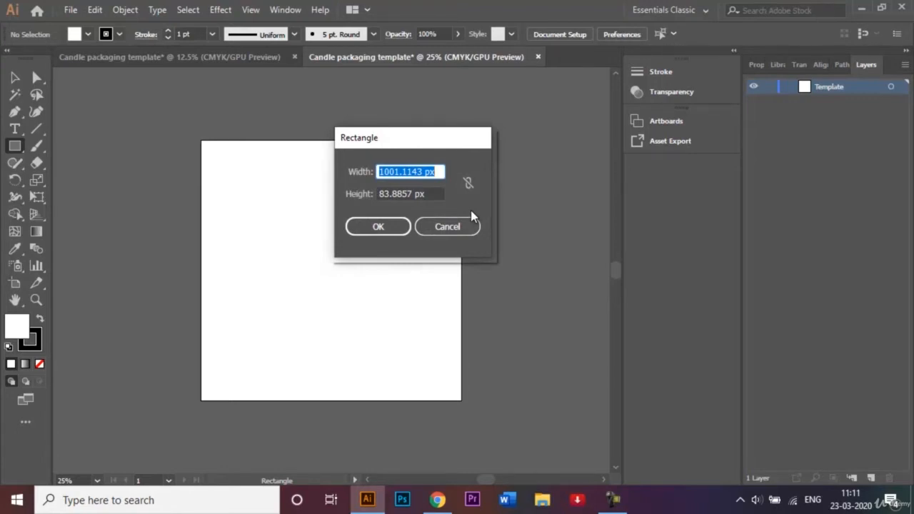
{"action": "key", "text": "BackSpace"}
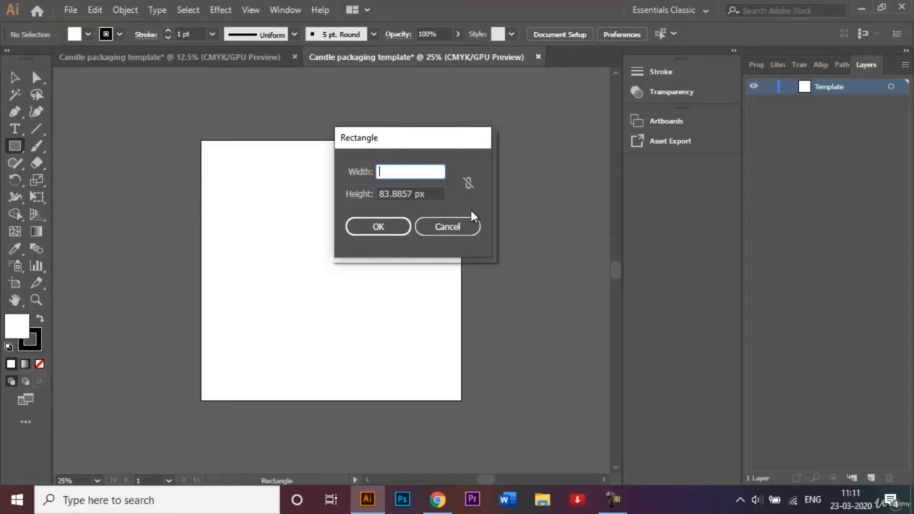
{"action": "type", "text": "1000"}
{"action": "double_click", "coordinate": [411, 193]}
{"action": "type", "text": "100"}
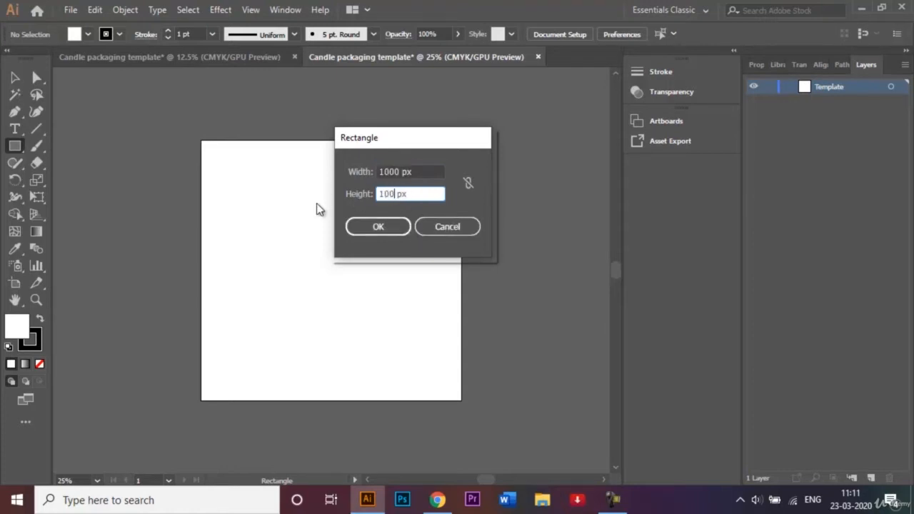
{"action": "type", "text": "0"}
{"action": "key", "text": "Return"}
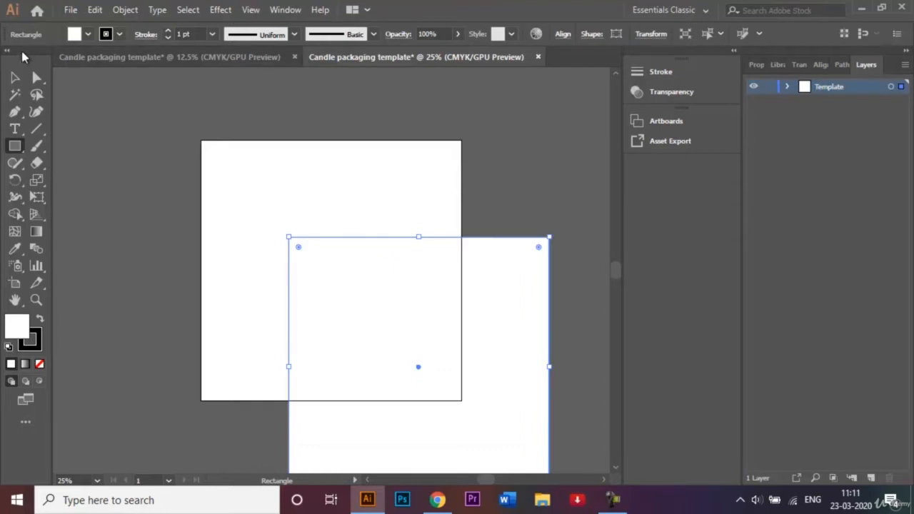
Move the square so it sits flush against the artboard's right edge, aligned with its top, and deselect it
{"action": "left_click", "coordinate": [15, 77]}
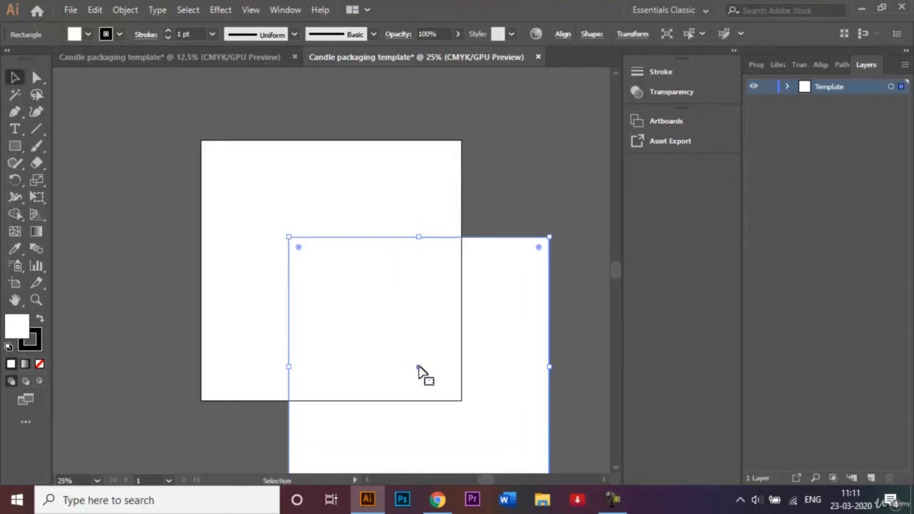
{"action": "left_click_drag", "start_coordinate": [419, 369], "coordinate": [595, 274]}
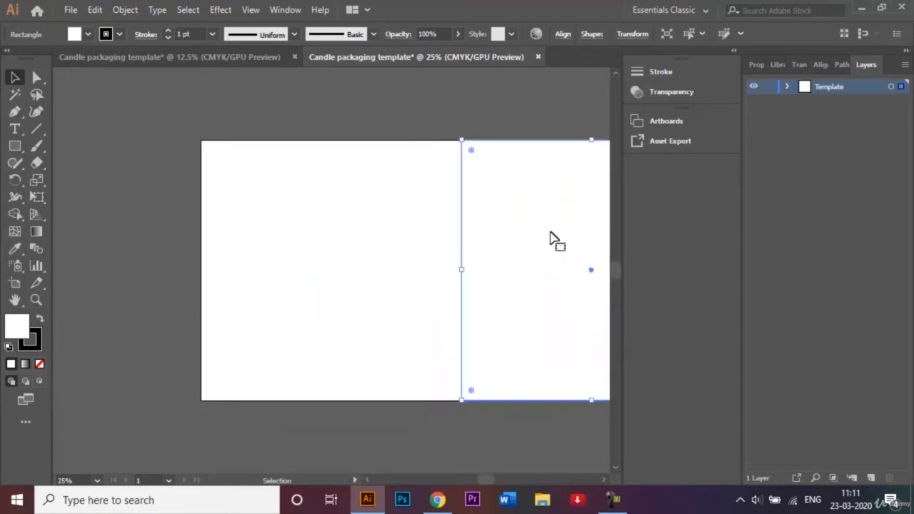
{"action": "left_click", "coordinate": [381, 114]}
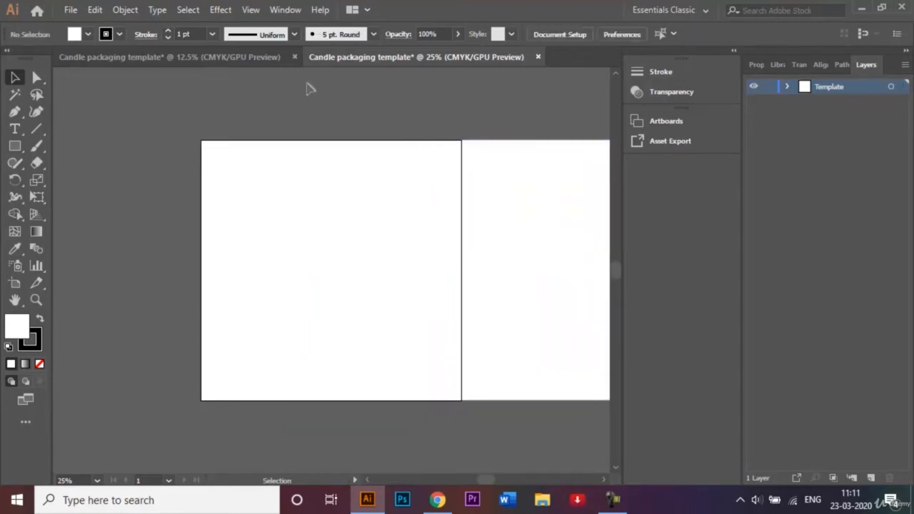
Duplicate the square about 2000 px to the left so the copy adjoins the artboard's left edge
{"action": "left_click", "coordinate": [204, 57]}
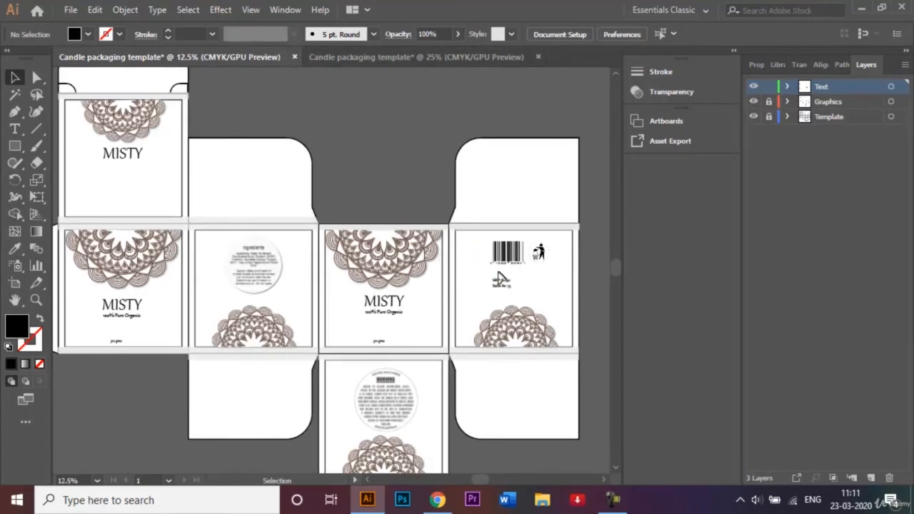
{"action": "left_click", "coordinate": [347, 61]}
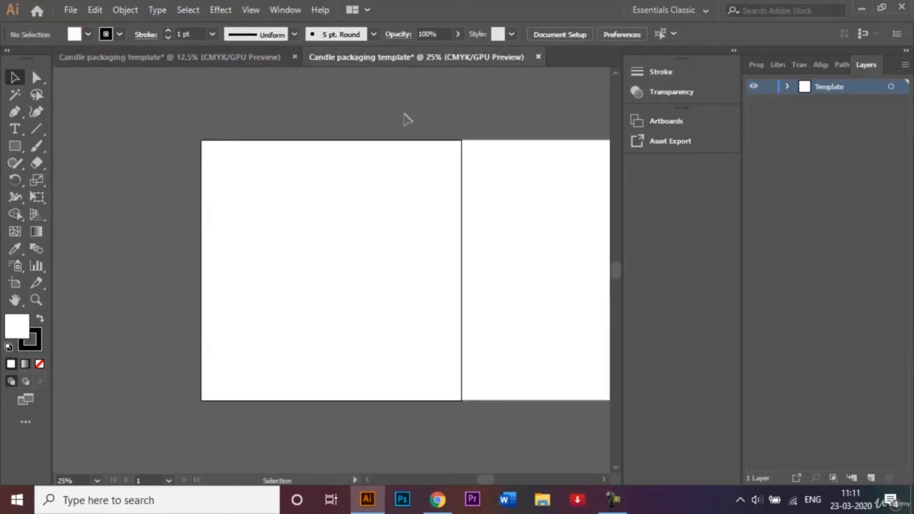
{"action": "key", "text": "ctrl+minus"}
{"action": "key", "text": "ctrl+minus"}
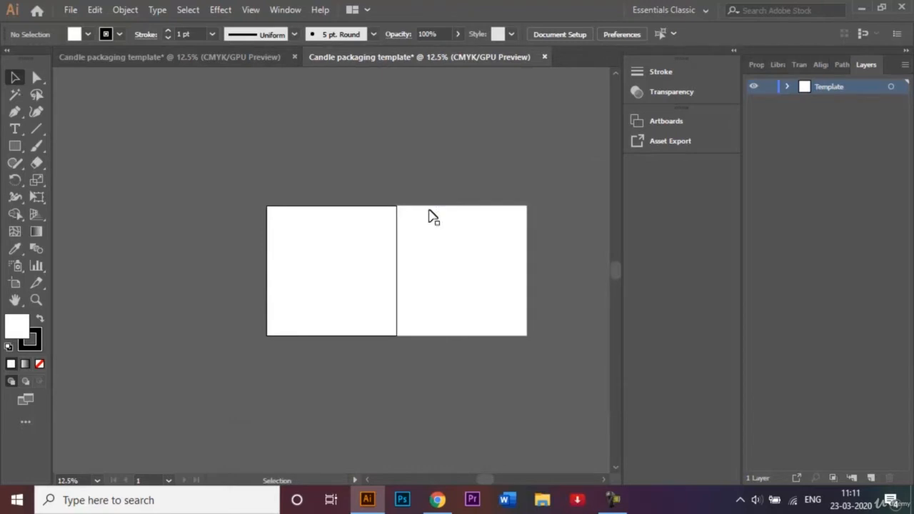
{"action": "left_click", "coordinate": [460, 278]}
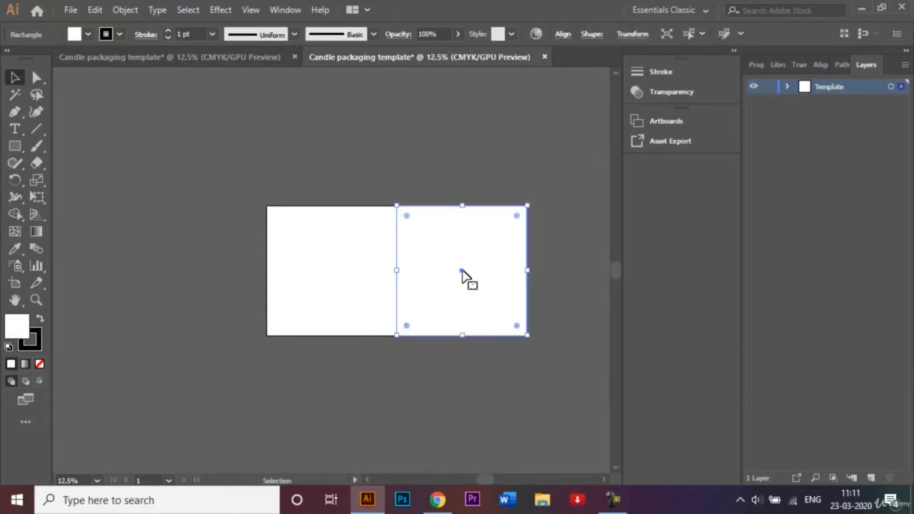
{"action": "left_click_drag", "start_coordinate": [461, 271], "coordinate": [203, 277]}
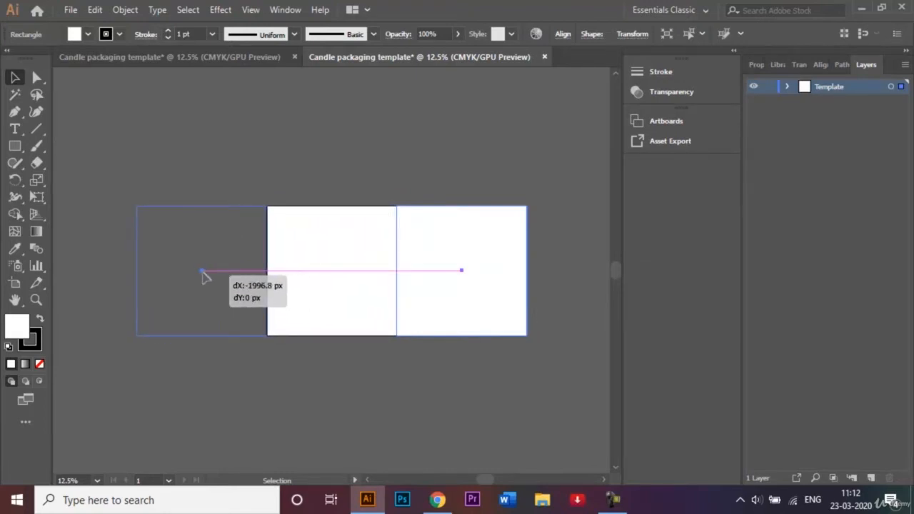
{"action": "left_click_drag", "start_coordinate": [202, 275], "coordinate": [202, 277]}
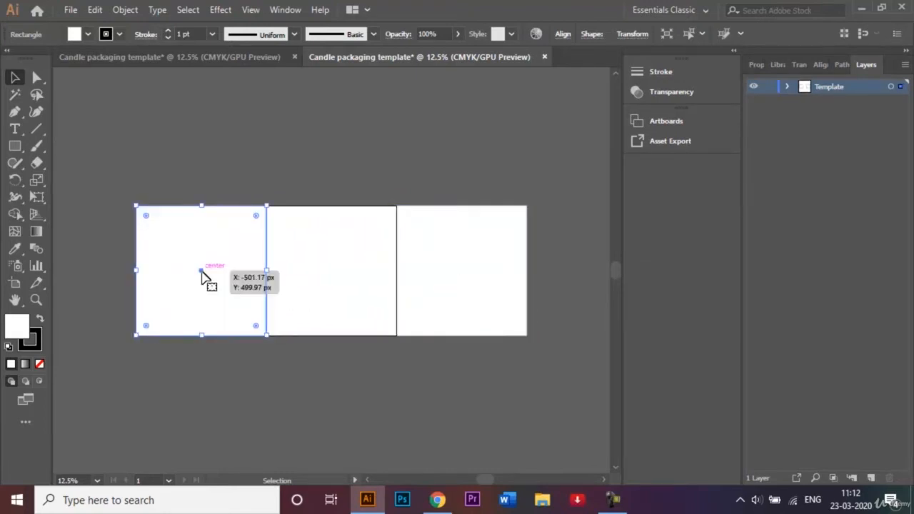
Place another copy of the square directly beside the leftmost one, extending the row of panels further left
{"action": "key", "text": "ctrl+d"}
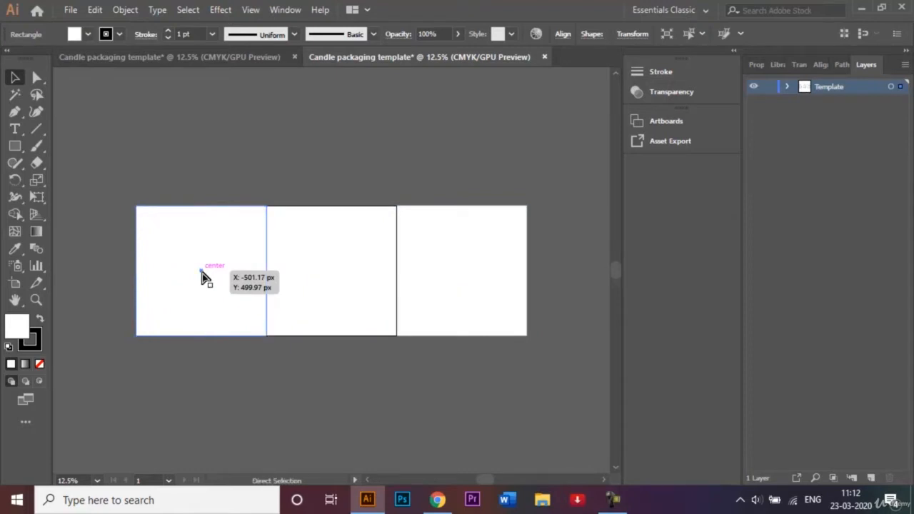
{"action": "left_click", "coordinate": [202, 276]}
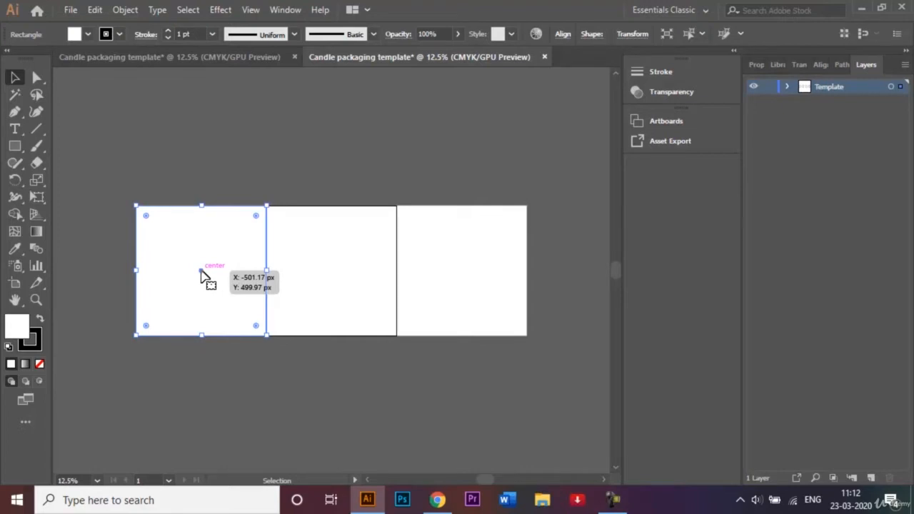
{"action": "left_click_drag", "start_coordinate": [202, 277], "coordinate": [72, 275]}
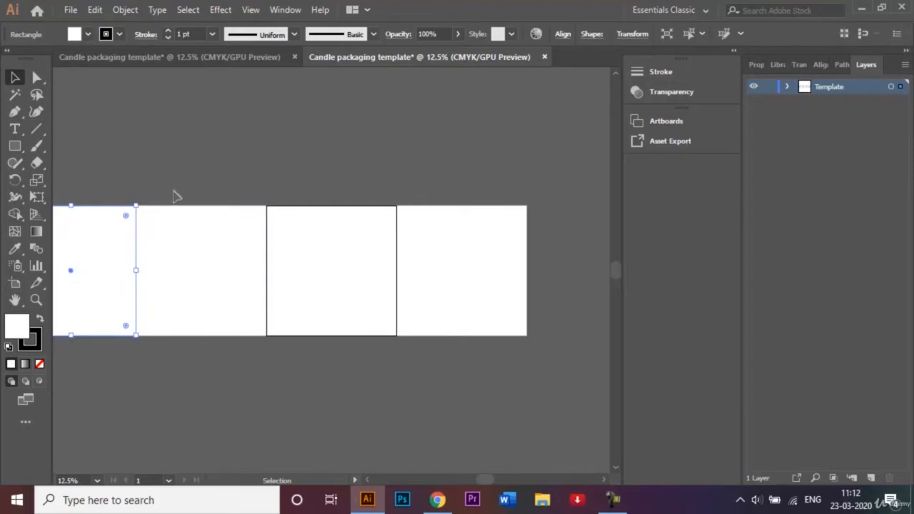
Delete the leftmost square of the row
{"action": "left_click", "coordinate": [176, 197]}
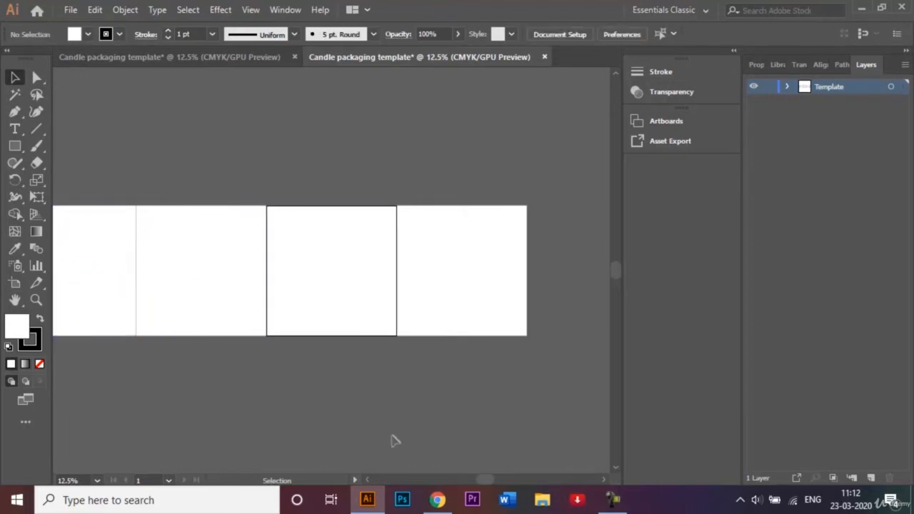
{"action": "left_click", "coordinate": [368, 480]}
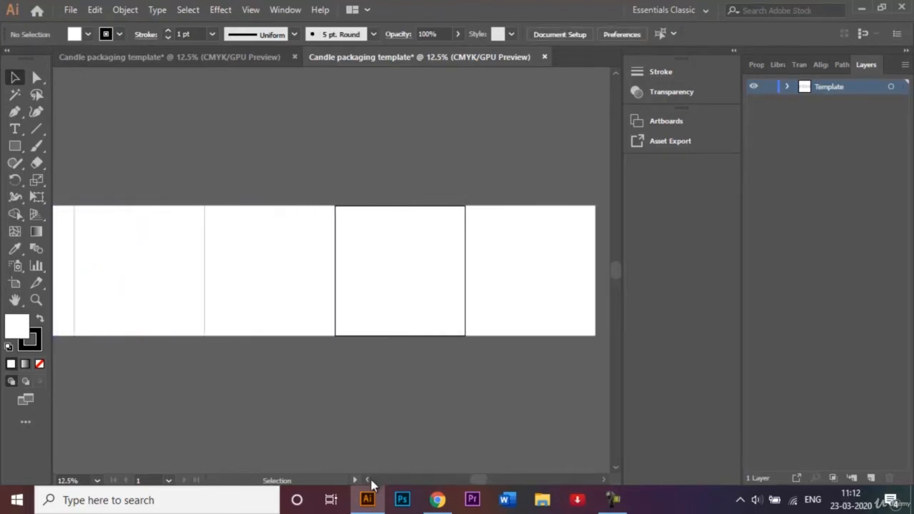
{"action": "key", "text": "ctrl+minus"}
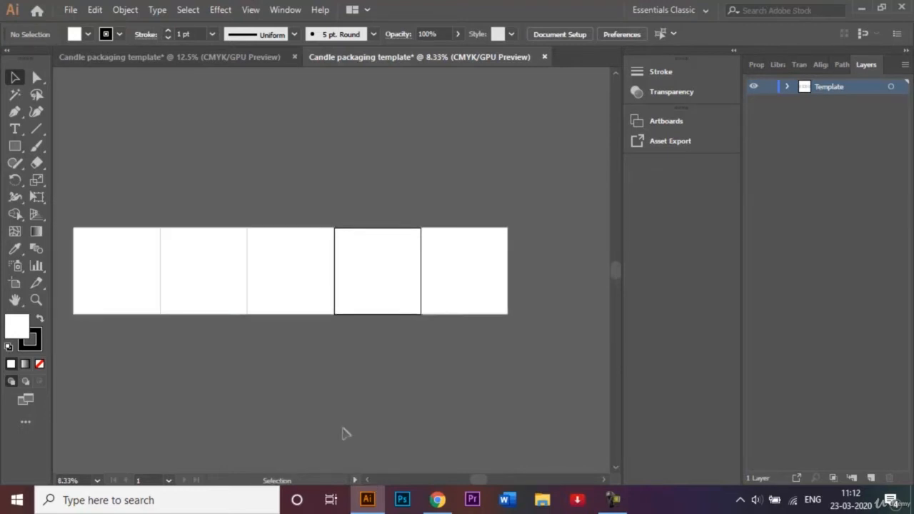
{"action": "left_click", "coordinate": [152, 274]}
{"action": "key", "text": "Delete"}
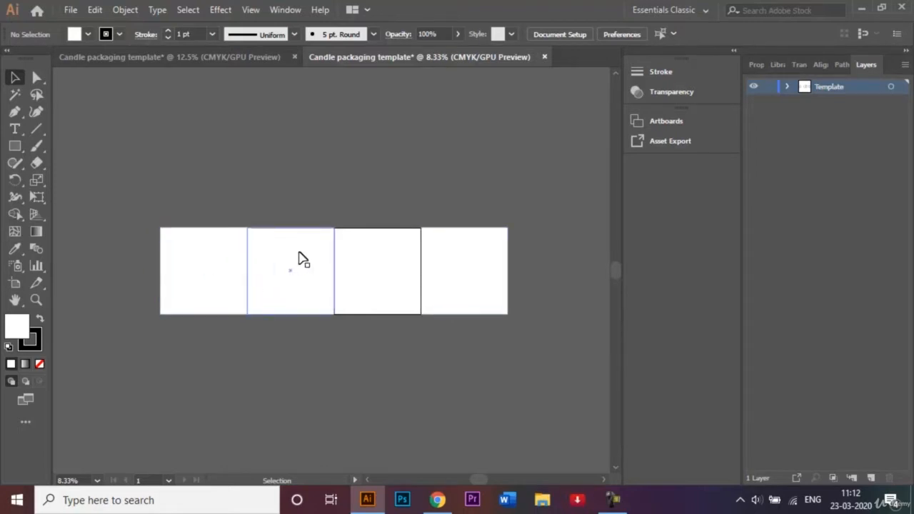
Duplicate the second square from the left onto the empty artboard beside it and deselect the copy
{"action": "left_click", "coordinate": [280, 291]}
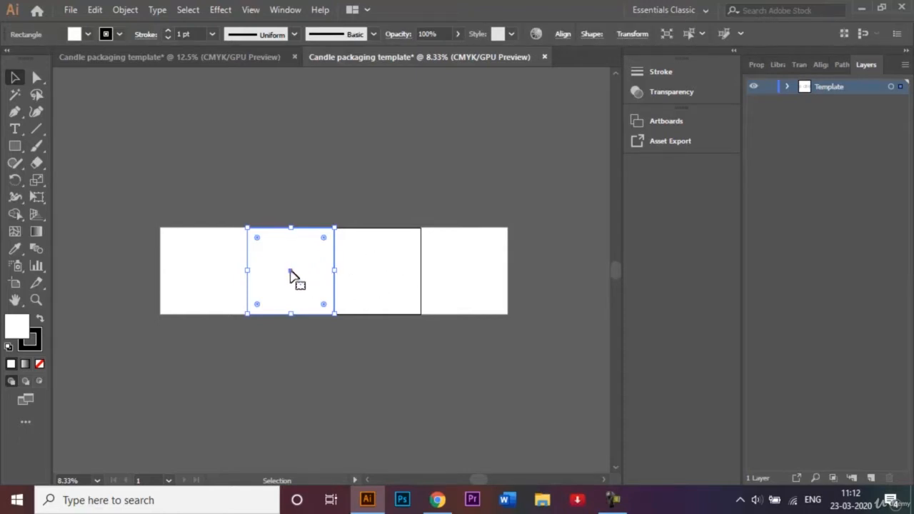
{"action": "left_click_drag", "start_coordinate": [290, 273], "coordinate": [382, 268]}
{"action": "left_click", "coordinate": [386, 196]}
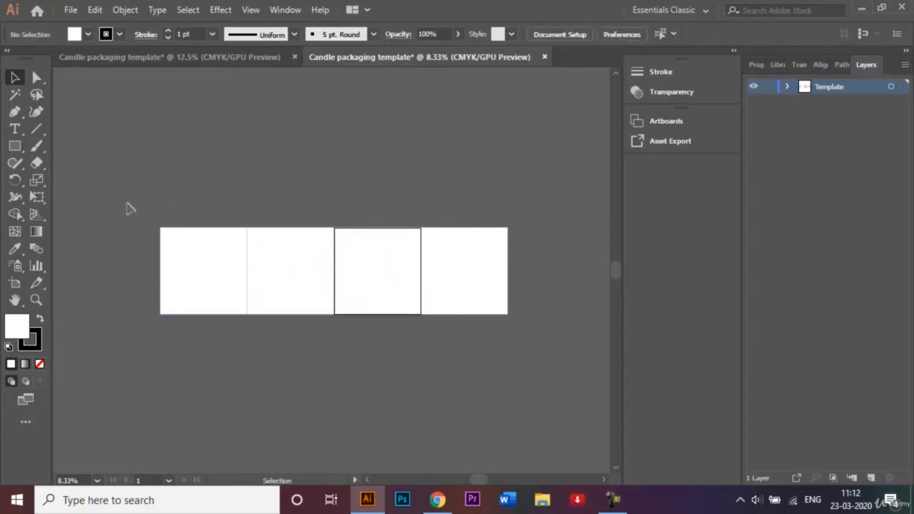
Select all four squares in the row and apply Offset Path at -50 px with Miter joins to create inset outlines
{"action": "left_click_drag", "start_coordinate": [129, 207], "coordinate": [538, 335]}
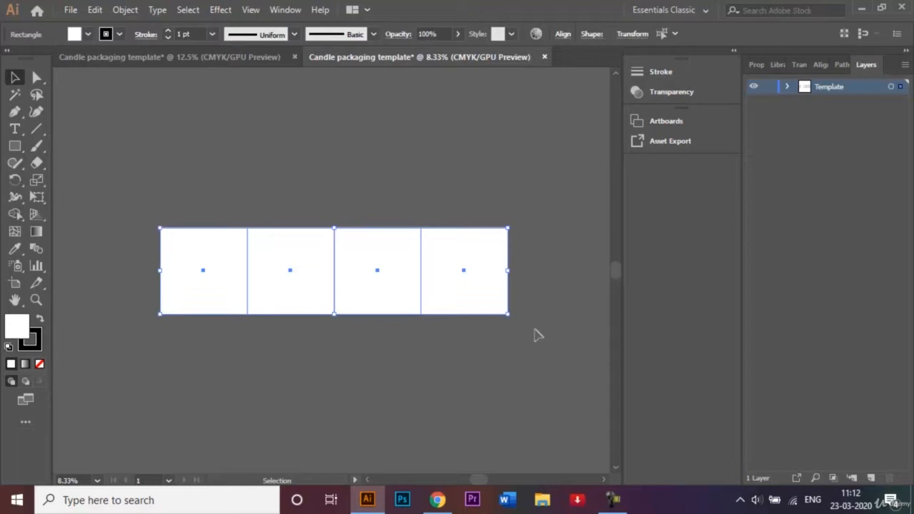
{"action": "left_click", "coordinate": [125, 10]}
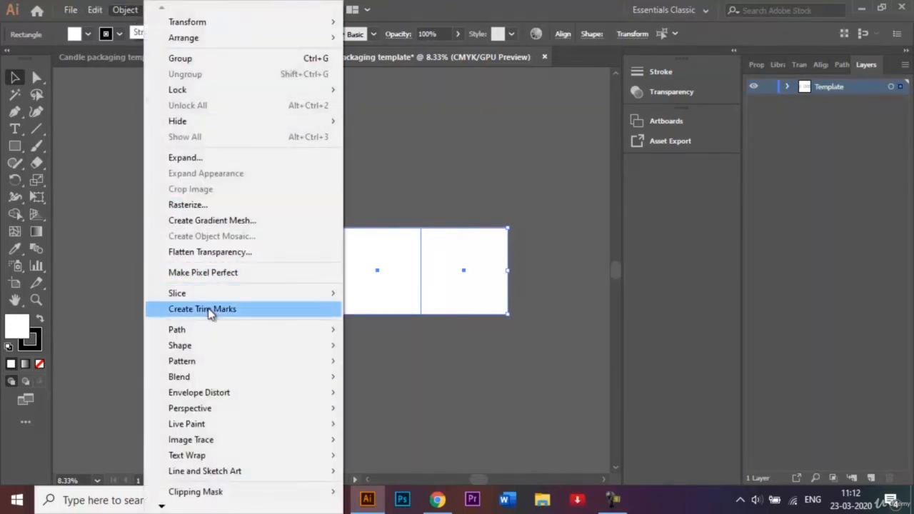
{"action": "mouse_move", "coordinate": [227, 327]}
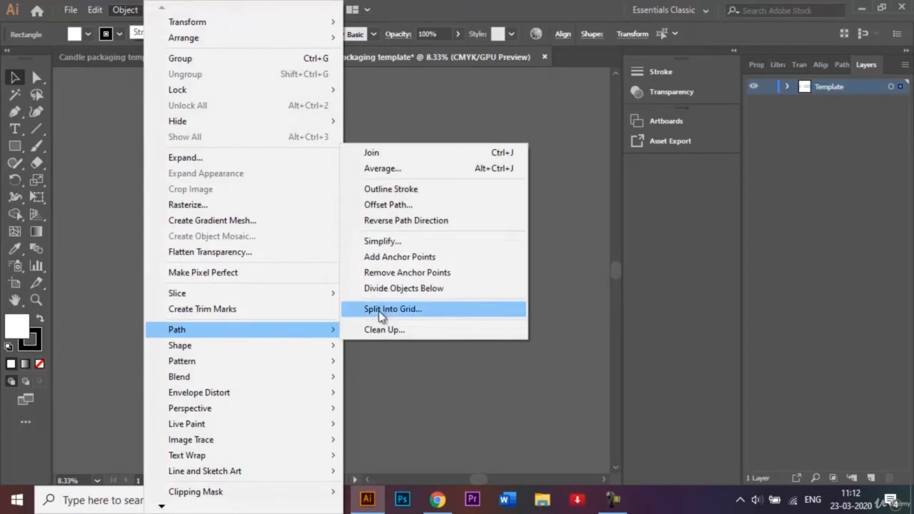
{"action": "left_click", "coordinate": [430, 203]}
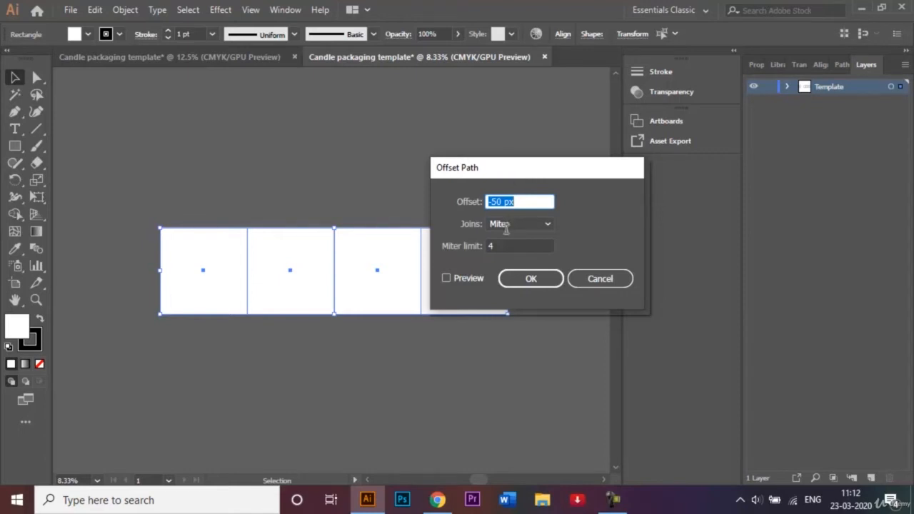
{"action": "left_click", "coordinate": [530, 279]}
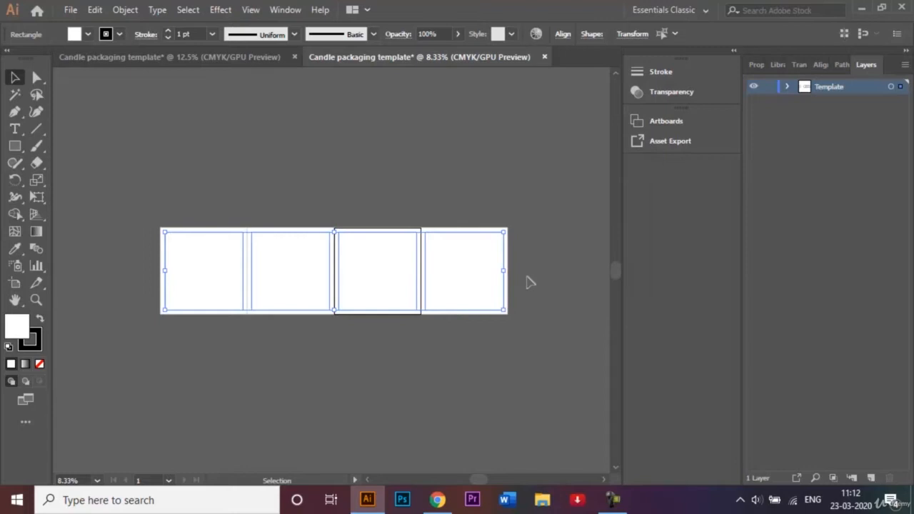
{"action": "left_click", "coordinate": [432, 177]}
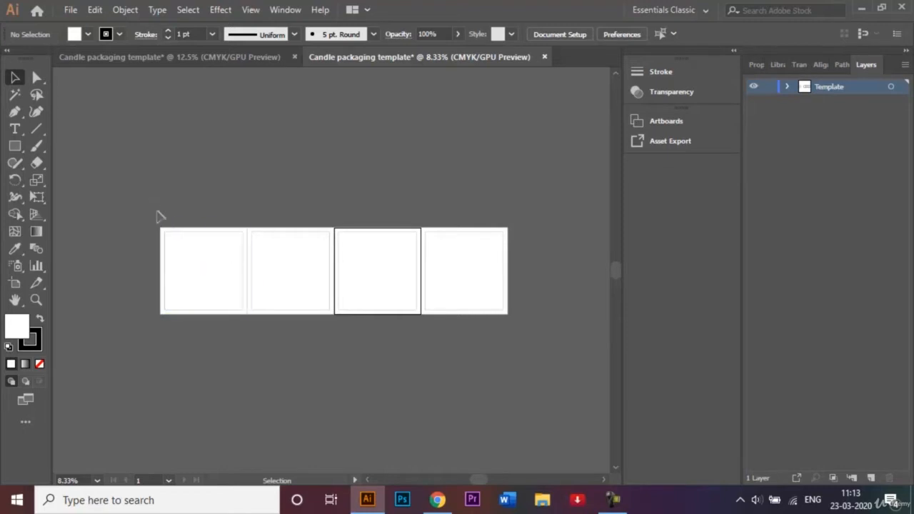
Duplicate the leftmost panel with its inset outline directly above itself, sharing its top edge
{"action": "left_click_drag", "start_coordinate": [159, 215], "coordinate": [230, 311]}
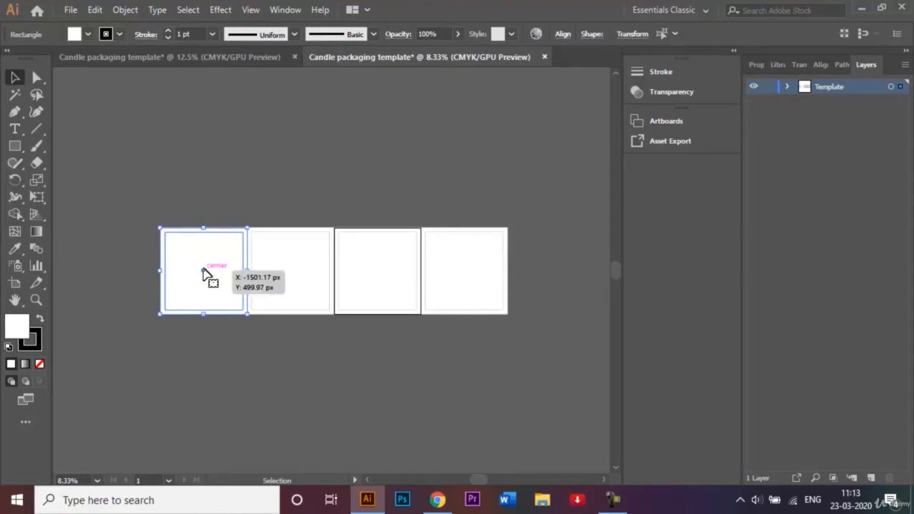
{"action": "left_click_drag", "start_coordinate": [203, 272], "coordinate": [205, 189]}
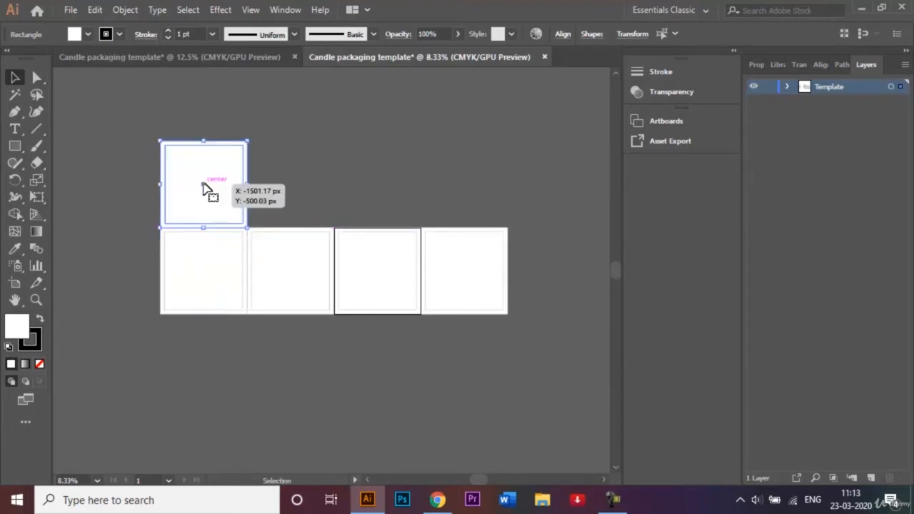
{"action": "left_click", "coordinate": [300, 186]}
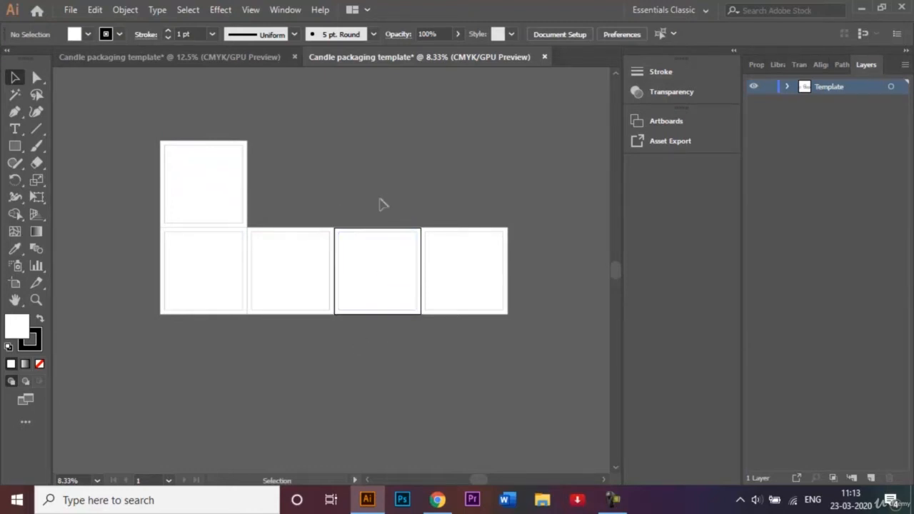
Duplicate the third panel with its inset outline directly below itself, flush with its bottom edge
{"action": "left_click", "coordinate": [406, 303]}
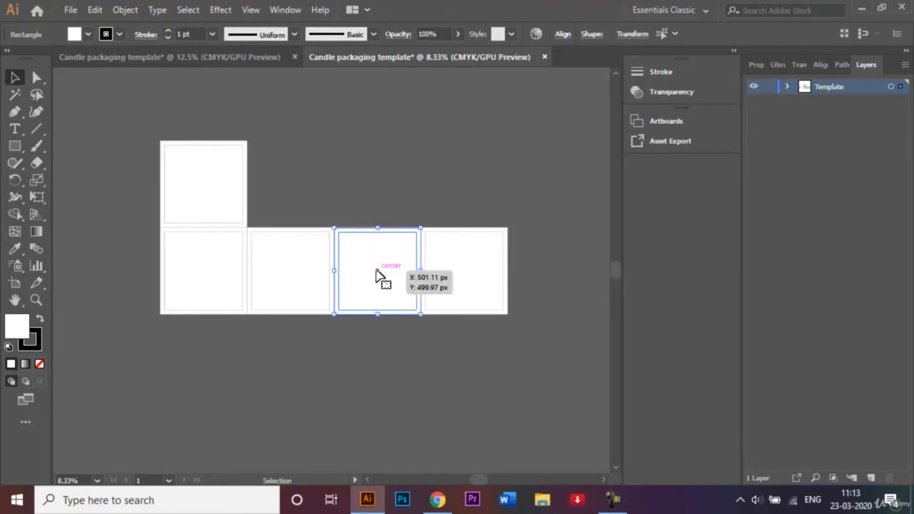
{"action": "left_click_drag", "start_coordinate": [379, 275], "coordinate": [381, 362]}
{"action": "left_click", "coordinate": [378, 195]}
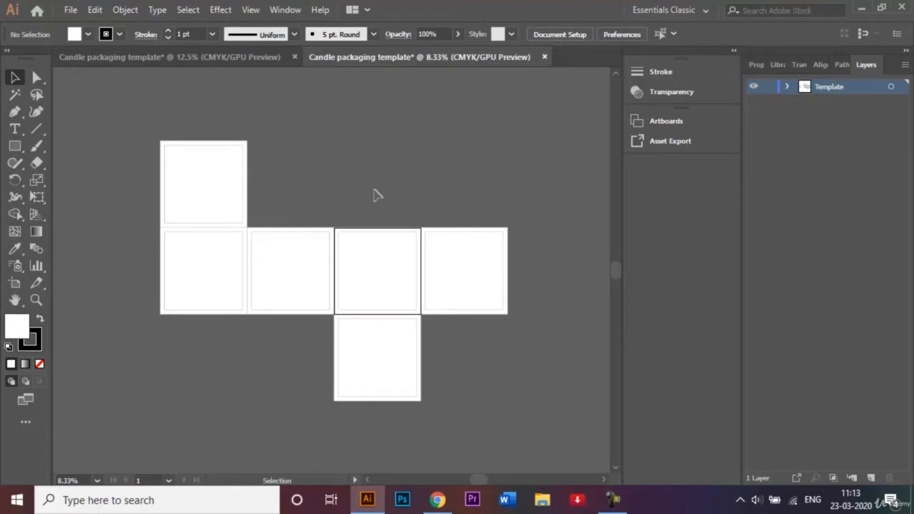
Following the finished example, draw a narrow full-height side flap rectangle along the left edge of the row's leftmost panel
{"action": "left_click", "coordinate": [190, 56]}
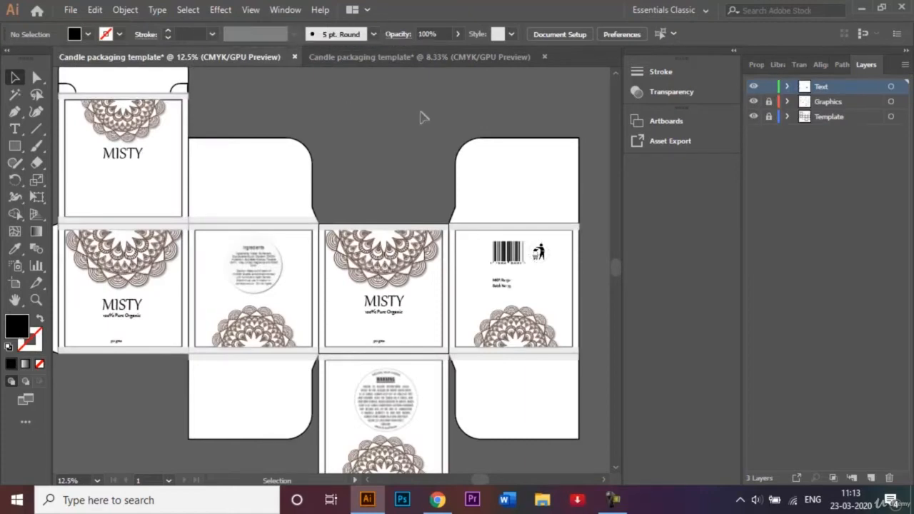
{"action": "key", "text": "ctrl+minus"}
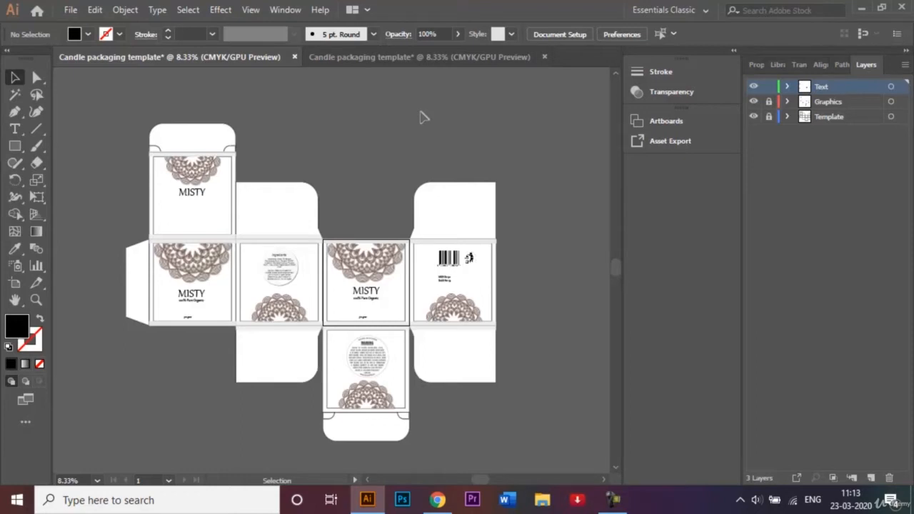
{"action": "left_click", "coordinate": [347, 58]}
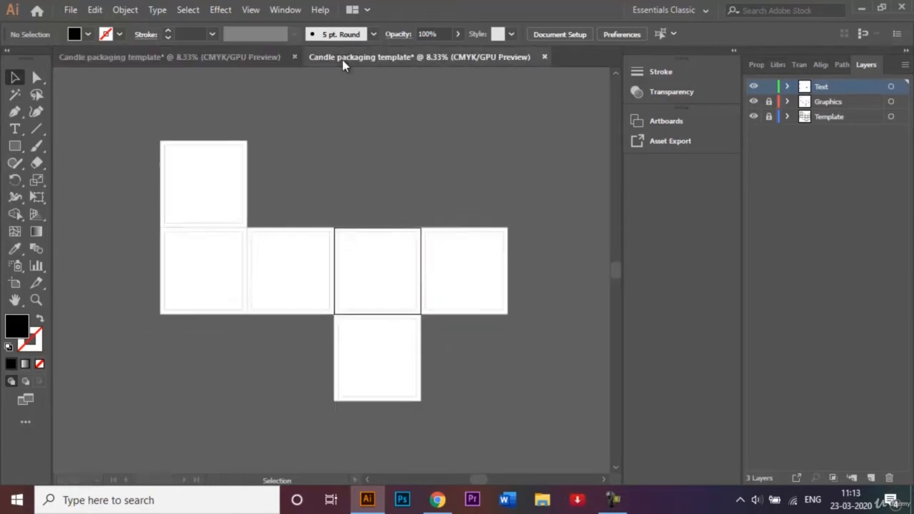
{"action": "left_click", "coordinate": [15, 146]}
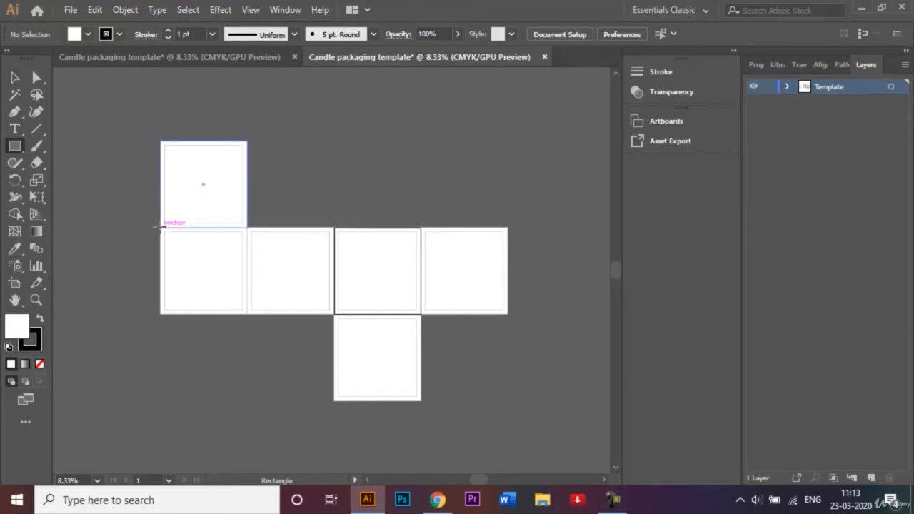
{"action": "left_click_drag", "start_coordinate": [159, 229], "coordinate": [140, 313]}
Draw a full-width flap rectangle on top of the upper panel and a shallower strip on top of the row's second panel
{"action": "left_click", "coordinate": [231, 58]}
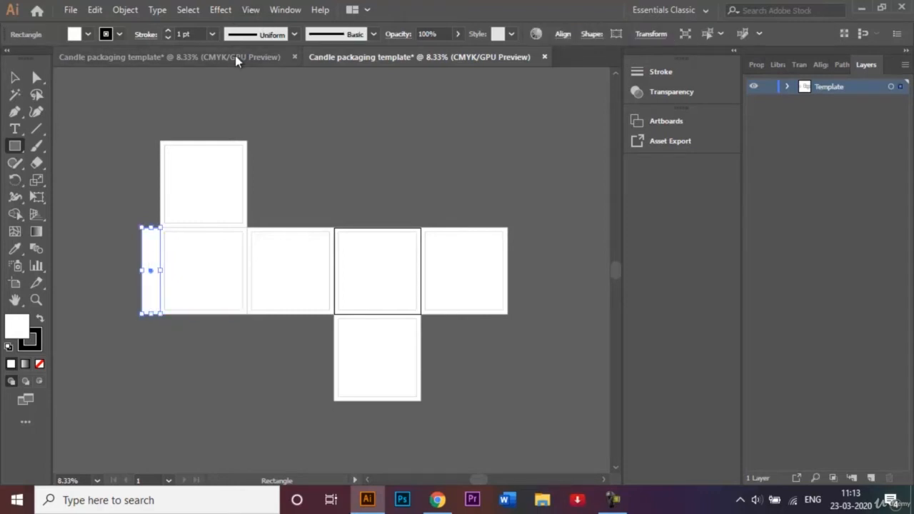
{"action": "left_click", "coordinate": [328, 57]}
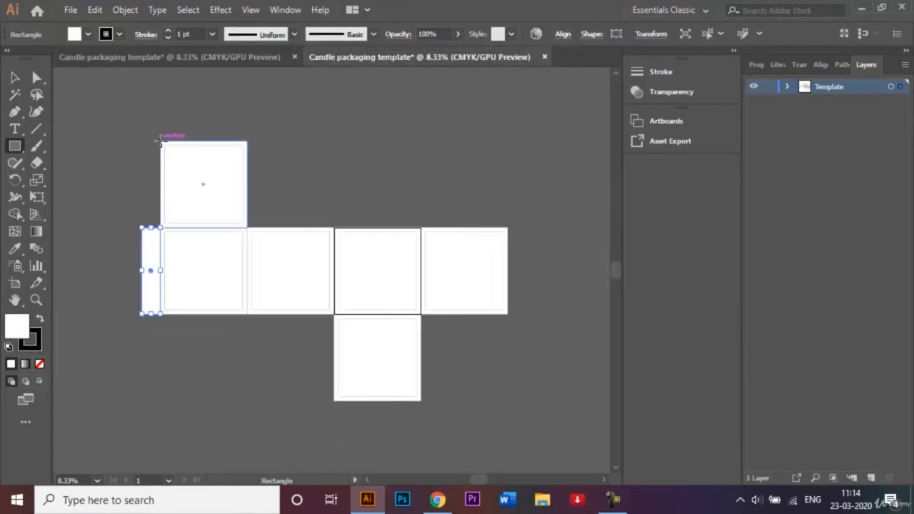
{"action": "left_click_drag", "start_coordinate": [161, 141], "coordinate": [246, 115]}
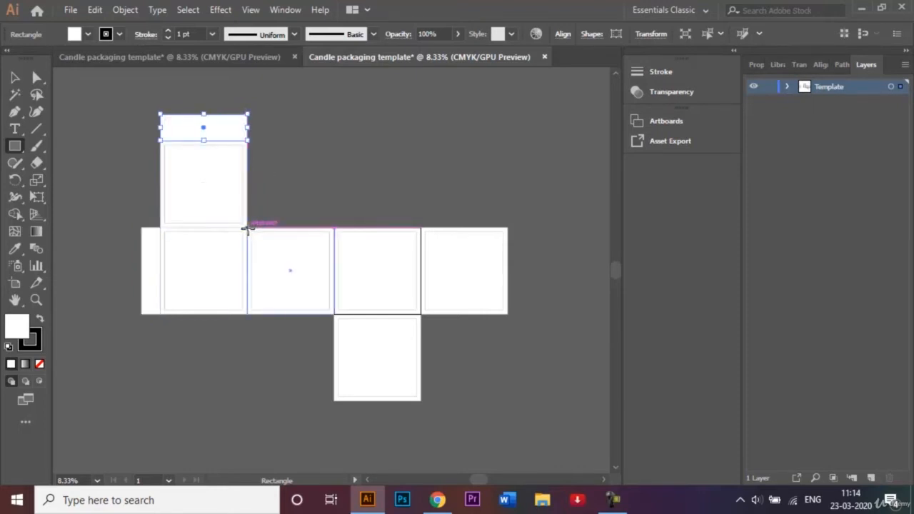
{"action": "left_click_drag", "start_coordinate": [247, 227], "coordinate": [335, 212]}
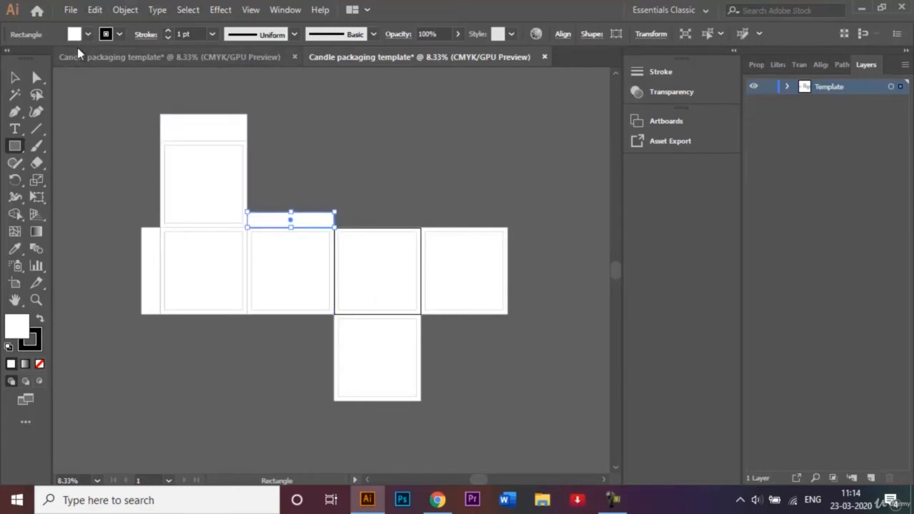
Shift only the upper-right anchor point of the strip above the second panel to the left so its right edge slants inward
{"action": "left_click", "coordinate": [37, 77]}
{"action": "left_click", "coordinate": [133, 190]}
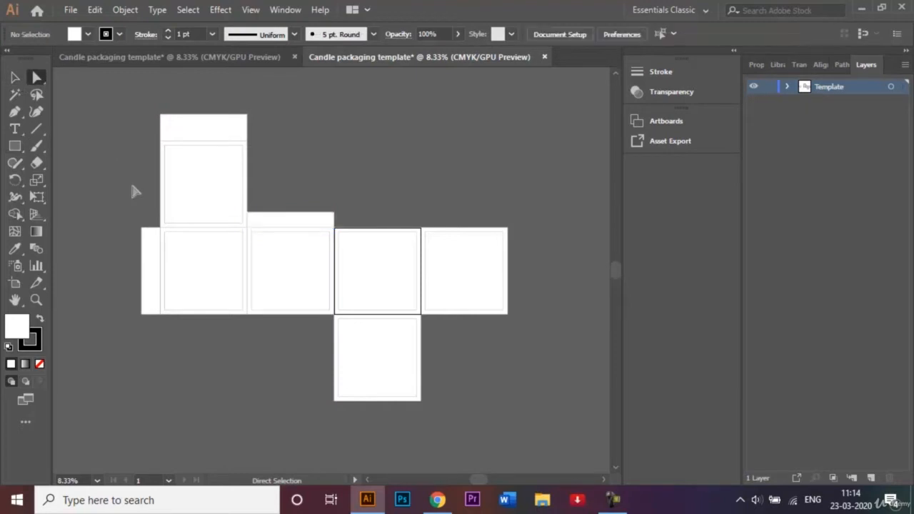
{"action": "left_click", "coordinate": [317, 217]}
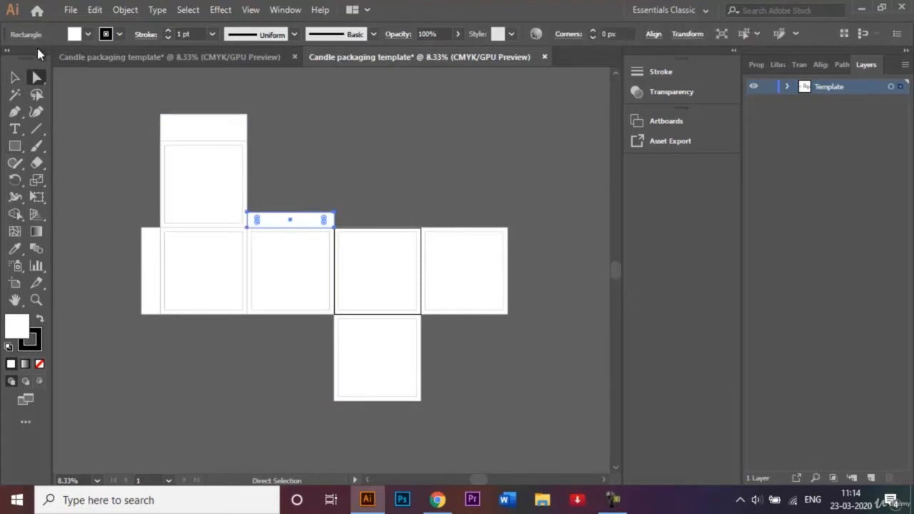
{"action": "left_click", "coordinate": [334, 213]}
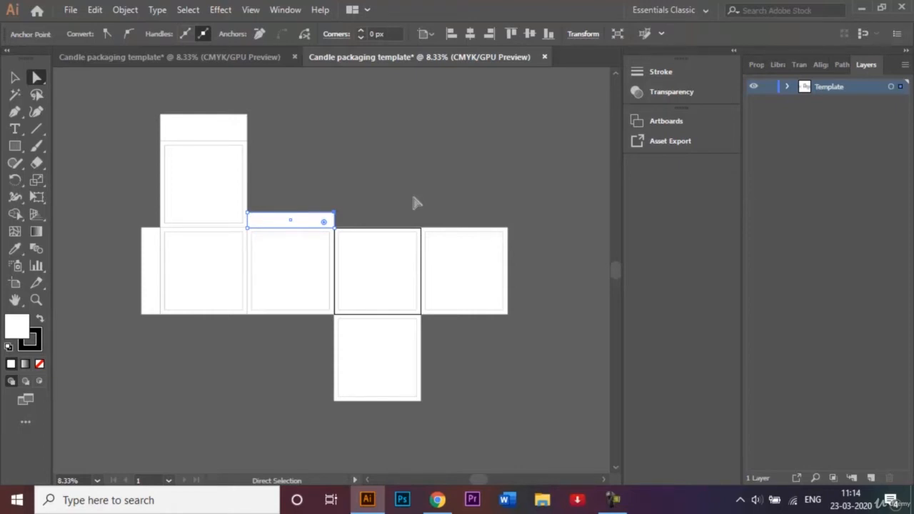
{"action": "key", "text": "shift"}
{"action": "key", "text": "Left"}
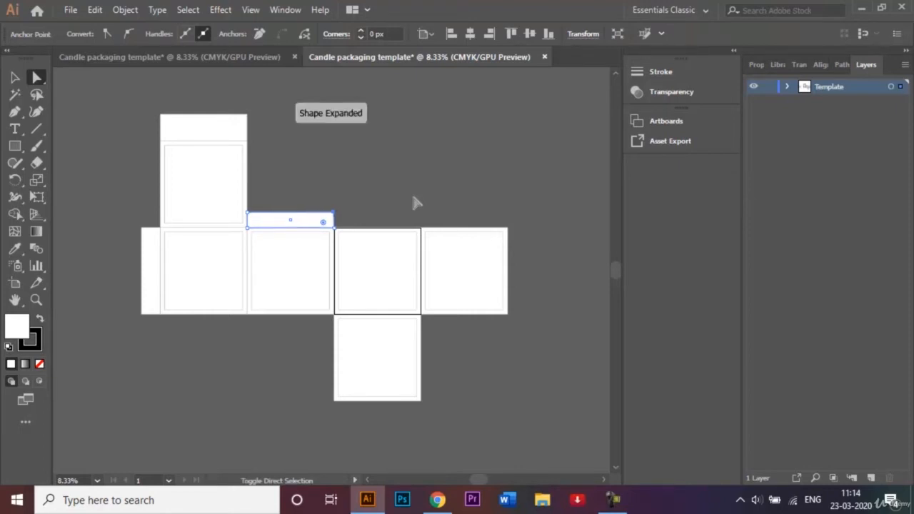
{"action": "key", "text": "Left"}
{"action": "key", "text": "Left"}
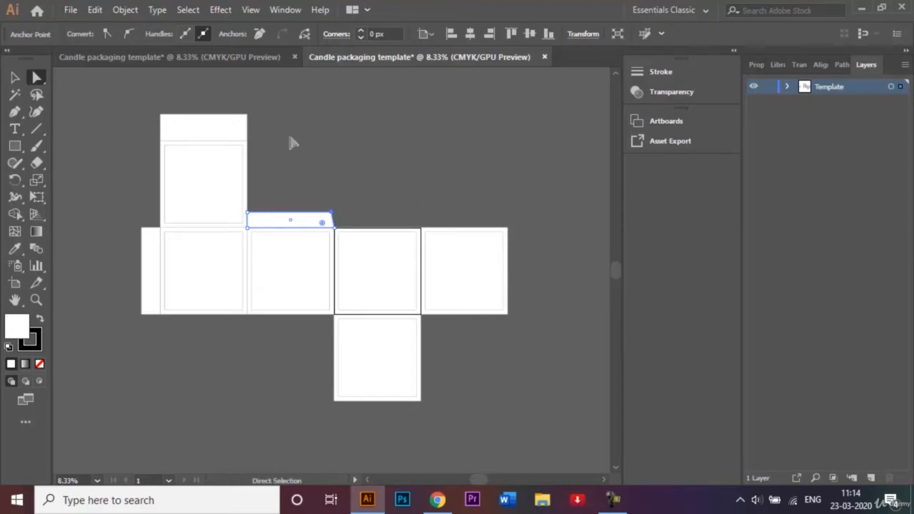
{"action": "key", "text": "ctrl+plus"}
{"action": "key", "text": "ctrl+plus"}
{"action": "key", "text": "ctrl+plus"}
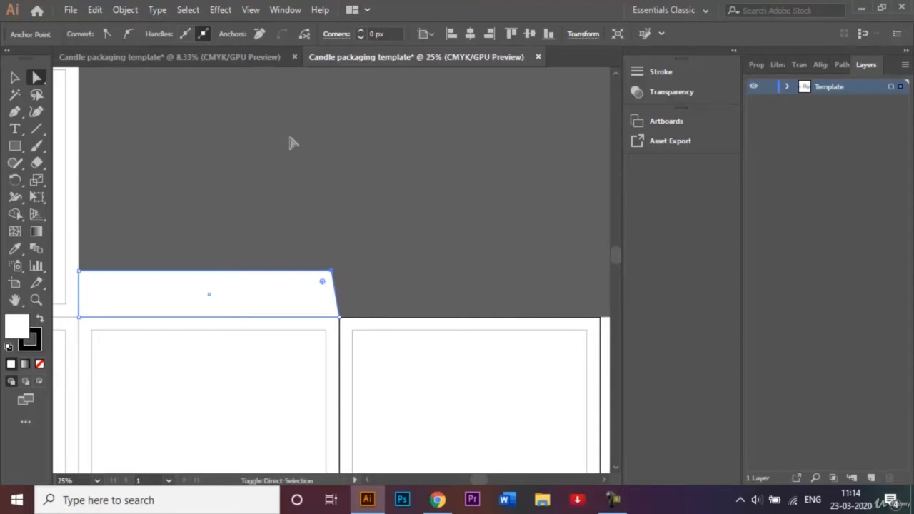
{"action": "key", "text": "Left"}
{"action": "key", "text": "Left"}
{"action": "key", "text": "Left"}
{"action": "key", "text": "Left"}
{"action": "key", "text": "Left"}
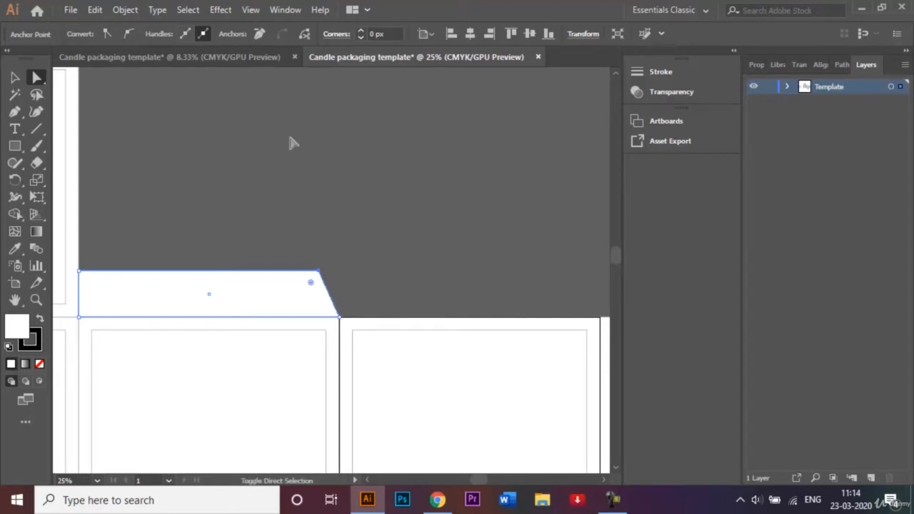
Reduce the slanted strip to about half its height, keeping its base on the second panel, and deselect it
{"action": "left_click", "coordinate": [15, 77]}
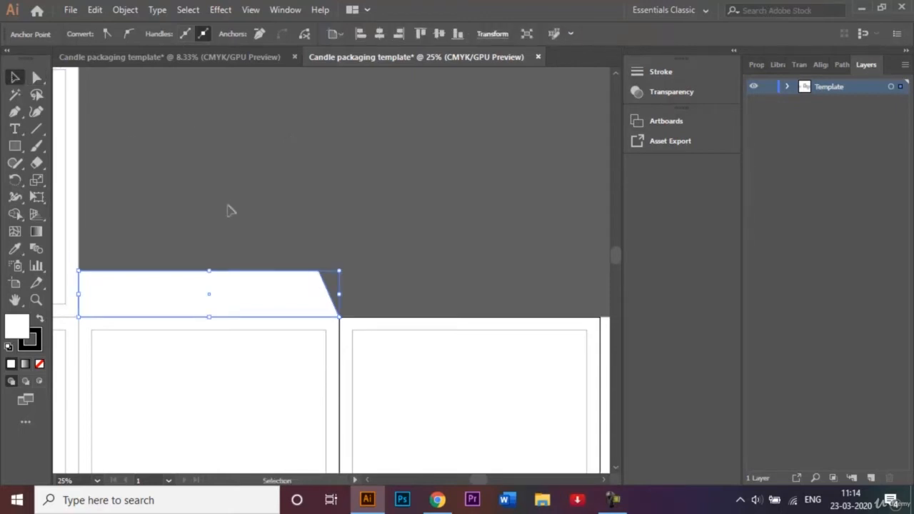
{"action": "left_click_drag", "start_coordinate": [210, 273], "coordinate": [211, 296]}
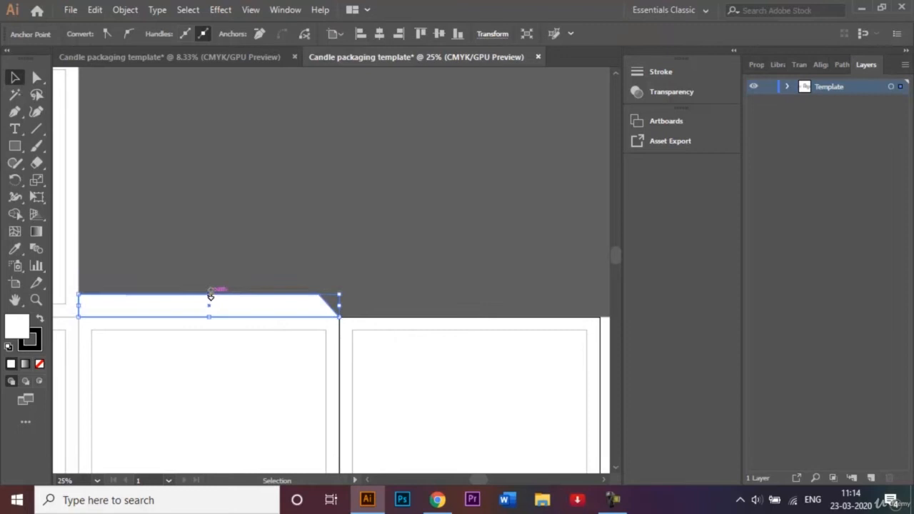
{"action": "left_click", "coordinate": [353, 255]}
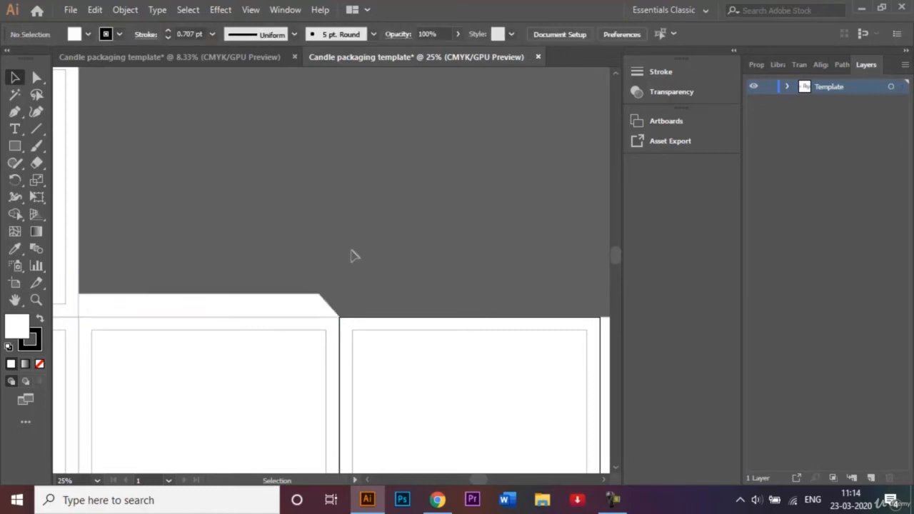
Draw a rectangle on top of the slanted strip, matching its top edge's width, and round only the rectangle's upper-right corner
{"action": "left_click", "coordinate": [14, 145]}
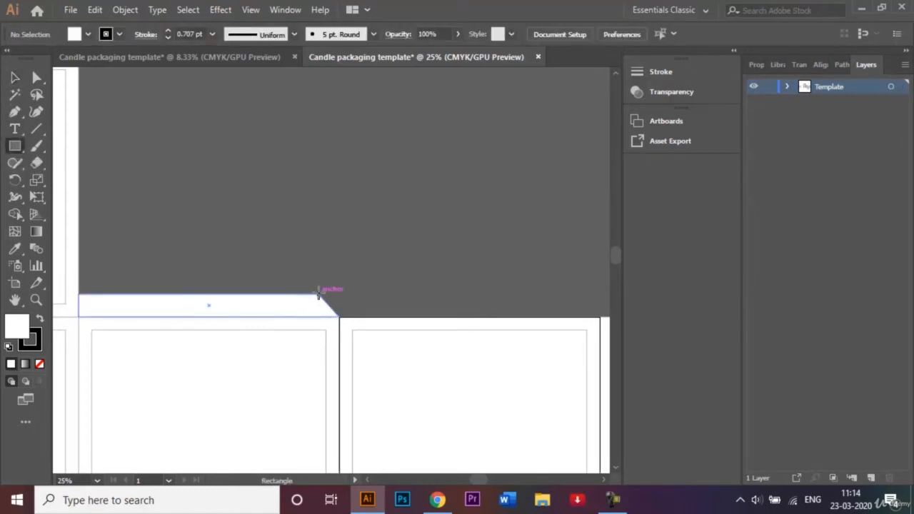
{"action": "left_click_drag", "start_coordinate": [320, 294], "coordinate": [79, 151]}
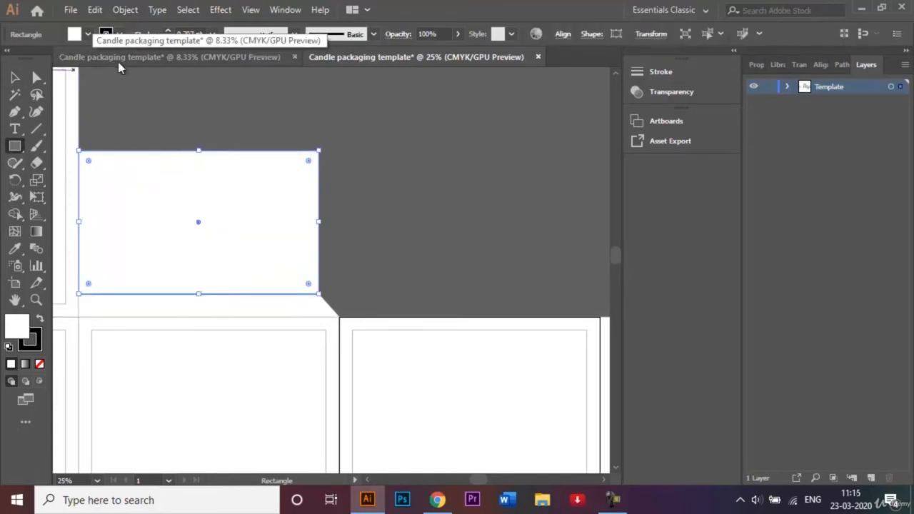
{"action": "left_click", "coordinate": [36, 78]}
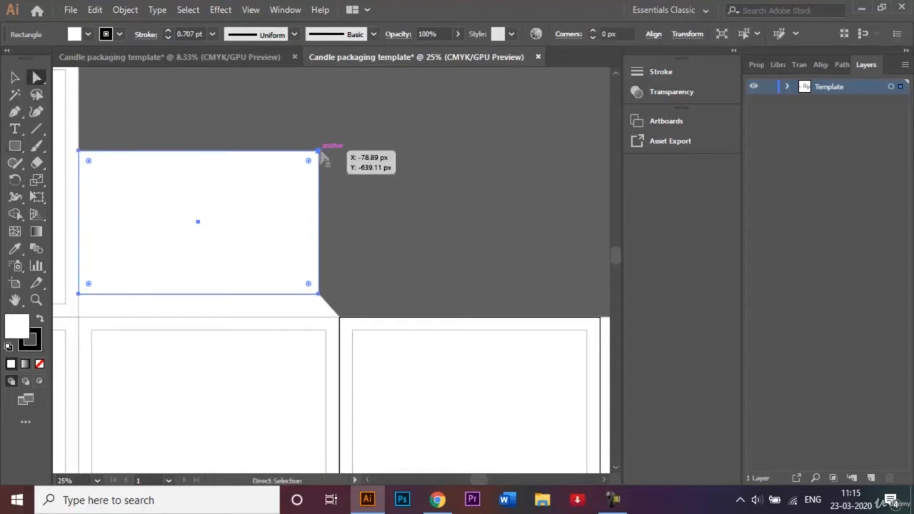
{"action": "left_click", "coordinate": [319, 152]}
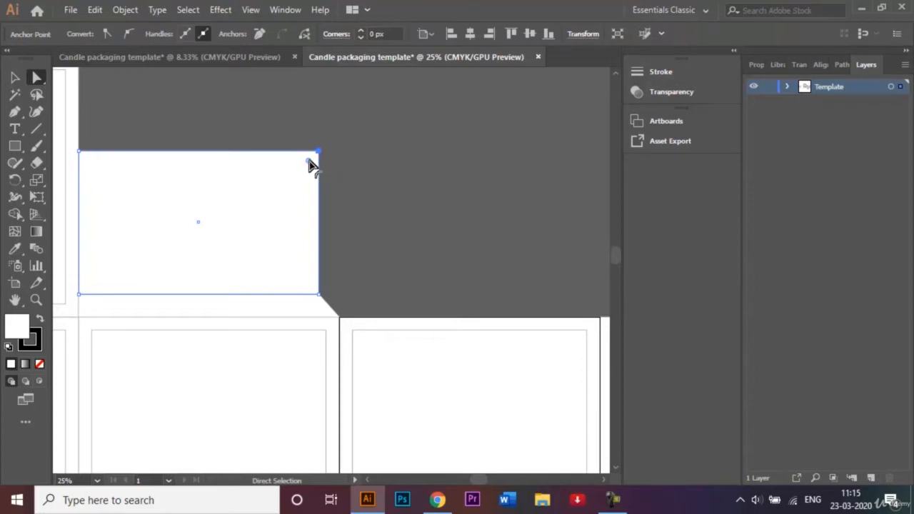
{"action": "left_click_drag", "start_coordinate": [311, 165], "coordinate": [279, 185]}
{"action": "left_click", "coordinate": [358, 188]}
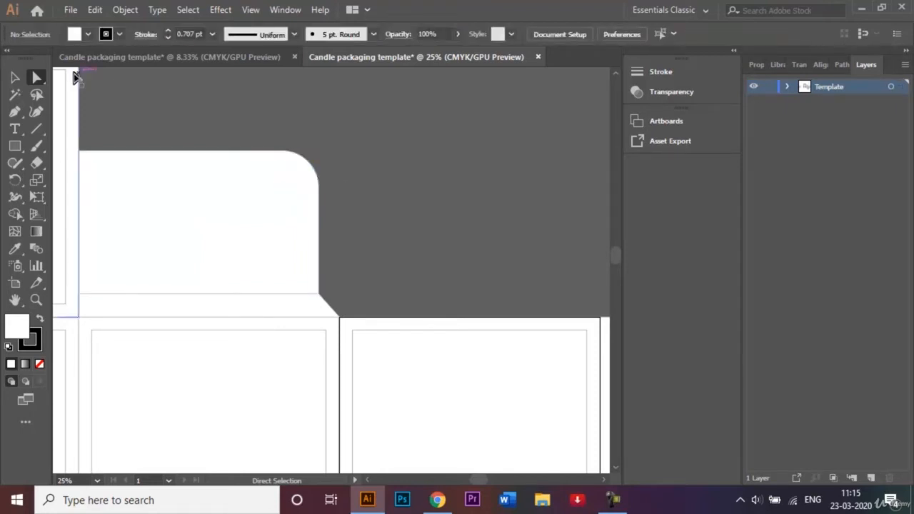
Unite the rounded rectangle and the slanted strip below it into one flap shape, and deselect it
{"action": "left_click", "coordinate": [15, 77]}
{"action": "left_click", "coordinate": [179, 279]}
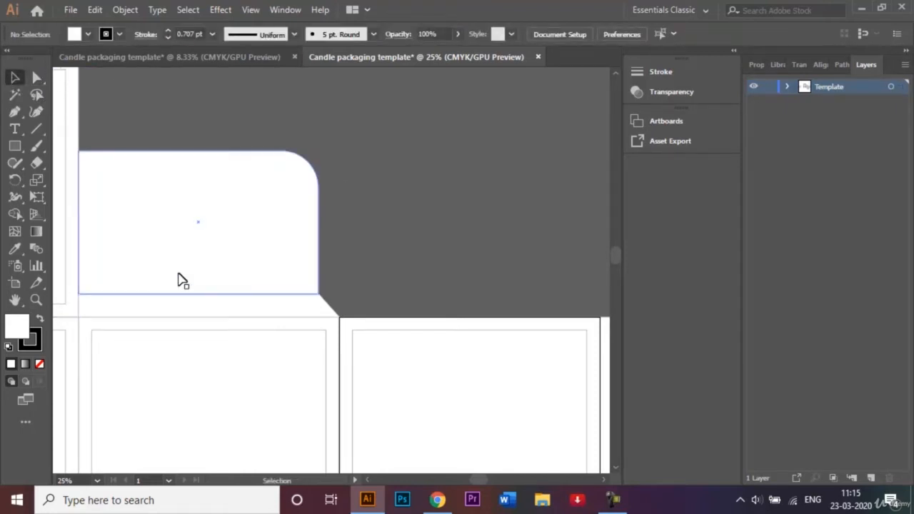
{"action": "left_click", "coordinate": [220, 270]}
{"action": "left_click", "coordinate": [225, 304], "text": "shift"}
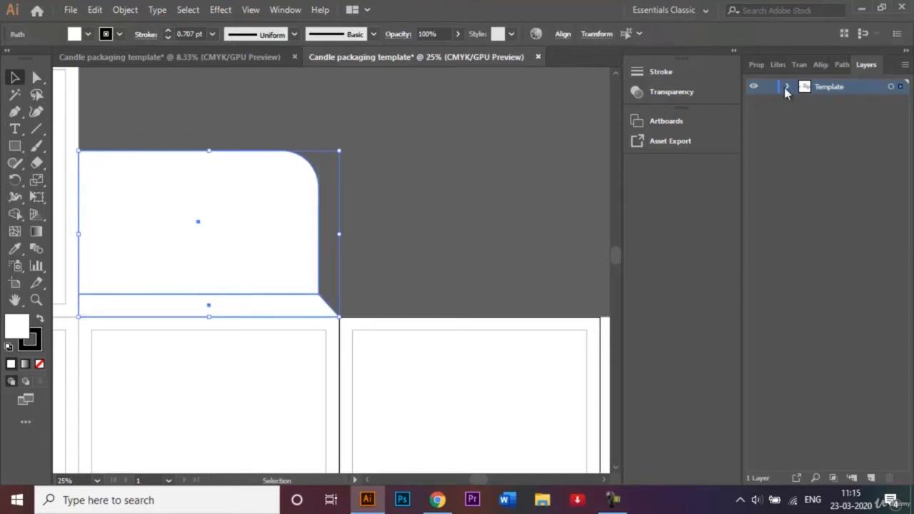
{"action": "left_click", "coordinate": [839, 64]}
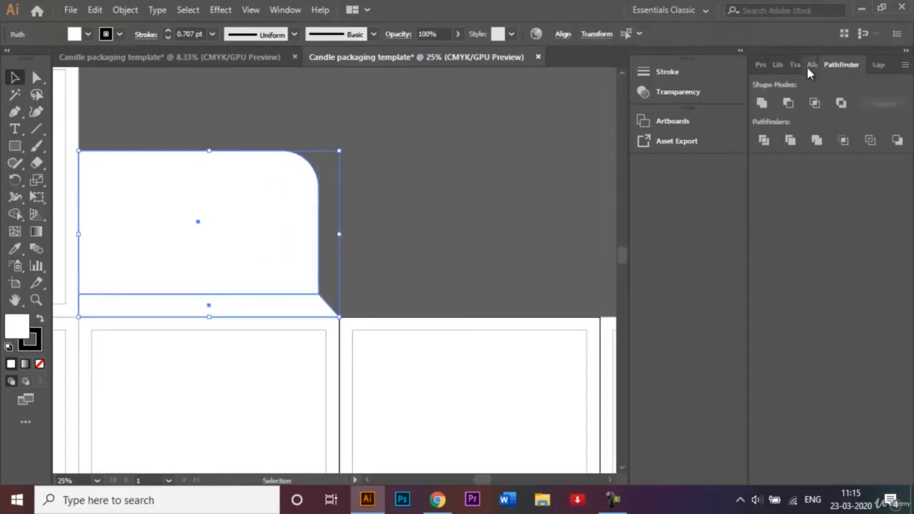
{"action": "left_click", "coordinate": [763, 104]}
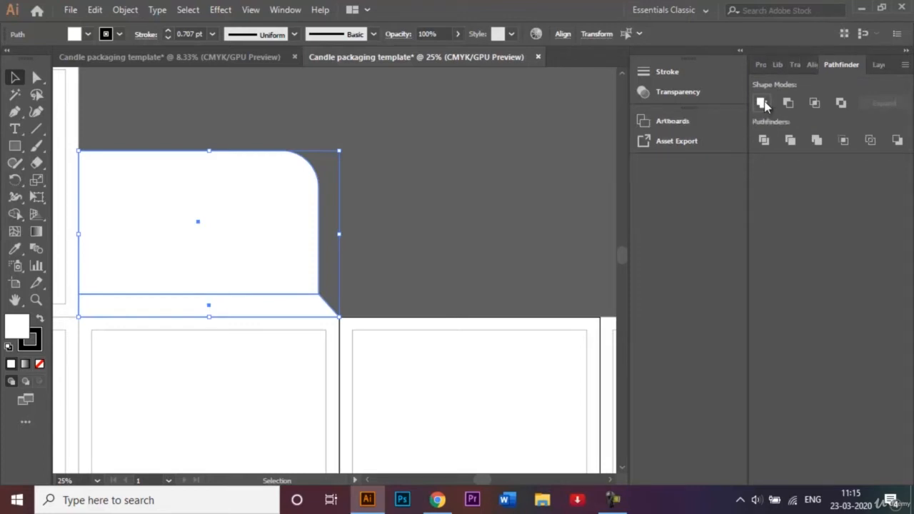
{"action": "left_click", "coordinate": [416, 190]}
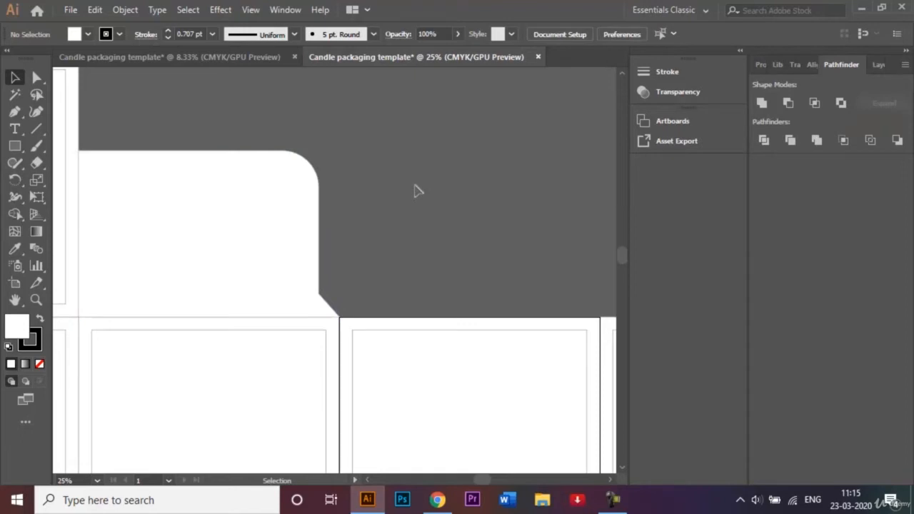
Taper the narrow side flap at the row's left end by moving its upper-left anchor down and its lower-left anchor up
{"action": "key", "text": "ctrl+minus"}
{"action": "key", "text": "ctrl+minus"}
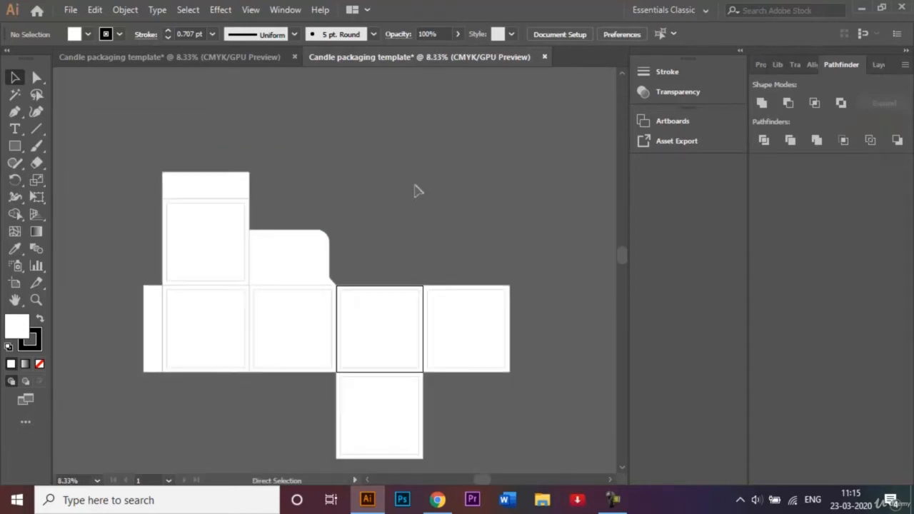
{"action": "left_click", "coordinate": [153, 323]}
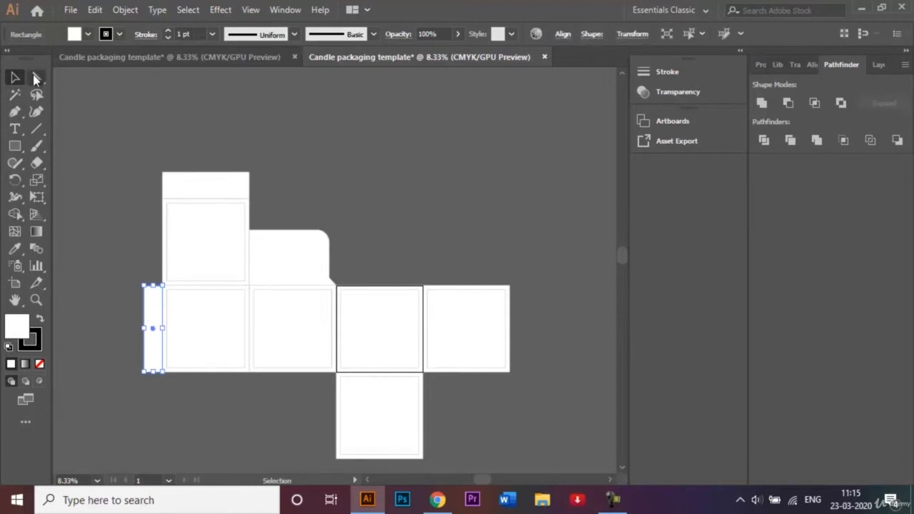
{"action": "left_click", "coordinate": [35, 78]}
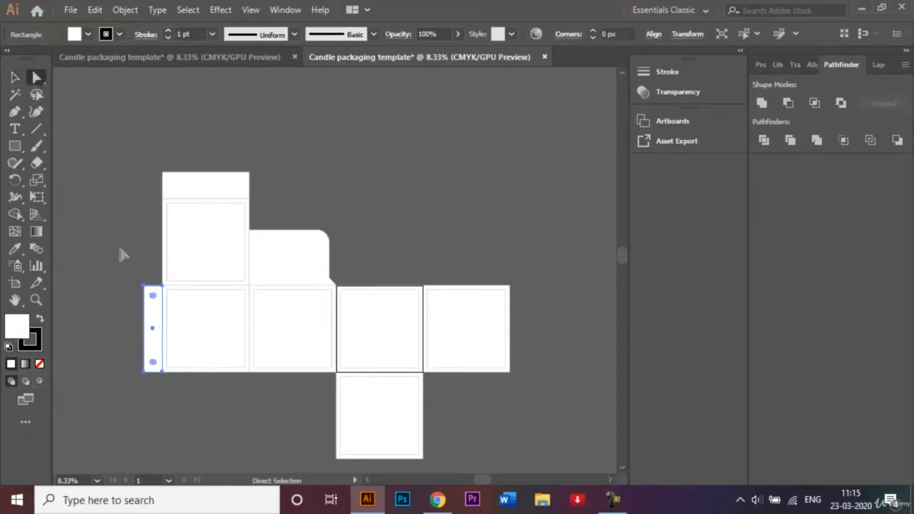
{"action": "left_click", "coordinate": [145, 287]}
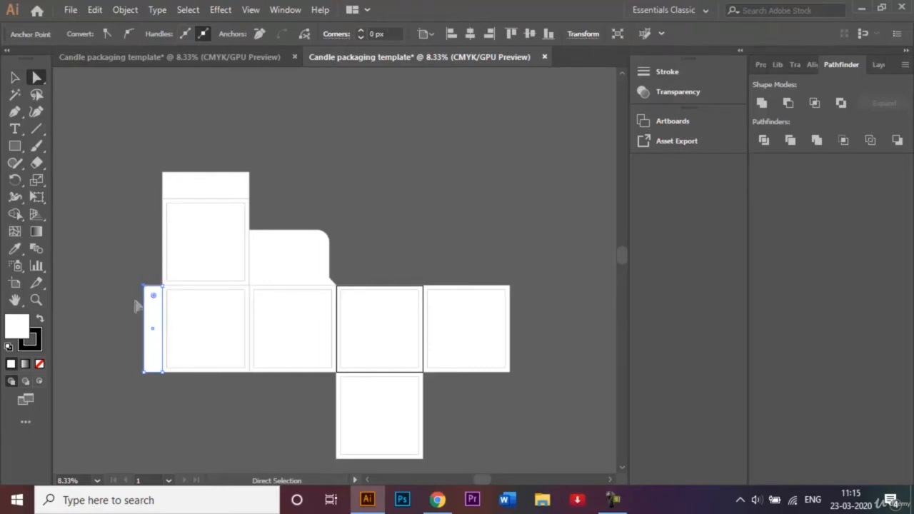
{"action": "left_click_drag", "start_coordinate": [145, 288], "coordinate": [146, 288]}
{"action": "key", "text": "shift"}
{"action": "key", "text": "shift+Down"}
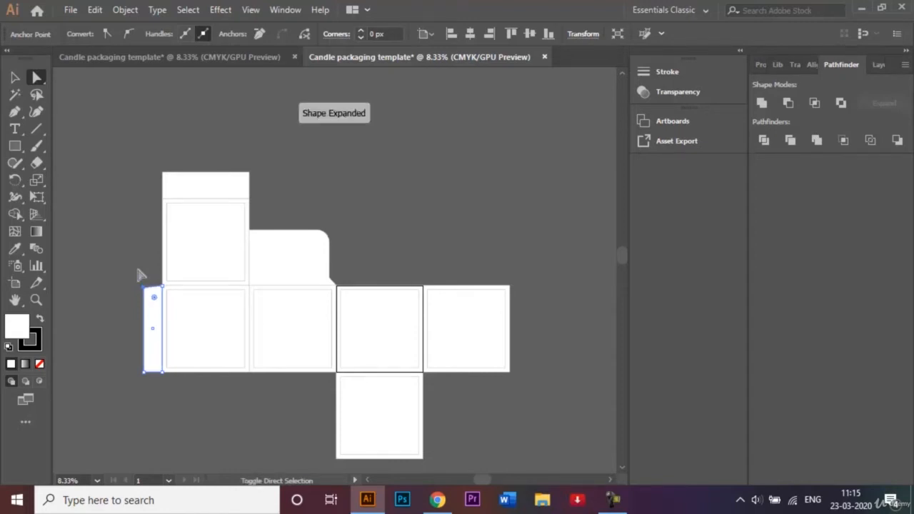
{"action": "key", "text": "shift+Down"}
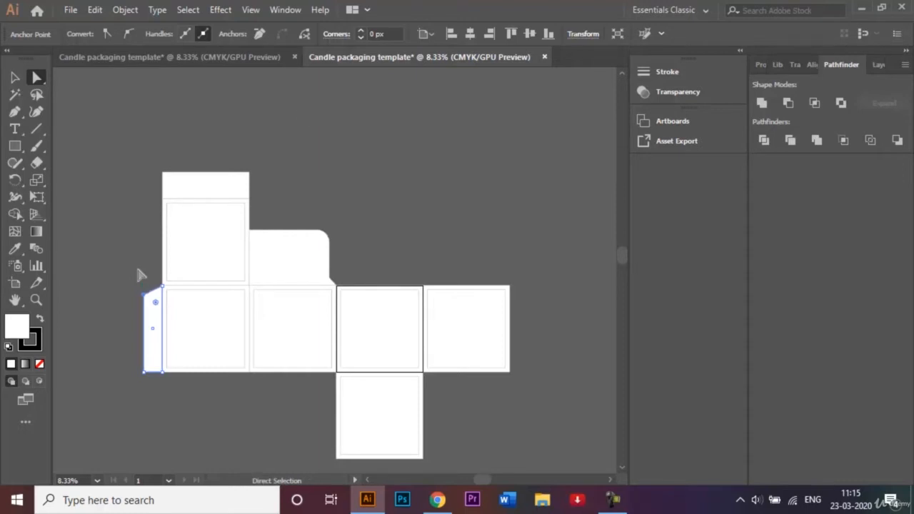
{"action": "left_click", "coordinate": [144, 373]}
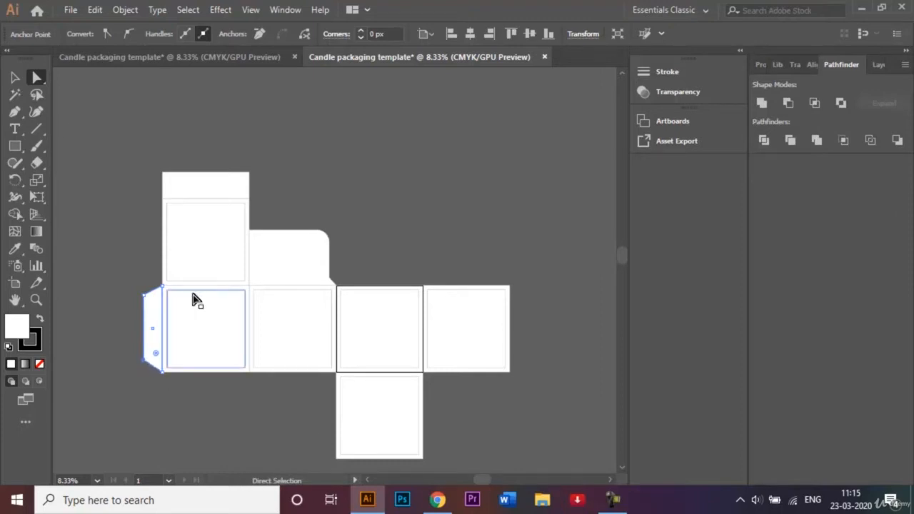
{"action": "left_click", "coordinate": [16, 77]}
{"action": "left_click", "coordinate": [118, 152]}
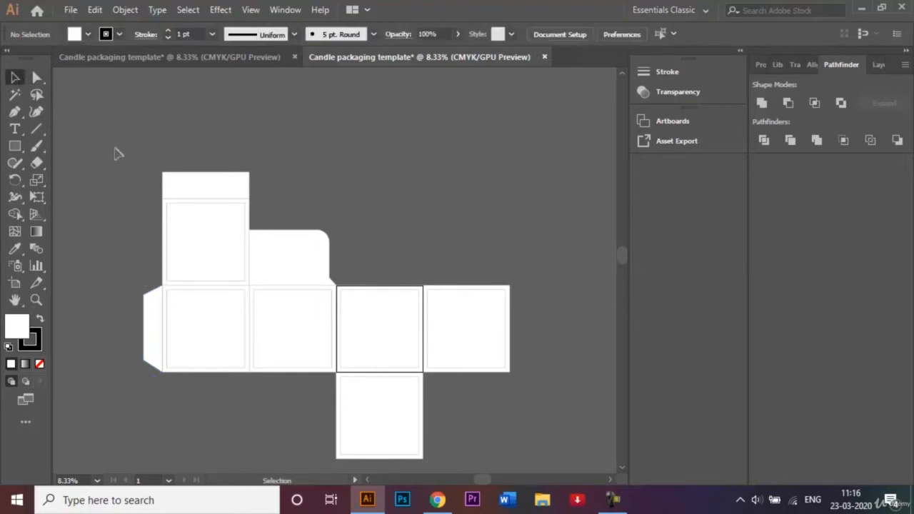
Following the finished example, round both upper corners of the flap above the upper panel to about 163 px
{"action": "left_click", "coordinate": [250, 64]}
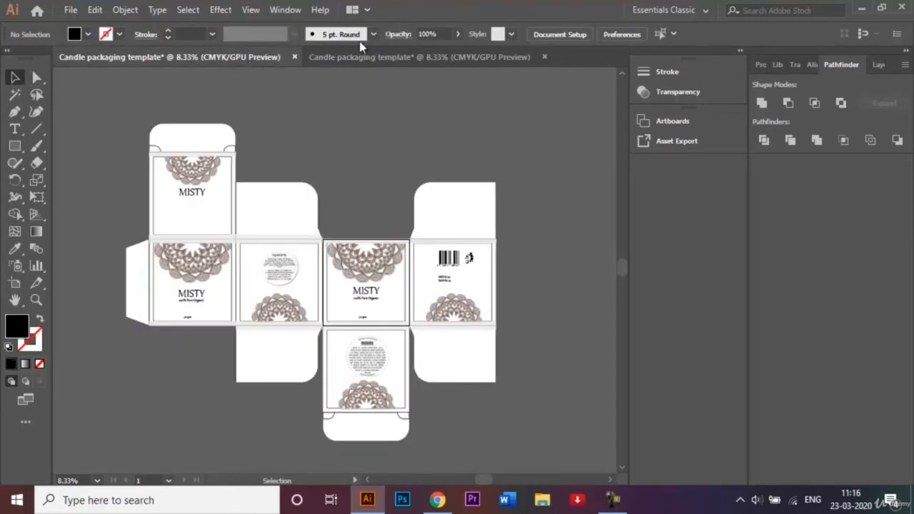
{"action": "left_click", "coordinate": [365, 55]}
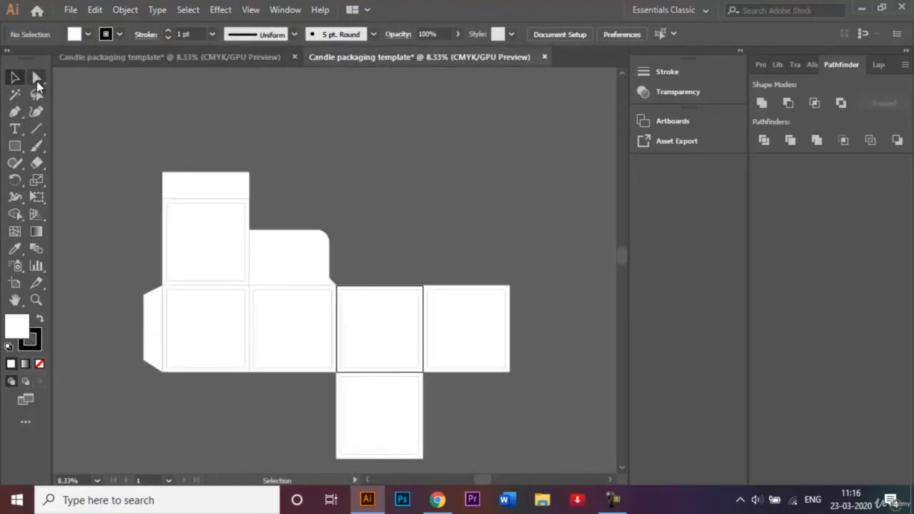
{"action": "left_click", "coordinate": [37, 79]}
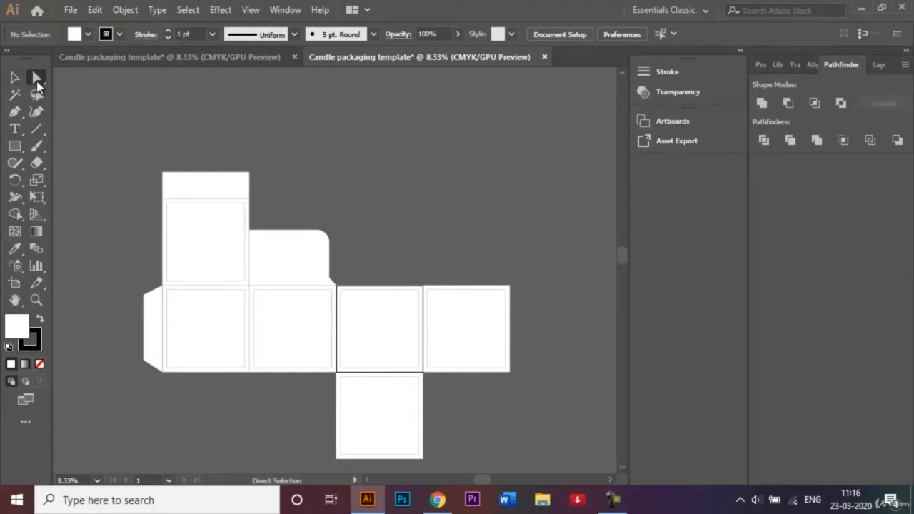
{"action": "left_click", "coordinate": [163, 175]}
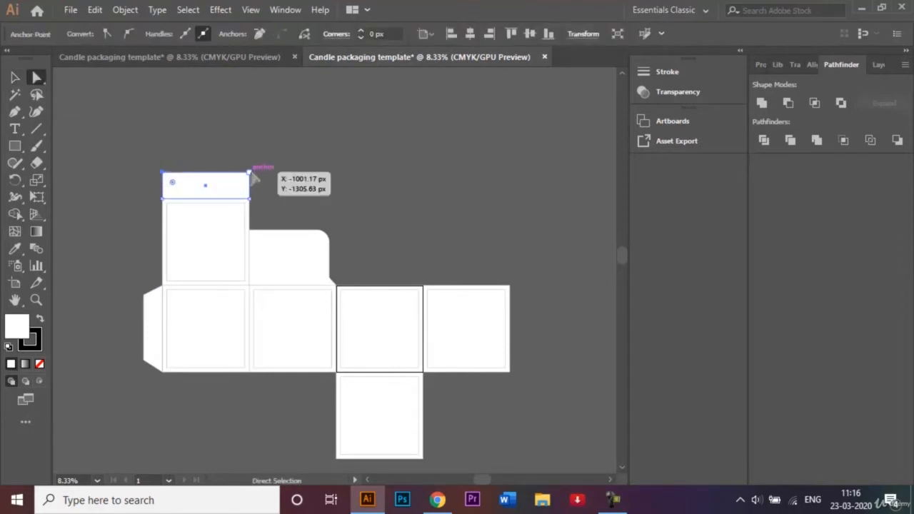
{"action": "left_click", "coordinate": [250, 172], "text": "shift"}
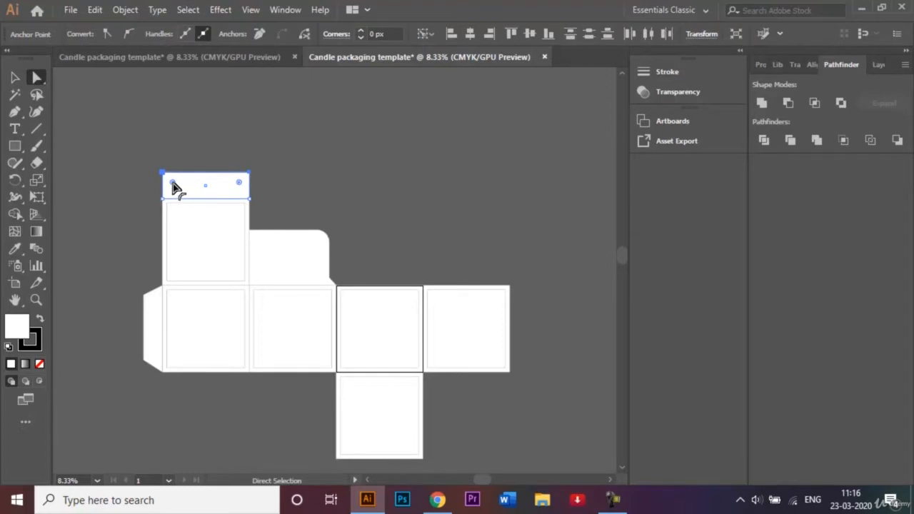
{"action": "left_click_drag", "start_coordinate": [173, 182], "coordinate": [177, 185]}
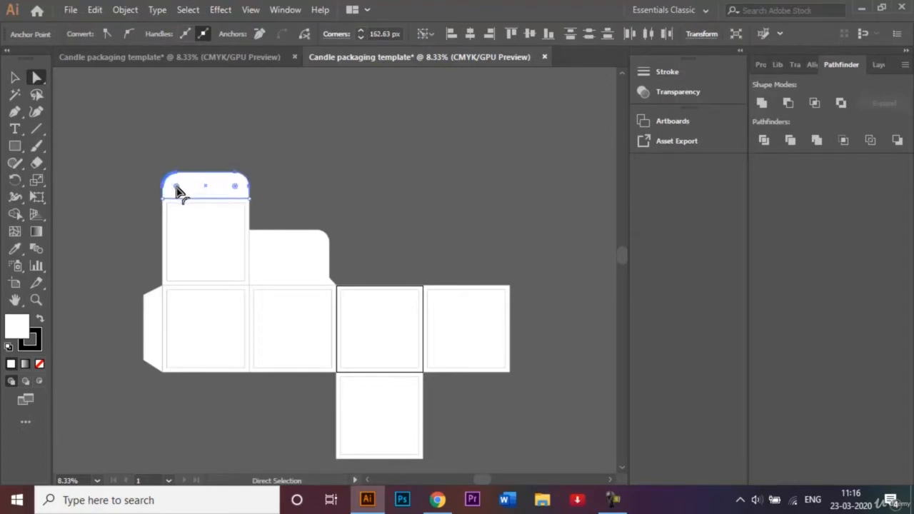
{"action": "left_click", "coordinate": [15, 77]}
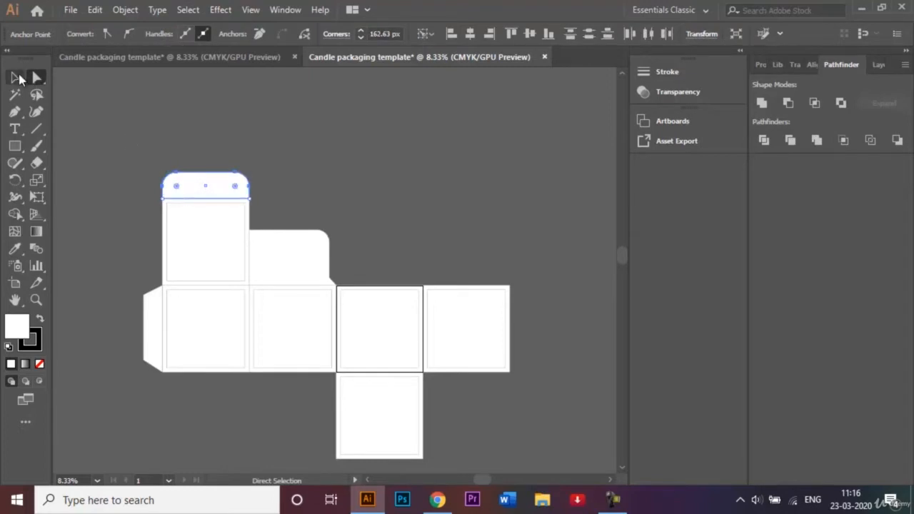
{"action": "left_click", "coordinate": [122, 130]}
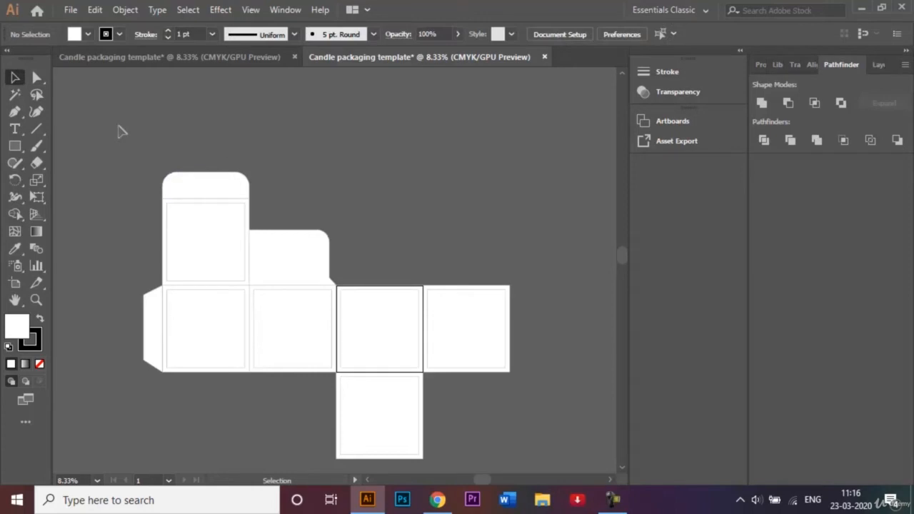
Create a copy of the second panel's flap reflected across the vertical axis and place it on top of the row's fourth panel
{"action": "left_click", "coordinate": [291, 252]}
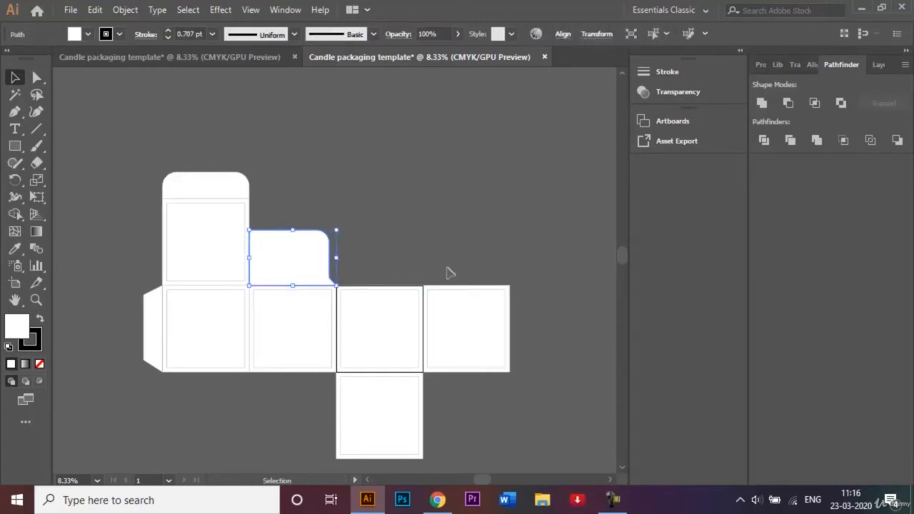
{"action": "right_click", "coordinate": [300, 259]}
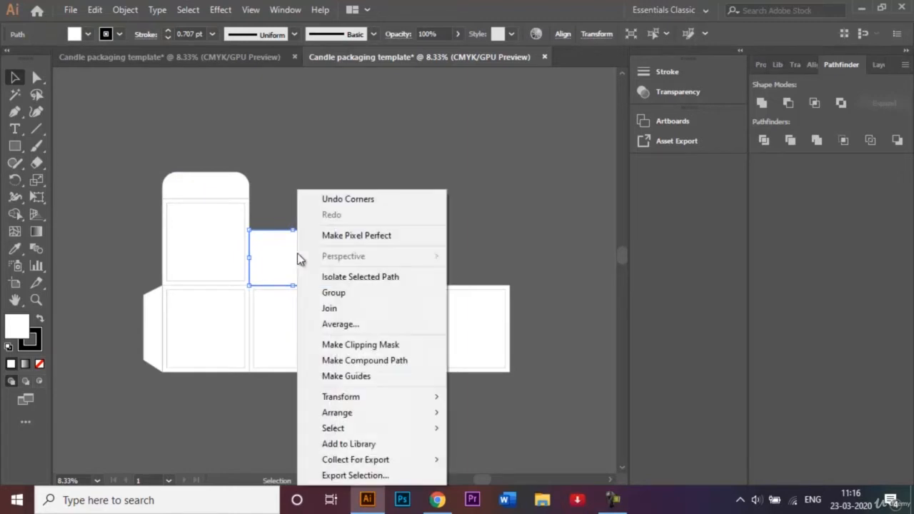
{"action": "mouse_move", "coordinate": [370, 399]}
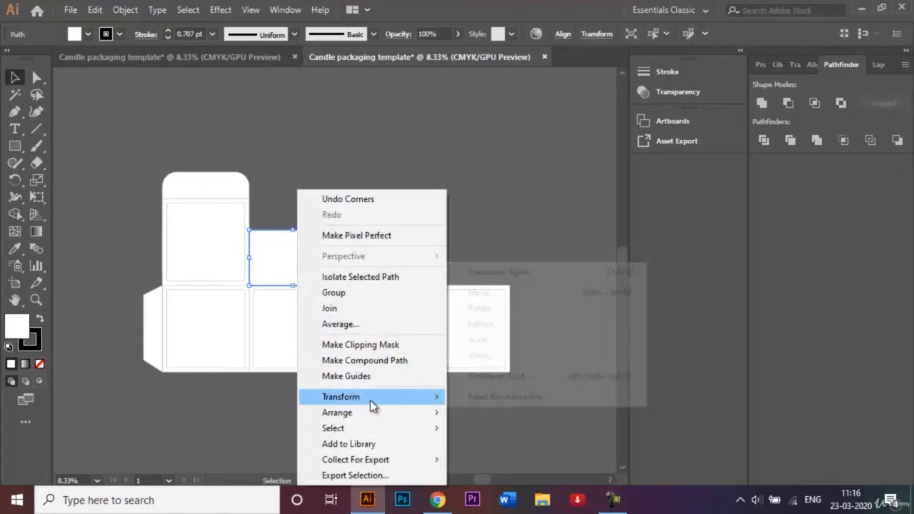
{"action": "left_click", "coordinate": [493, 325]}
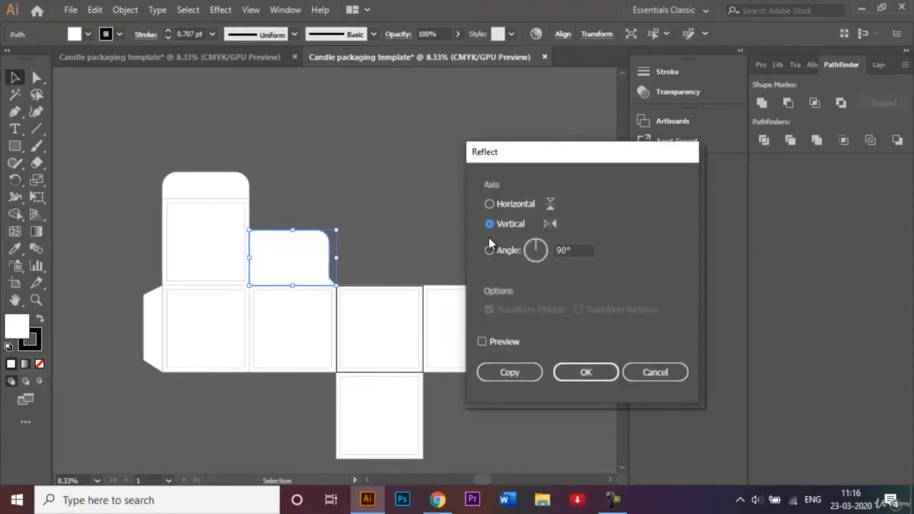
{"action": "left_click", "coordinate": [510, 373]}
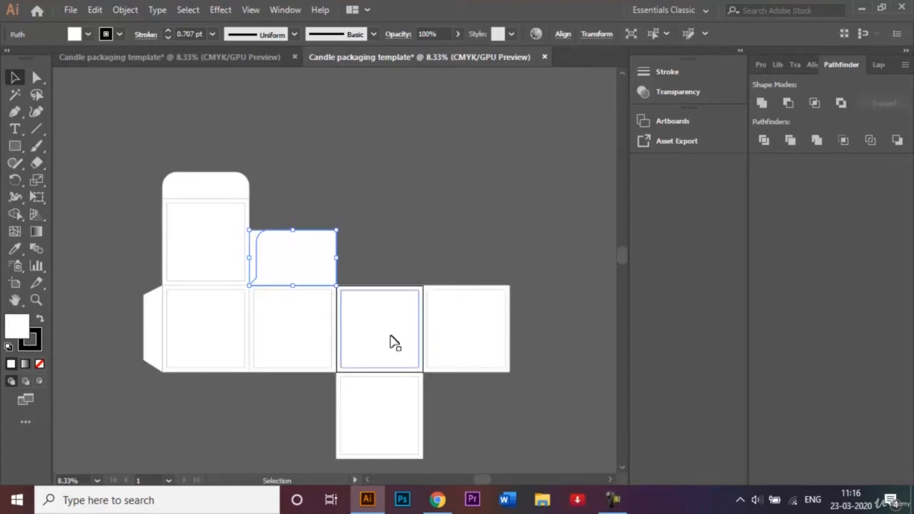
{"action": "left_click_drag", "start_coordinate": [301, 266], "coordinate": [473, 267]}
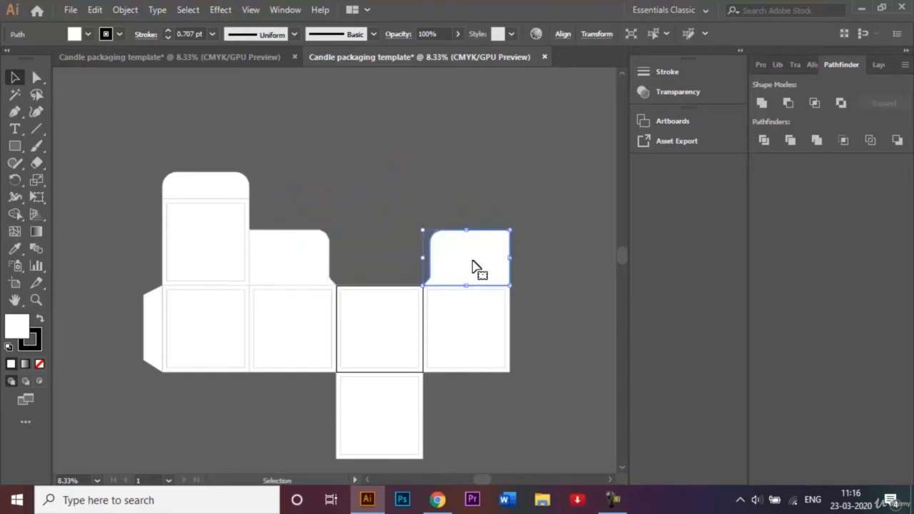
{"action": "left_click", "coordinate": [543, 270]}
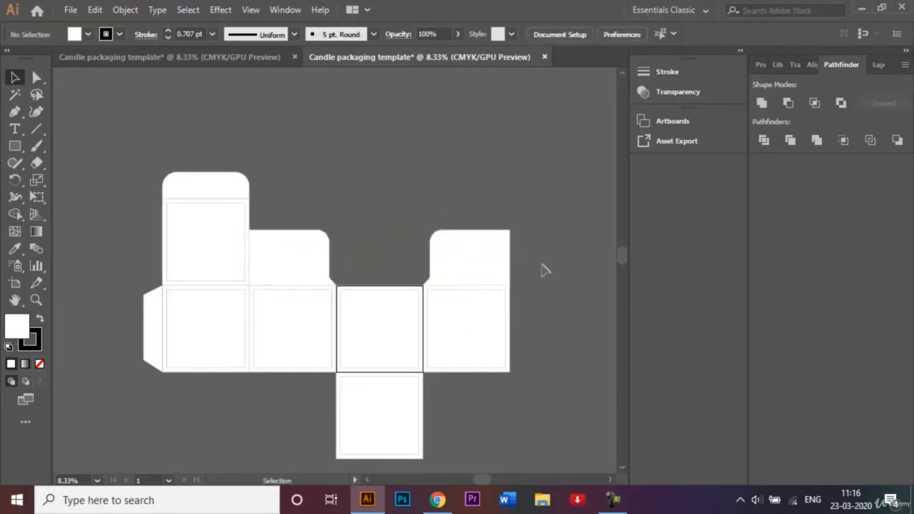
Create a copy of the two upper side flaps reflected across the horizontal axis and place it beneath the row's second and fourth panels
{"action": "left_click", "coordinate": [493, 279]}
{"action": "right_click", "coordinate": [490, 275]}
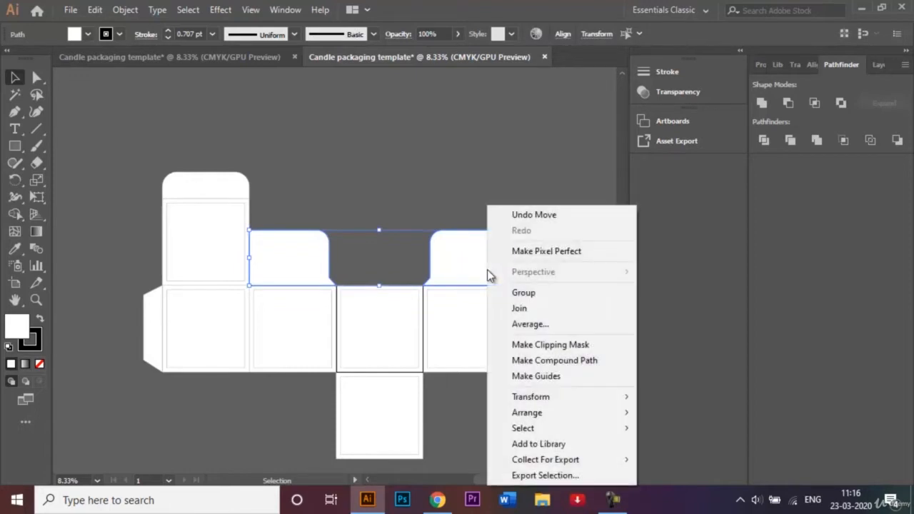
{"action": "mouse_move", "coordinate": [582, 404]}
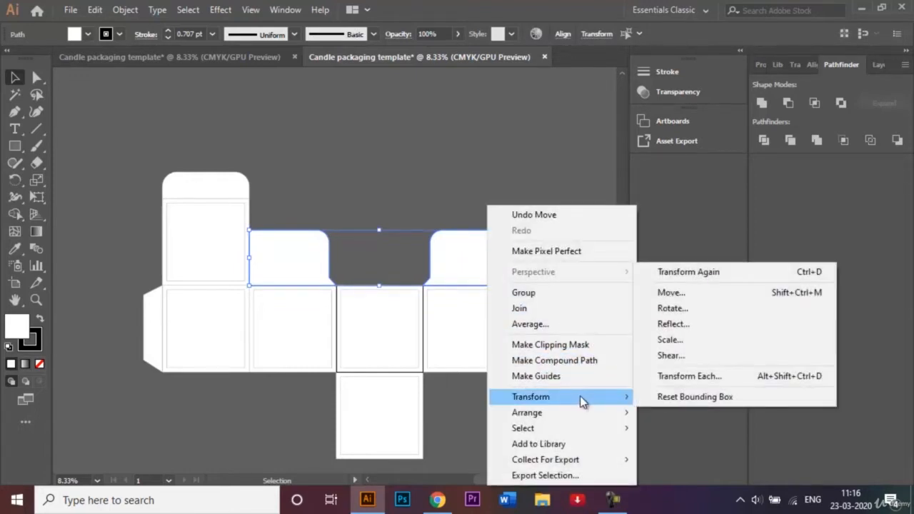
{"action": "left_click", "coordinate": [707, 323]}
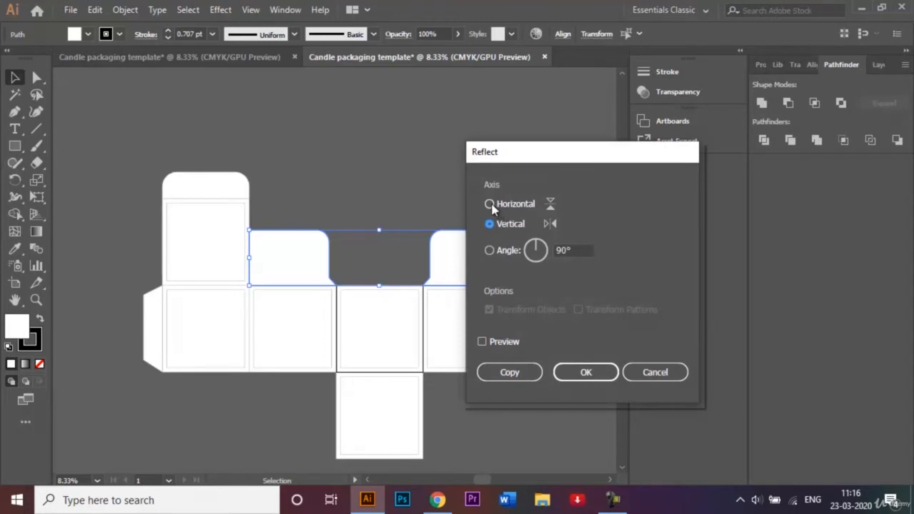
{"action": "left_click", "coordinate": [490, 205]}
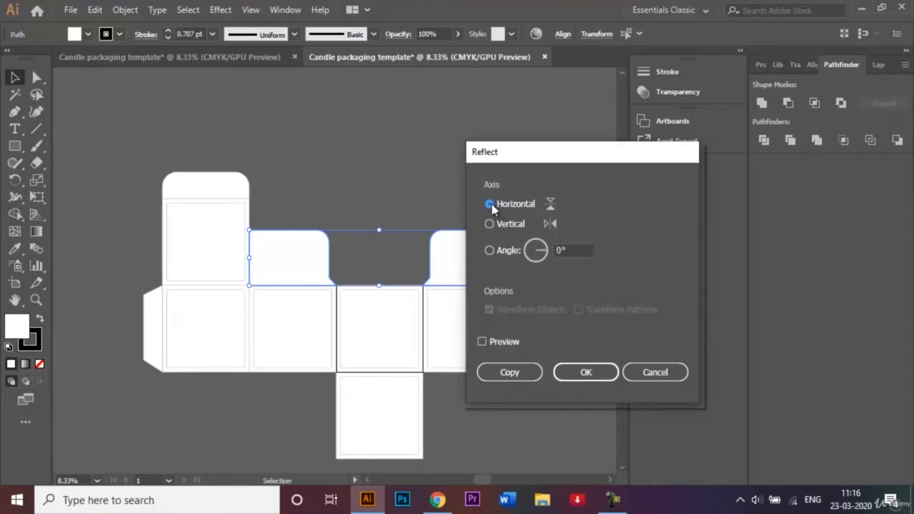
{"action": "left_click", "coordinate": [527, 372]}
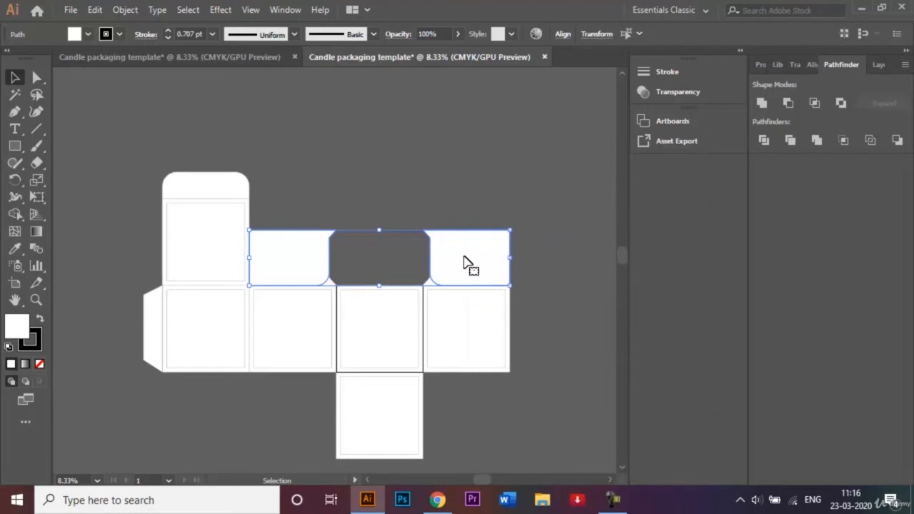
{"action": "left_click_drag", "start_coordinate": [466, 262], "coordinate": [465, 406]}
{"action": "left_click", "coordinate": [565, 317]}
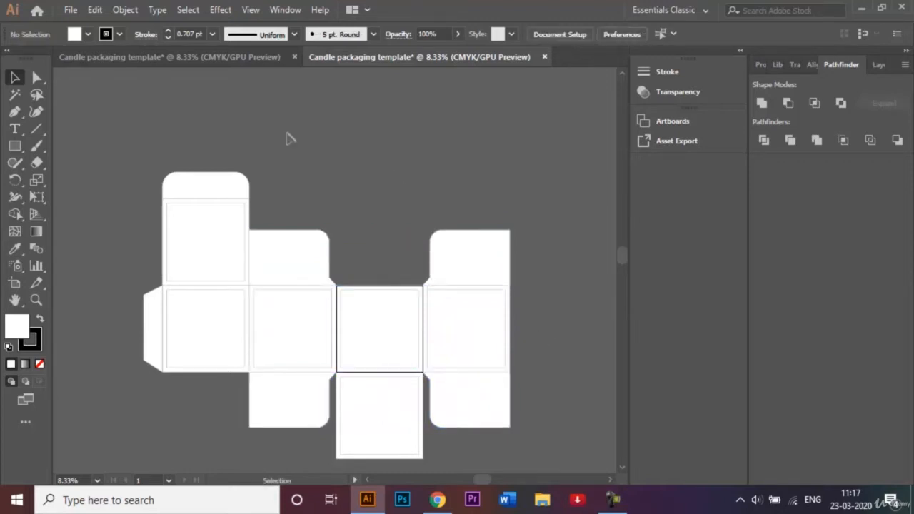
Draw a small rectangle in the lower-left corner of the flap above the upper panel, resting on the fold line
{"action": "left_click", "coordinate": [16, 145]}
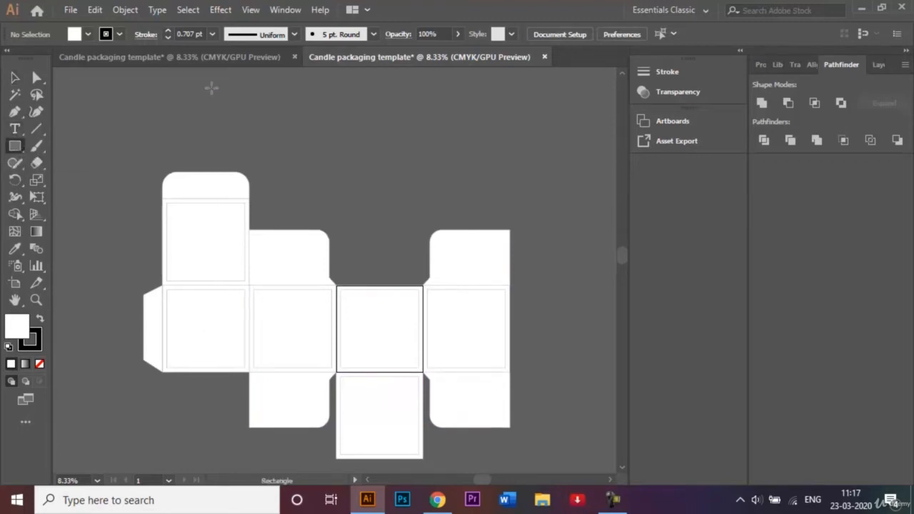
{"action": "key", "text": "ctrl+equal"}
{"action": "key", "text": "ctrl+equal"}
{"action": "key", "text": "ctrl+equal"}
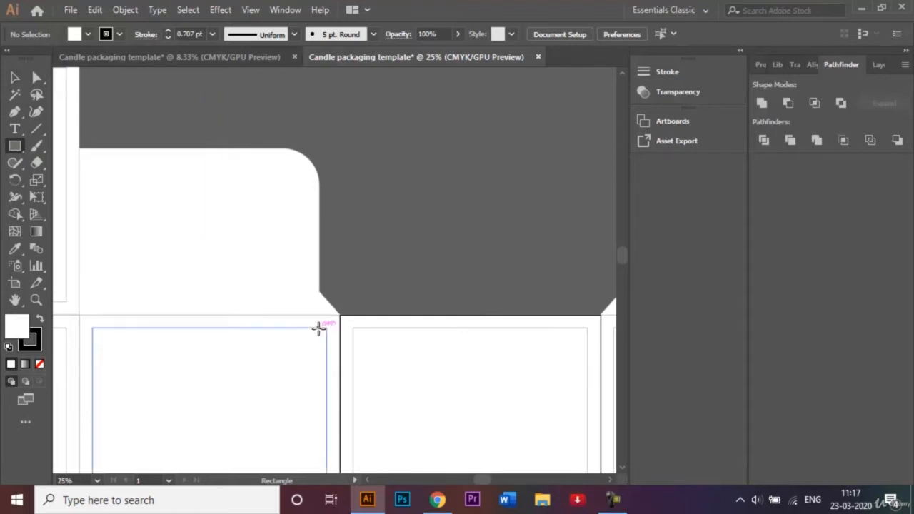
{"action": "left_click", "coordinate": [368, 481]}
{"action": "left_click", "coordinate": [369, 480]}
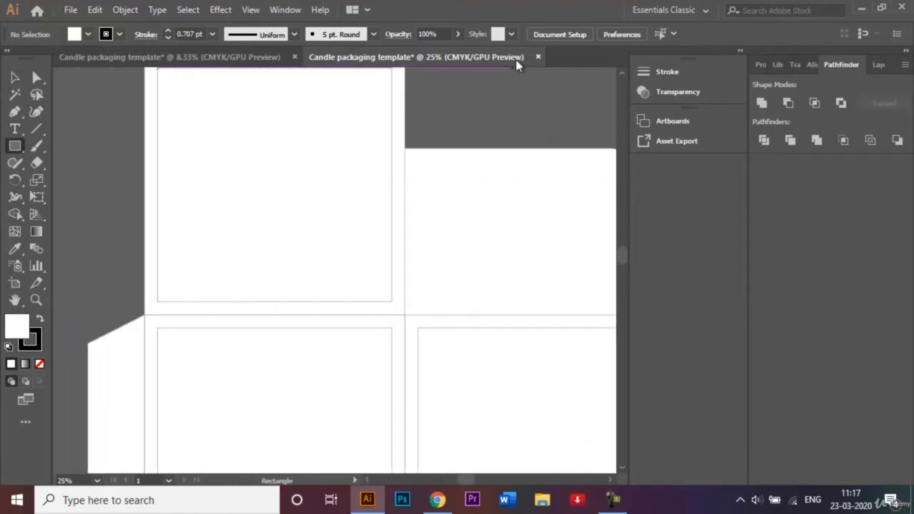
{"action": "left_click", "coordinate": [620, 78]}
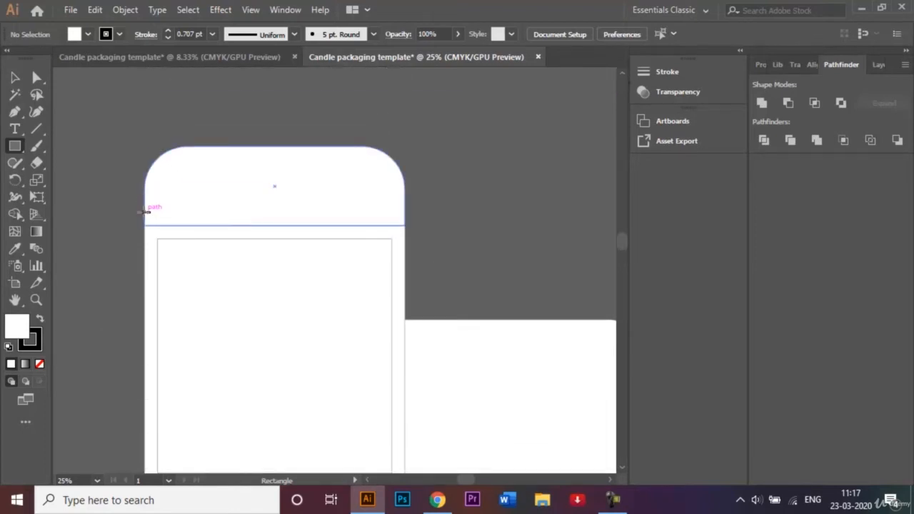
{"action": "left_click_drag", "start_coordinate": [145, 211], "coordinate": [175, 225]}
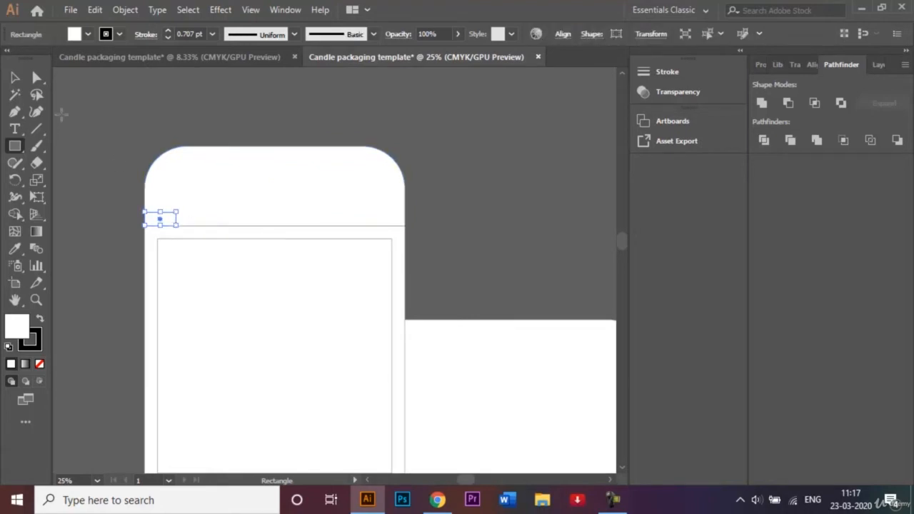
Round the small rectangle's upper-right corner to about 53 px and deselect it
{"action": "left_click", "coordinate": [35, 78]}
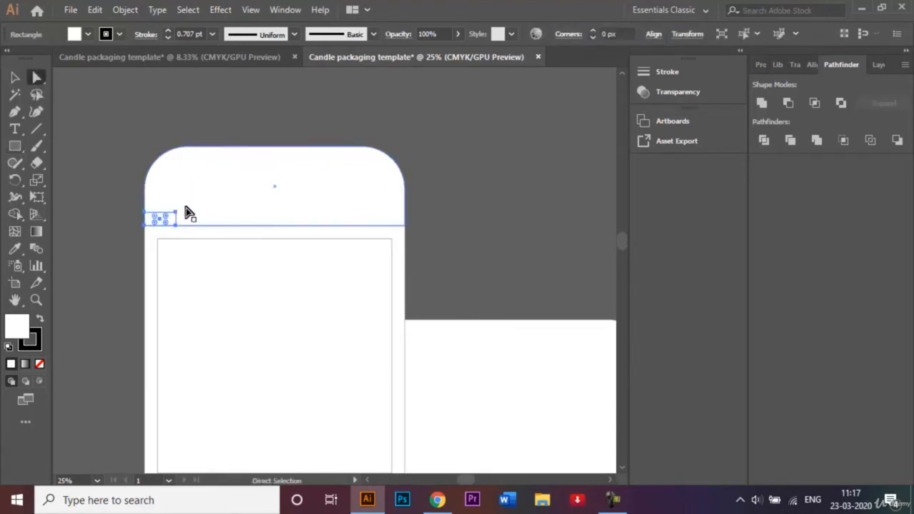
{"action": "left_click", "coordinate": [176, 213]}
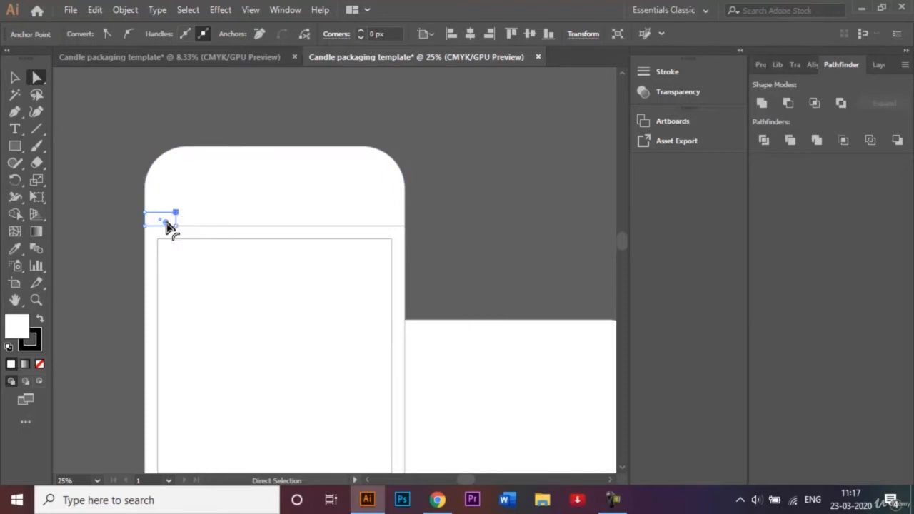
{"action": "left_click_drag", "start_coordinate": [167, 224], "coordinate": [149, 235]}
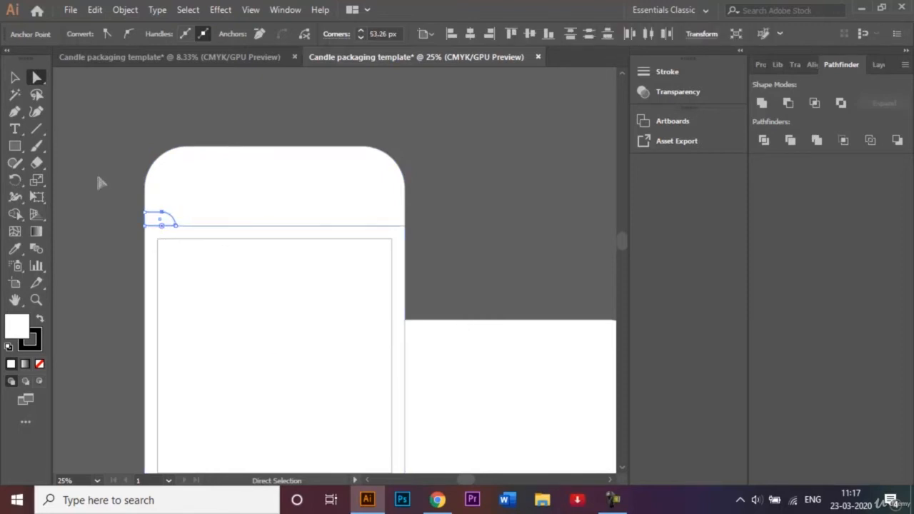
{"action": "left_click", "coordinate": [16, 77]}
{"action": "left_click", "coordinate": [67, 137]}
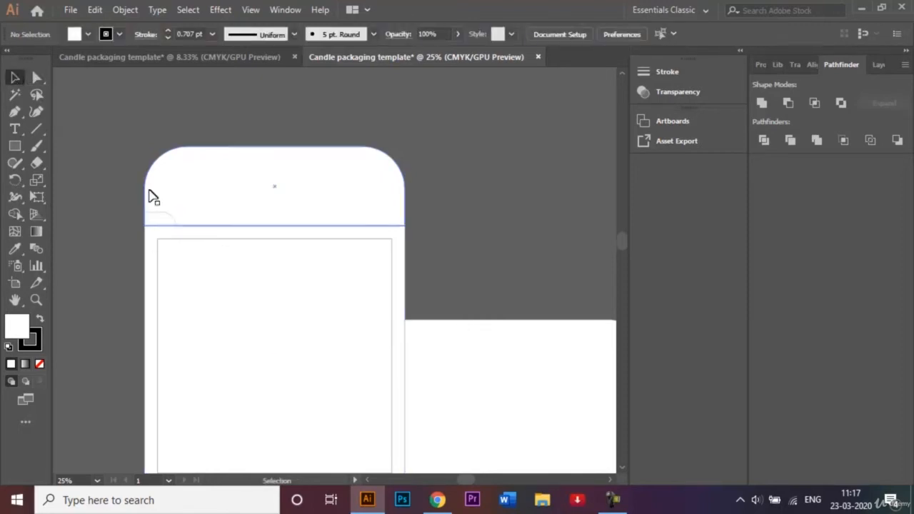
Following the finished example, reflect a copy of the small corner shape across the vertical axis and place it in the flap's lower-right corner
{"action": "left_click", "coordinate": [123, 60]}
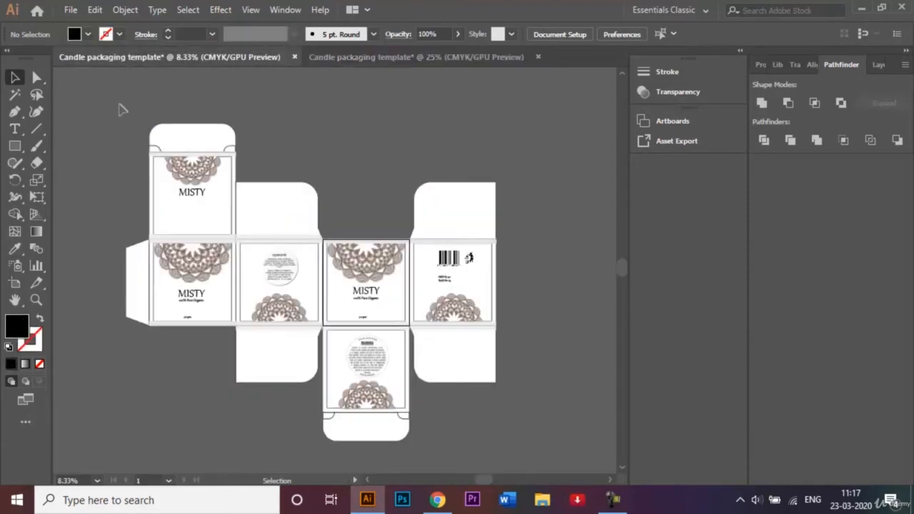
{"action": "left_click_drag", "start_coordinate": [152, 163], "coordinate": [220, 147]}
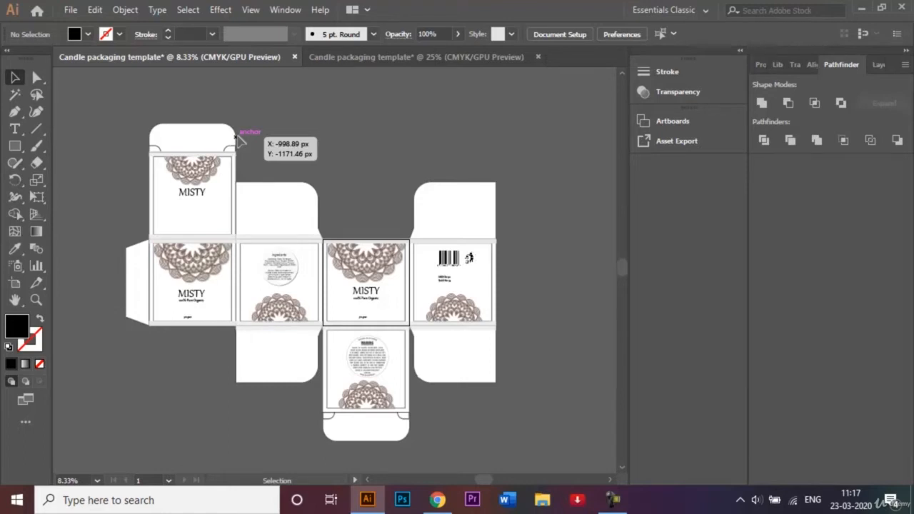
{"action": "left_click", "coordinate": [371, 63]}
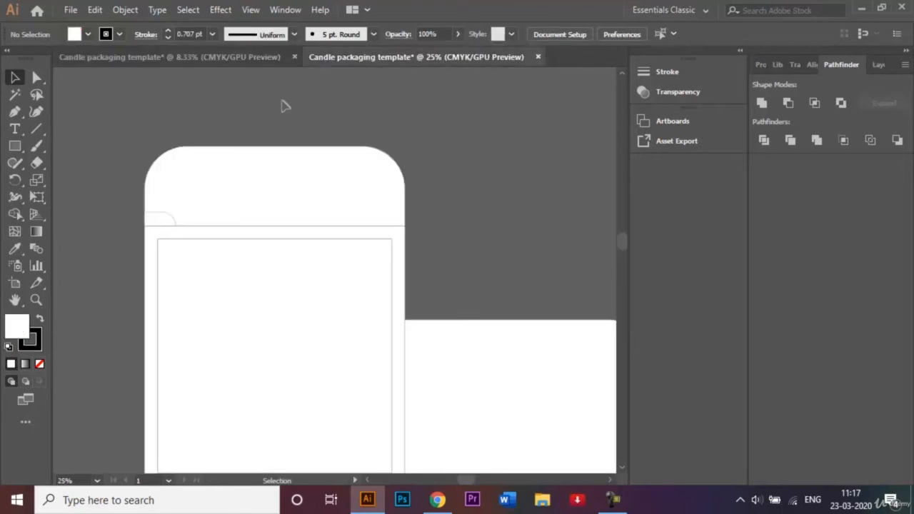
{"action": "left_click", "coordinate": [165, 222]}
{"action": "right_click", "coordinate": [166, 222]}
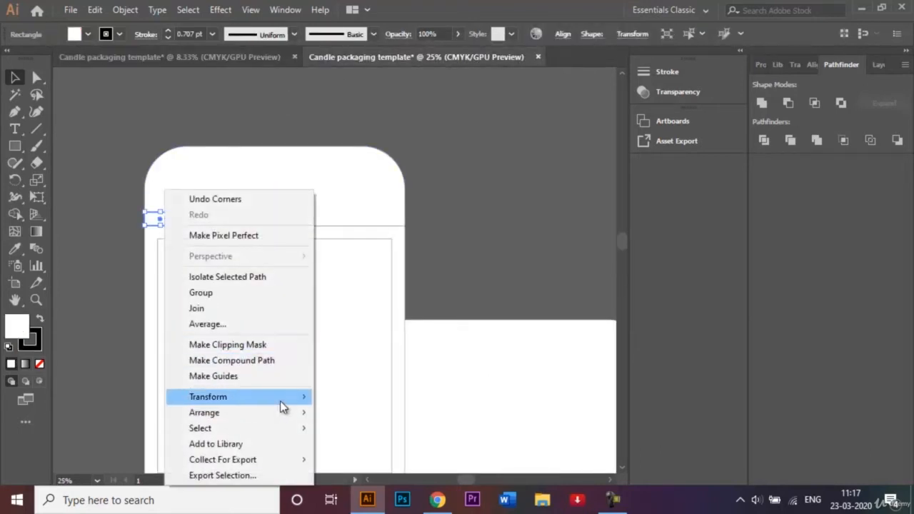
{"action": "mouse_move", "coordinate": [283, 400]}
{"action": "left_click", "coordinate": [398, 323]}
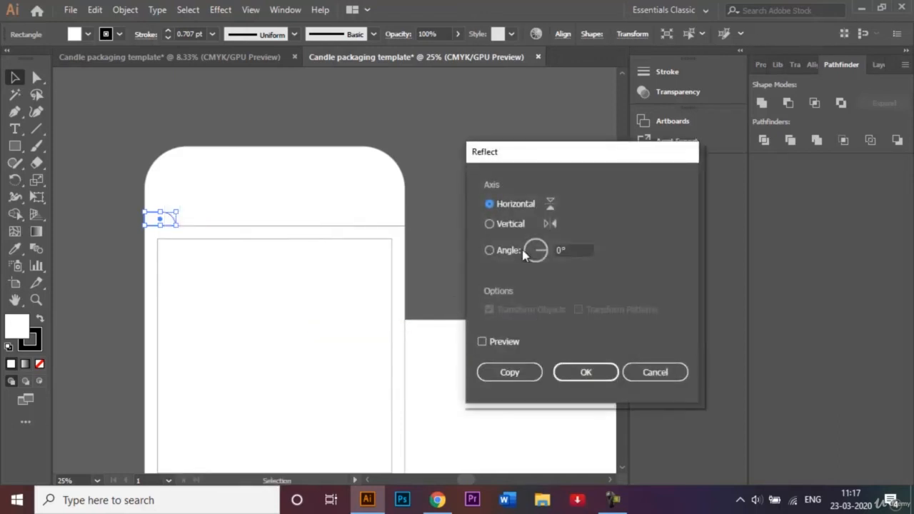
{"action": "left_click", "coordinate": [490, 224]}
{"action": "left_click", "coordinate": [509, 372]}
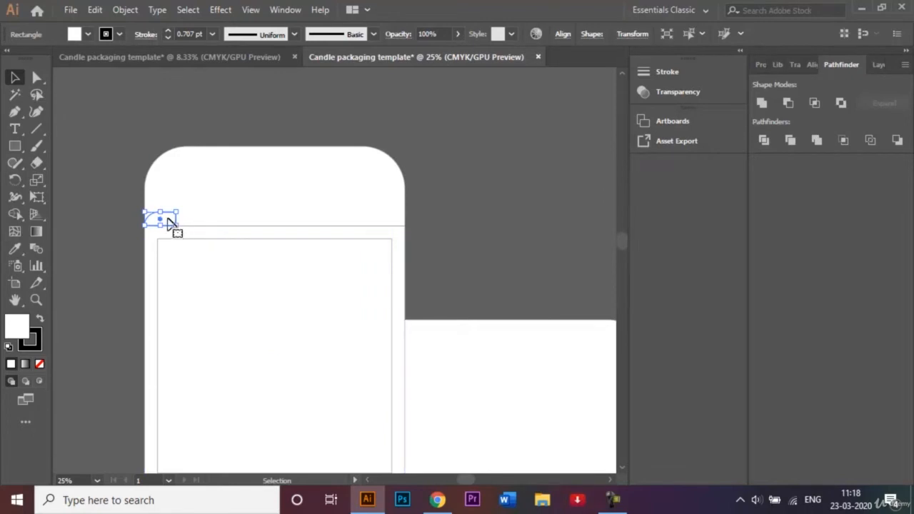
{"action": "left_click_drag", "start_coordinate": [166, 222], "coordinate": [396, 225]}
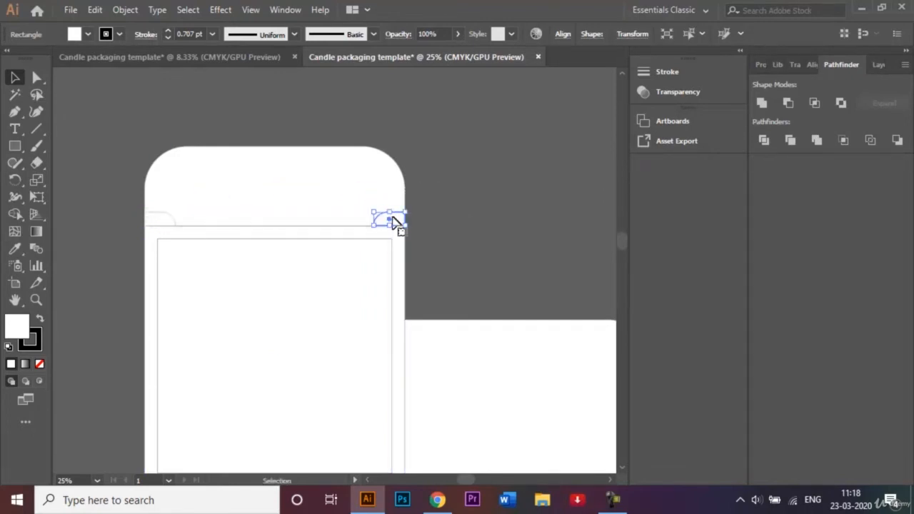
{"action": "left_click", "coordinate": [498, 226]}
{"action": "left_click", "coordinate": [613, 500]}
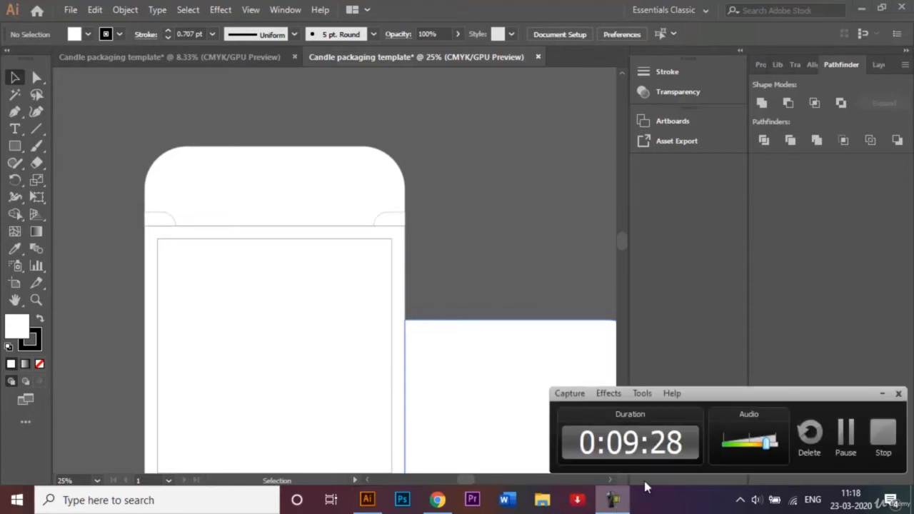
{"action": "left_click", "coordinate": [847, 434]}
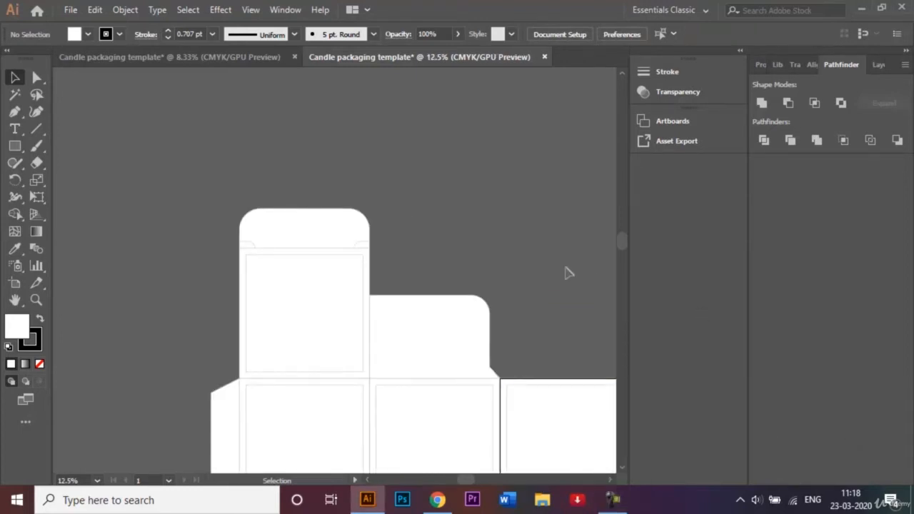
Delete the spare rectangle lying to the left of the box template
{"action": "key", "text": "ctrl+minus"}
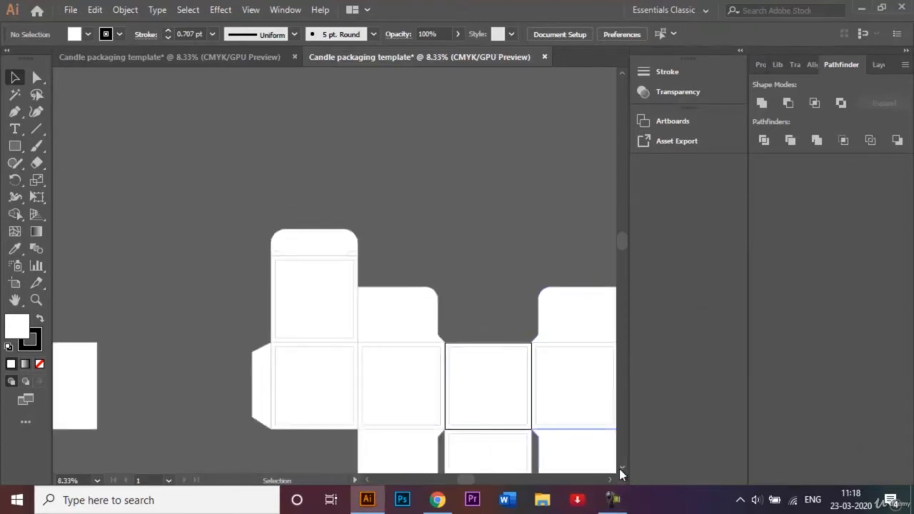
{"action": "scroll", "coordinate": [620, 467], "scroll_direction": "down", "scroll_amount": 2}
{"action": "left_click", "coordinate": [66, 347]}
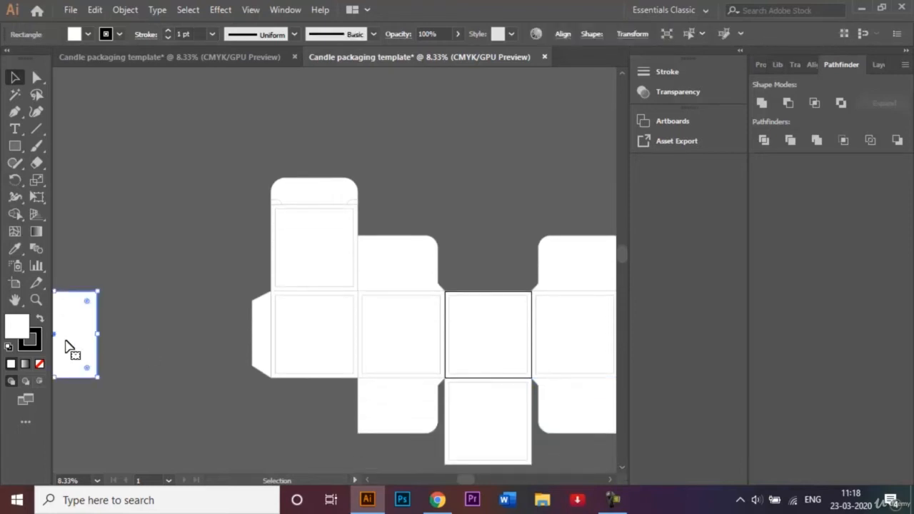
{"action": "key", "text": "Delete"}
{"action": "key", "text": "ctrl+minus"}
{"action": "key", "text": "ctrl+minus"}
{"action": "key", "text": "ctrl+minus"}
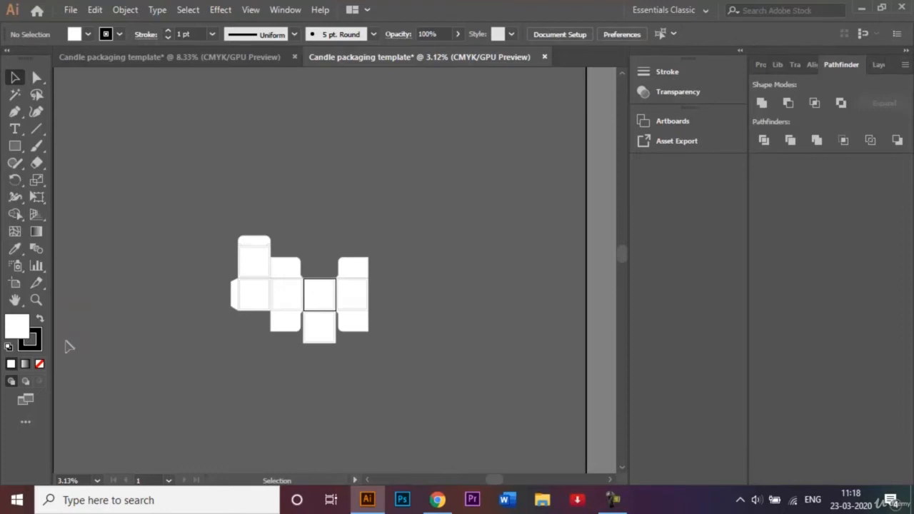
Create a copy of the rounded top flap together with its two corner shapes, reflected across the horizontal axis
{"action": "key", "text": "ctrl+plus"}
{"action": "key", "text": "ctrl+plus"}
{"action": "key", "text": "ctrl+plus"}
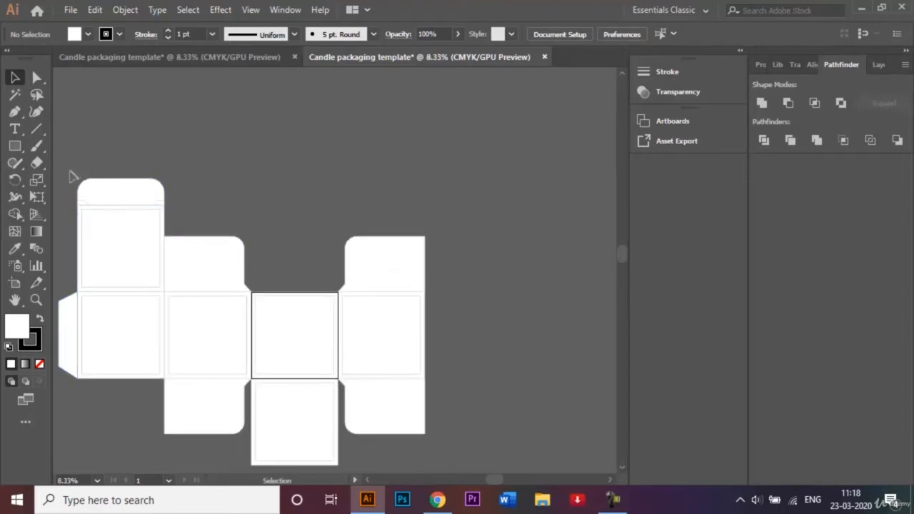
{"action": "left_click", "coordinate": [178, 207]}
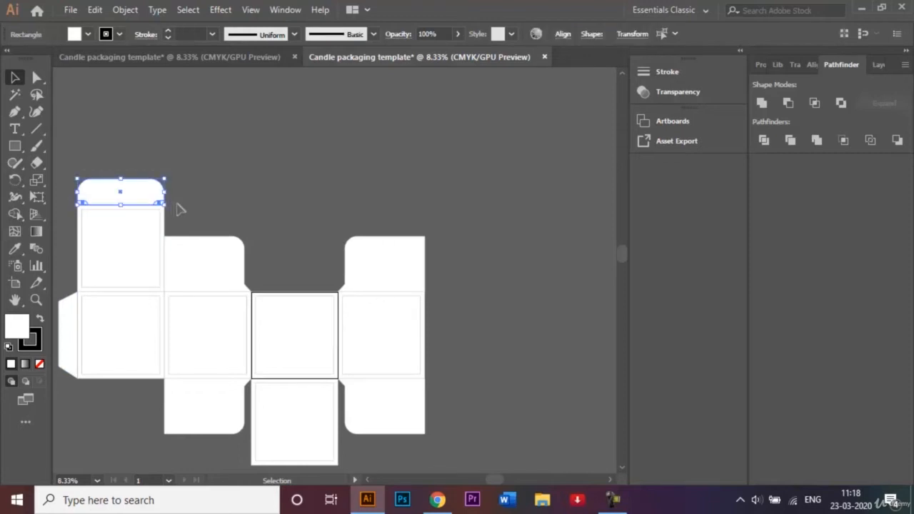
{"action": "right_click", "coordinate": [138, 190]}
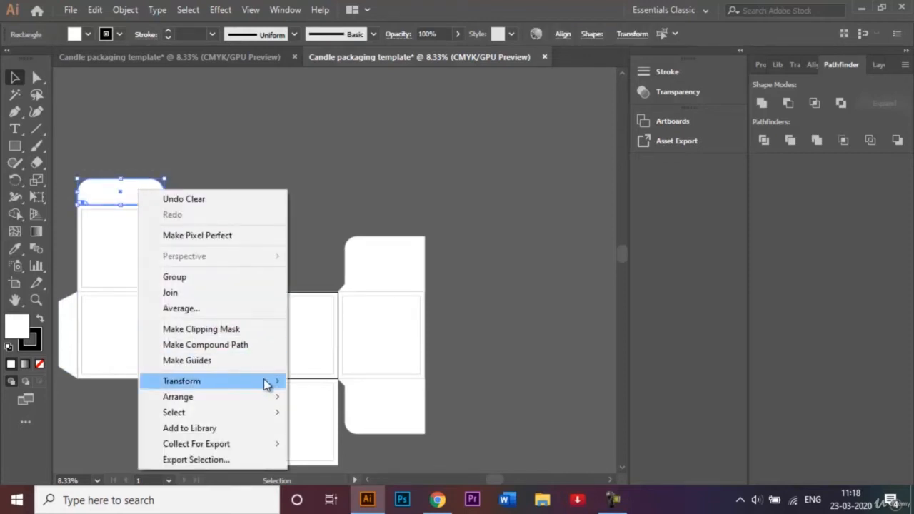
{"action": "mouse_move", "coordinate": [270, 382]}
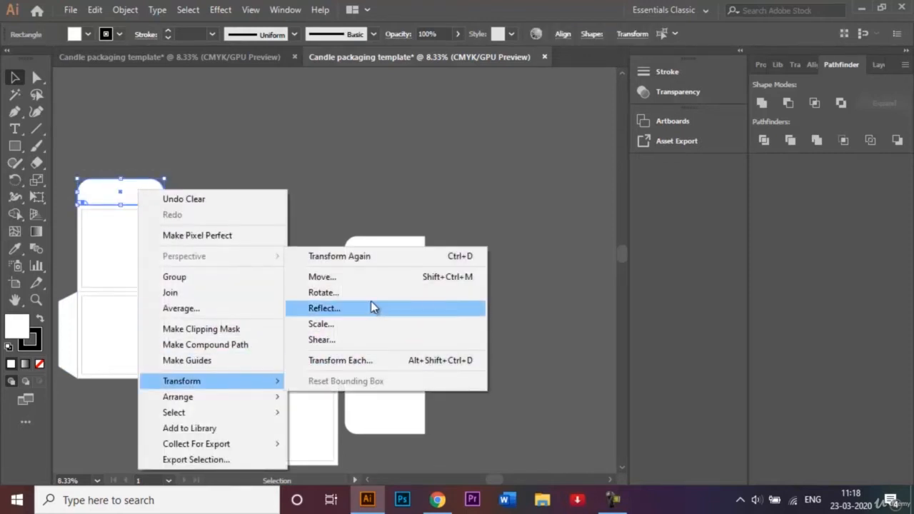
{"action": "left_click", "coordinate": [371, 308]}
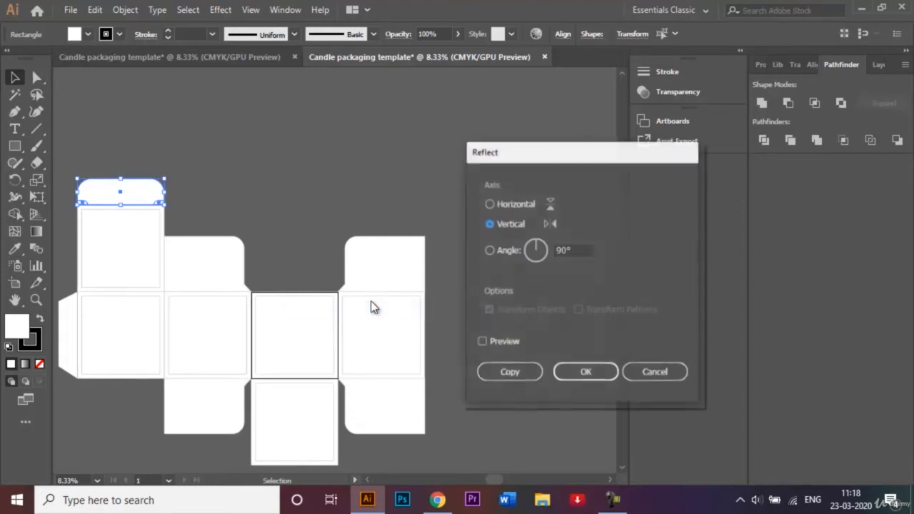
{"action": "left_click", "coordinate": [489, 204]}
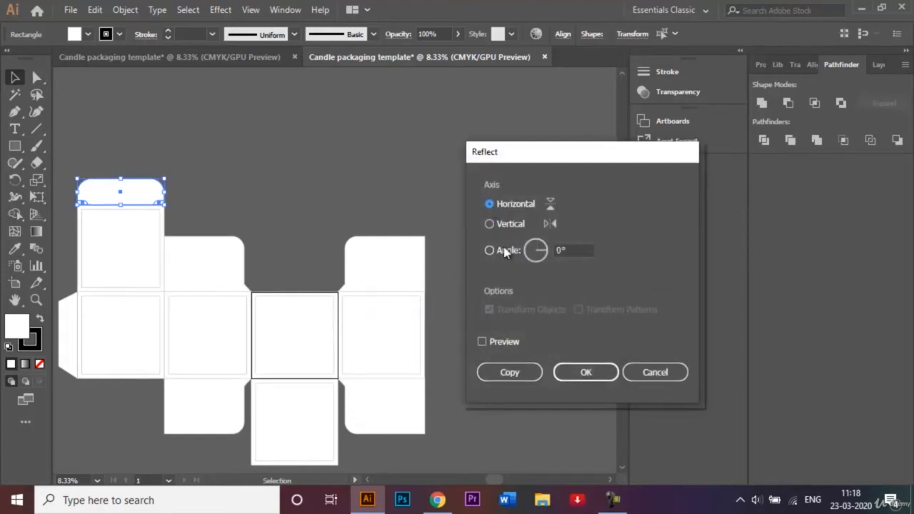
{"action": "left_click", "coordinate": [529, 379]}
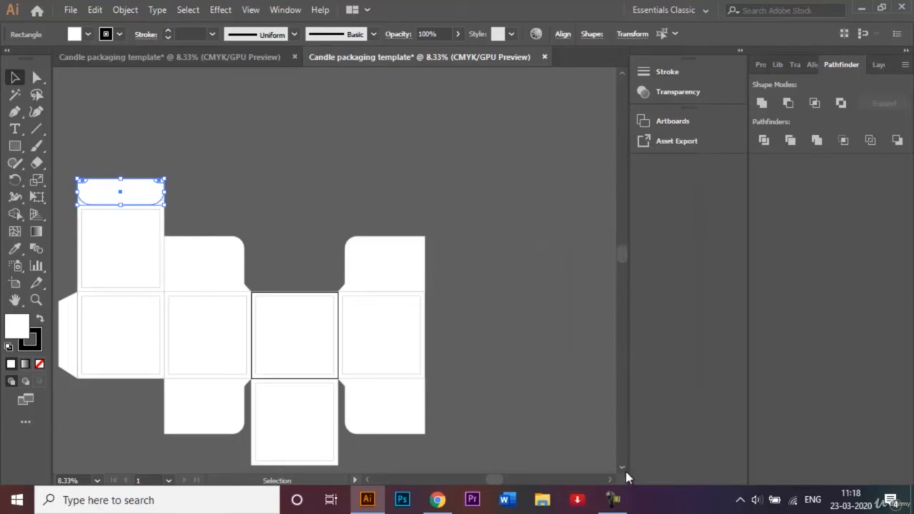
Place the reflected flap and its corner shapes against the lower edge of the bottommost panel, and deselect them
{"action": "scroll", "coordinate": [623, 468], "scroll_direction": "down", "scroll_amount": 3}
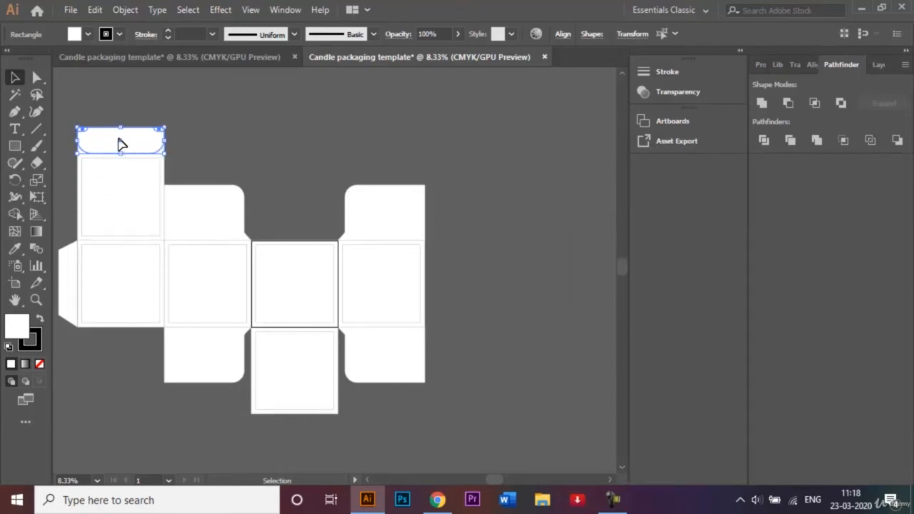
{"action": "left_click_drag", "start_coordinate": [122, 145], "coordinate": [298, 434]}
{"action": "left_click", "coordinate": [452, 391]}
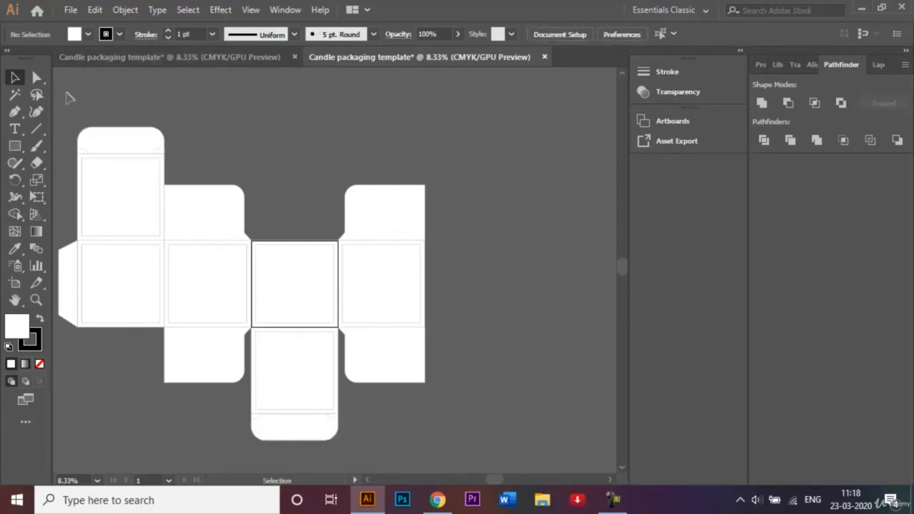
{"action": "left_click", "coordinate": [368, 482]}
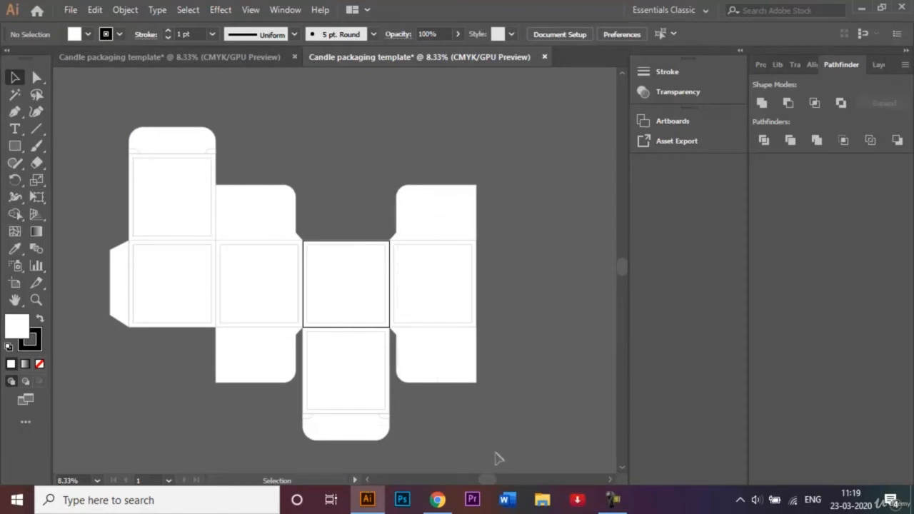
Set the stroke weight of all the box template shapes to 5 pt and deselect them
{"action": "key", "text": "ctrl+a"}
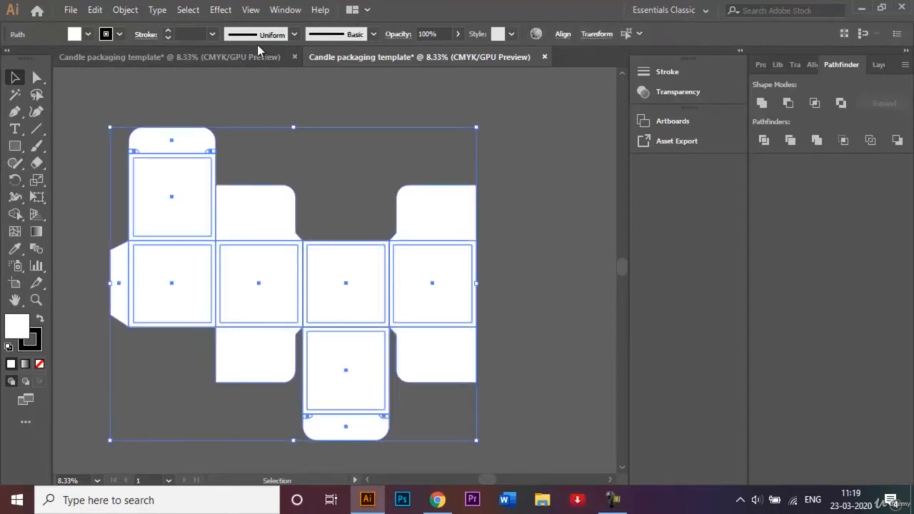
{"action": "left_click", "coordinate": [213, 34]}
{"action": "left_click", "coordinate": [238, 162]}
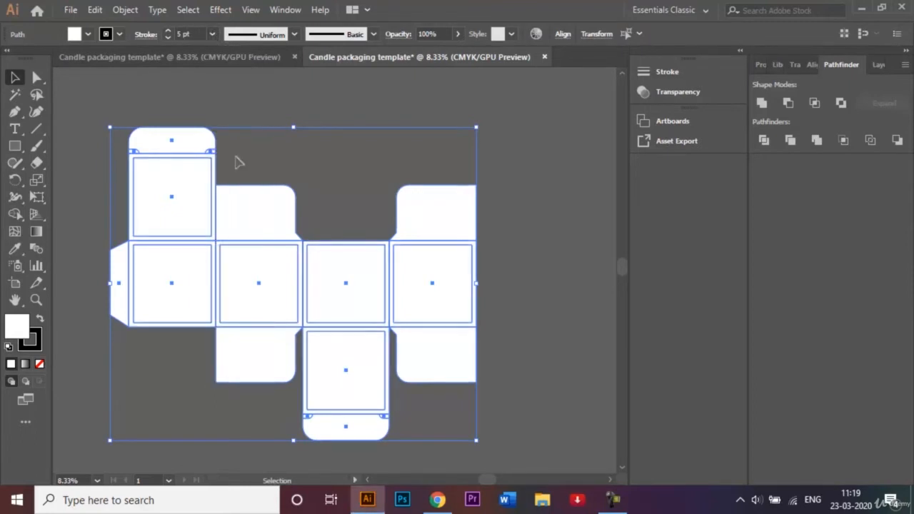
{"action": "left_click", "coordinate": [339, 185]}
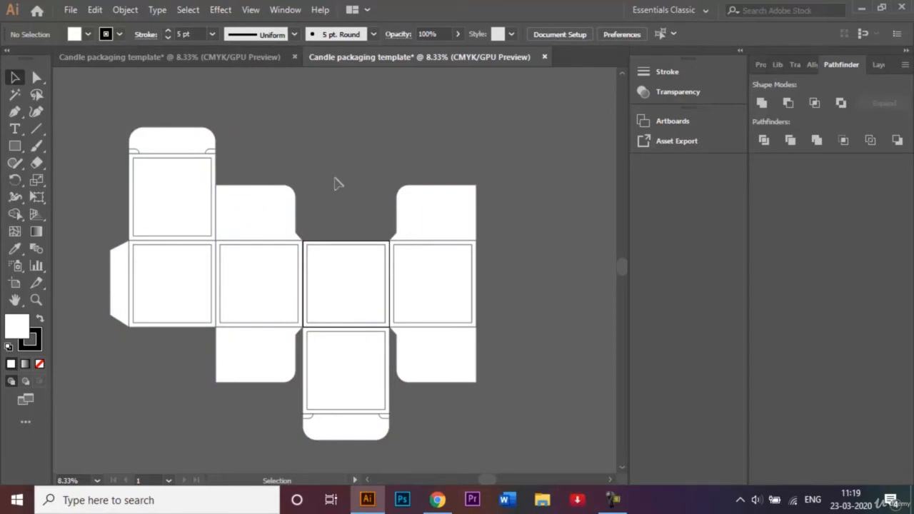
Lock the Template layer and add a new layer named Content above it, checking the finished example document
{"action": "left_click", "coordinate": [879, 65]}
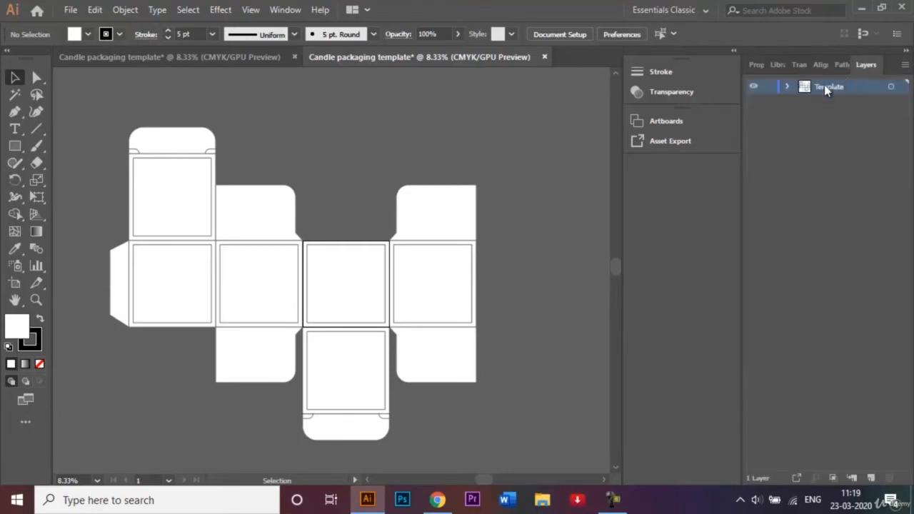
{"action": "left_click", "coordinate": [769, 87]}
{"action": "left_click", "coordinate": [871, 478]}
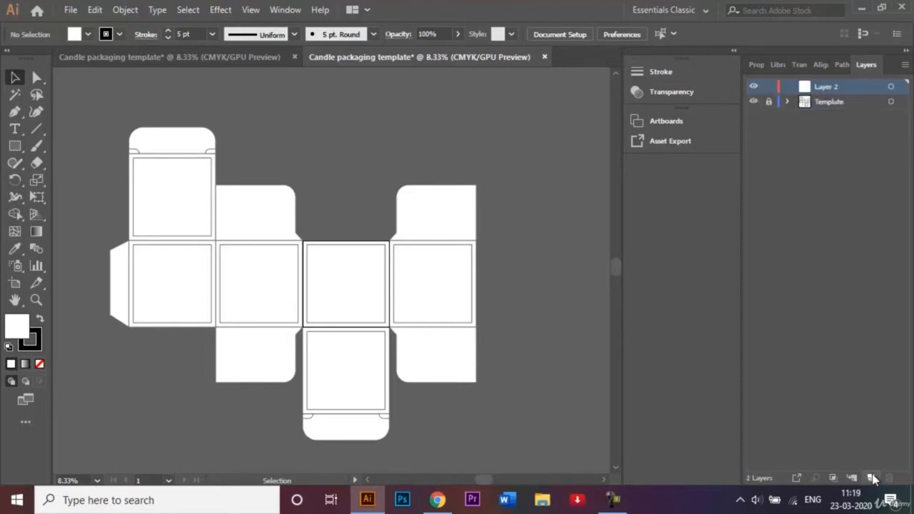
{"action": "double_click", "coordinate": [840, 87]}
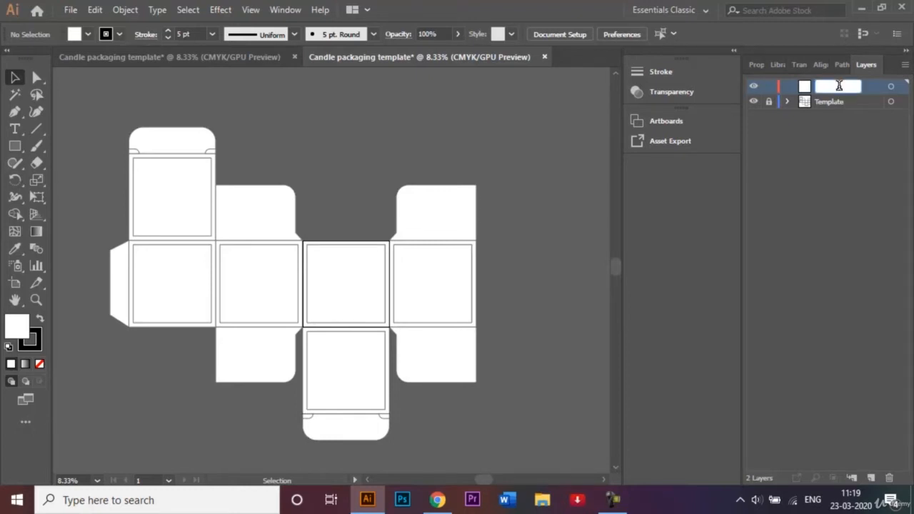
{"action": "type", "text": "Content"}
{"action": "key", "text": "Return"}
{"action": "left_click", "coordinate": [219, 67]}
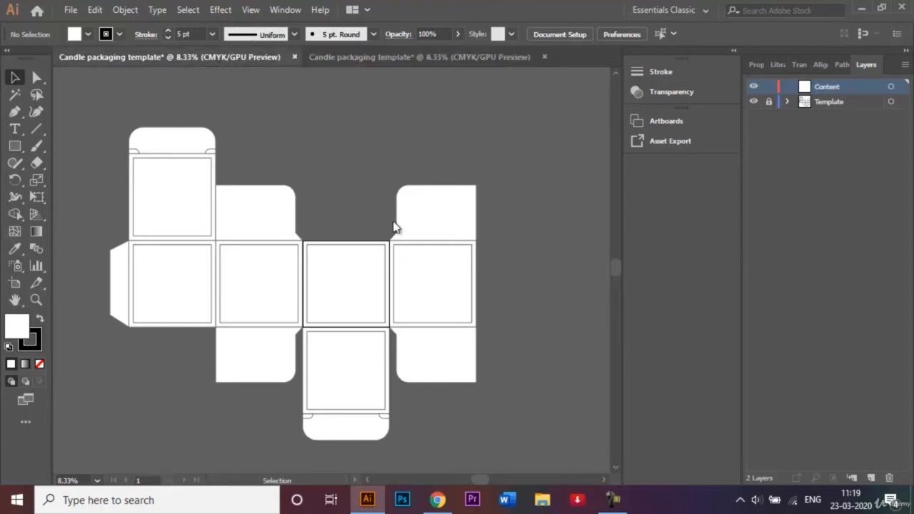
{"action": "left_click", "coordinate": [435, 57]}
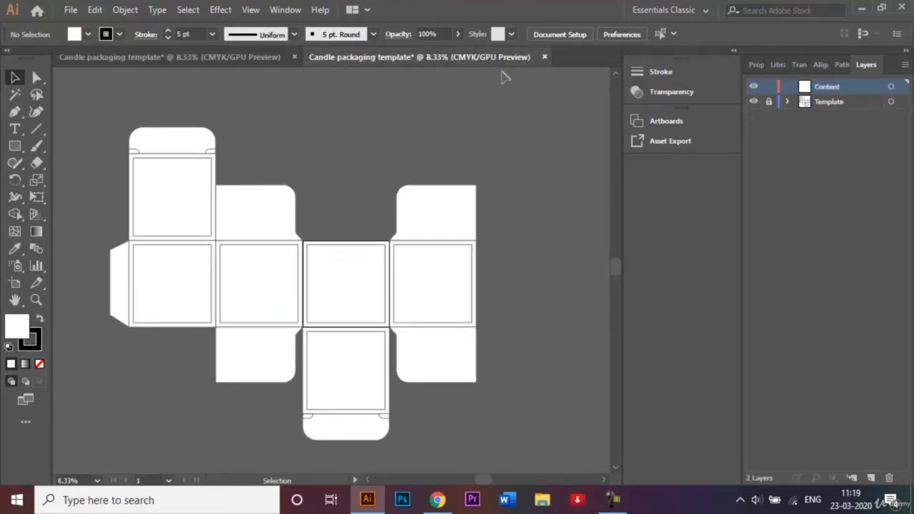
Open the image file Half mandala.png from the Reference Images - Video Recording folder
{"action": "key", "text": "ctrl+o"}
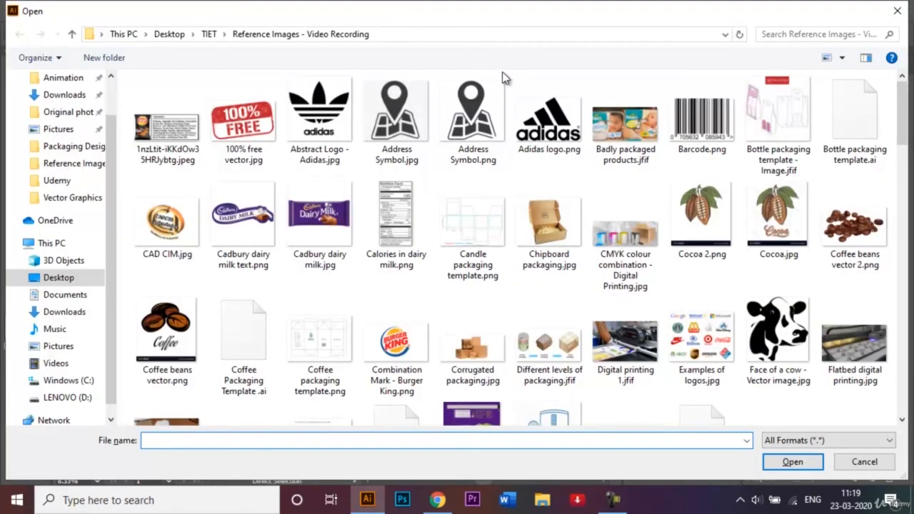
{"action": "type", "text": "Ha"}
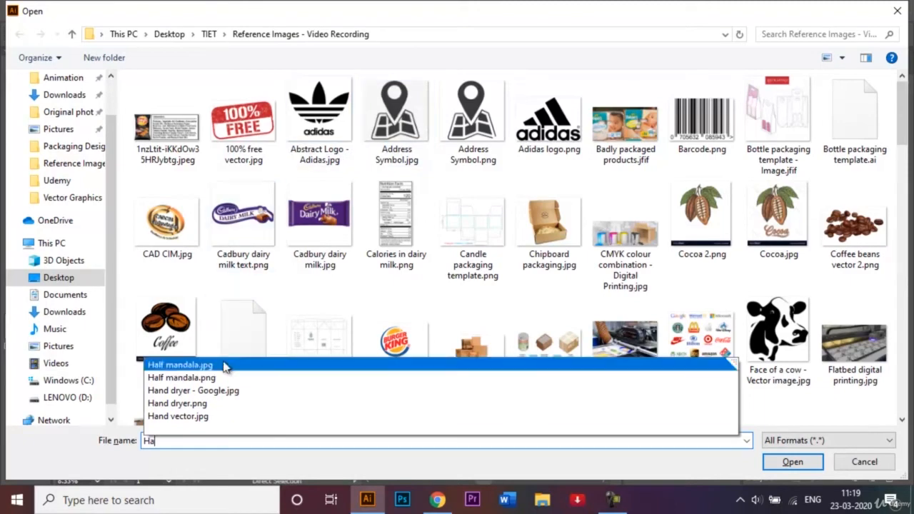
{"action": "left_click", "coordinate": [213, 378]}
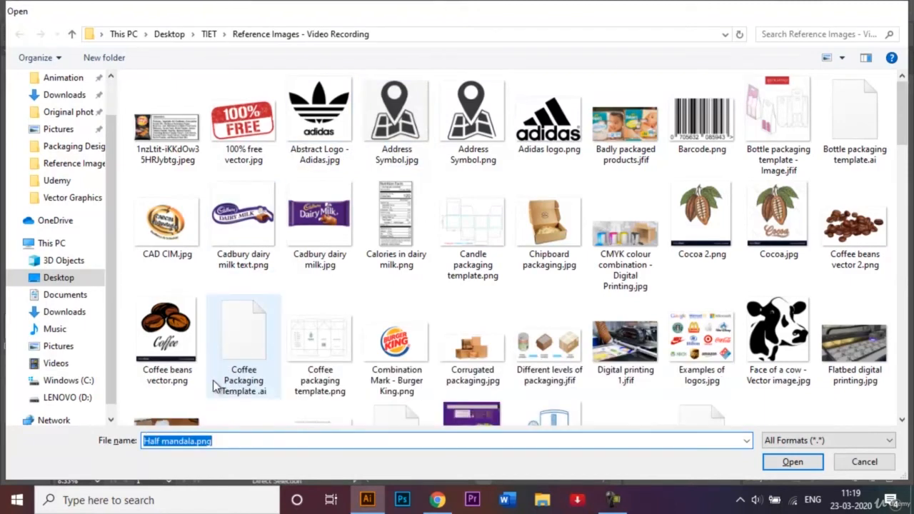
{"action": "key", "text": "Return"}
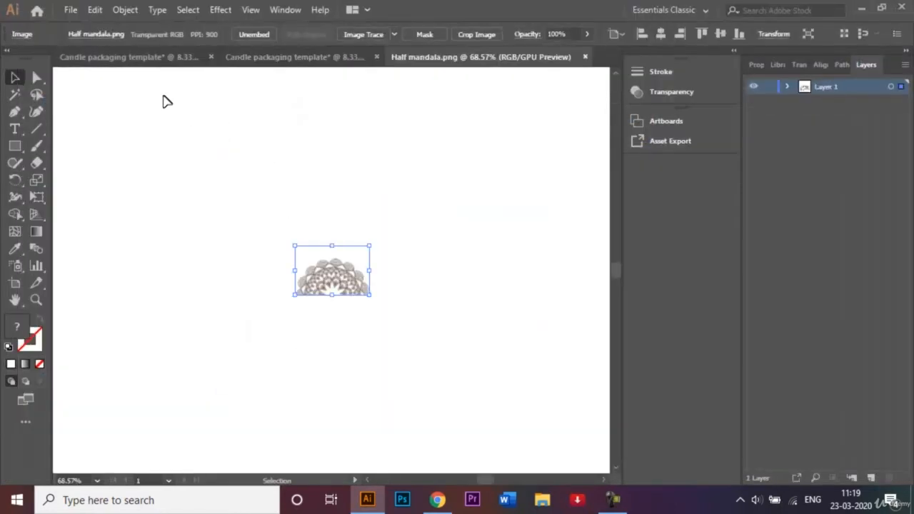
{"action": "left_click", "coordinate": [270, 62]}
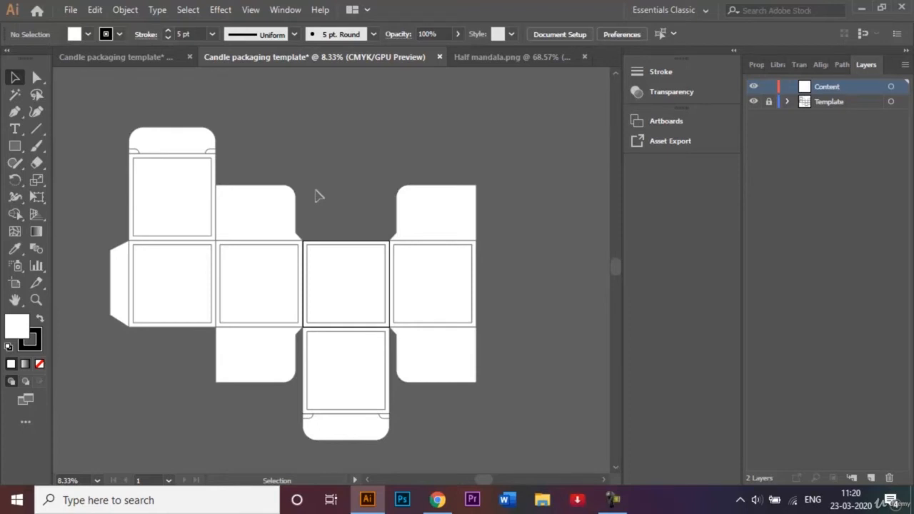
{"action": "left_click", "coordinate": [438, 500]}
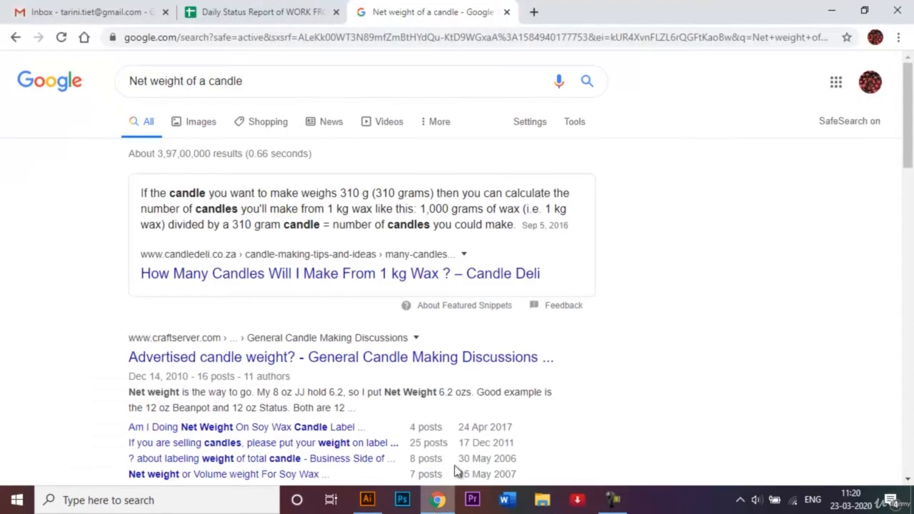
{"action": "left_click", "coordinate": [613, 500]}
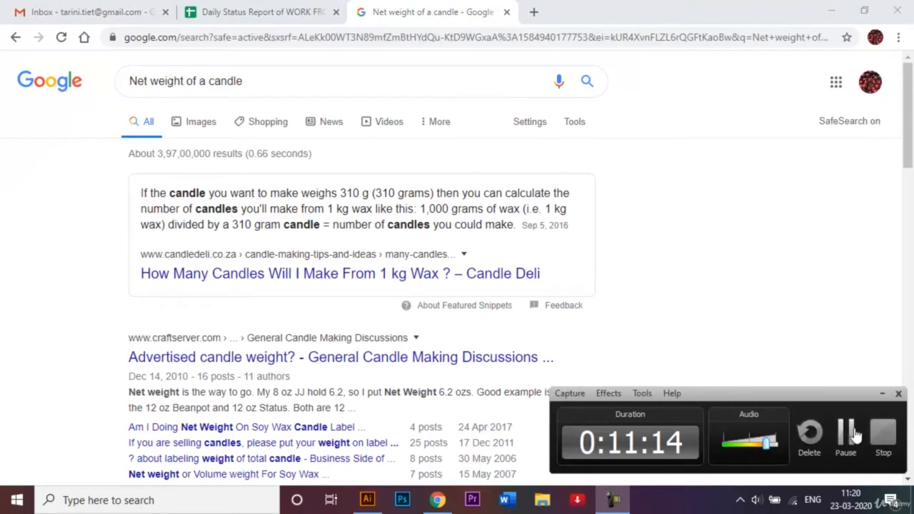
{"action": "left_click", "coordinate": [846, 433]}
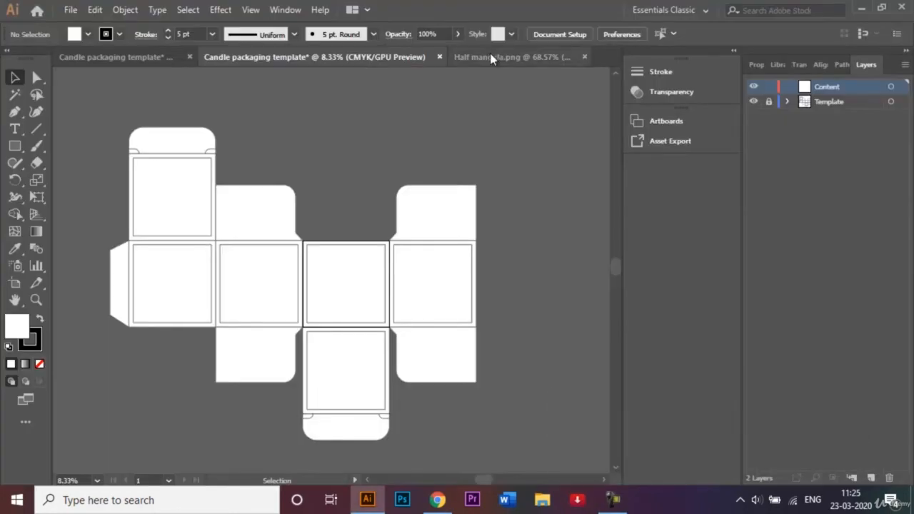
Bring the half mandala image into the box template document, onto the third panel of the middle row, and enlarge it
{"action": "left_click", "coordinate": [490, 55]}
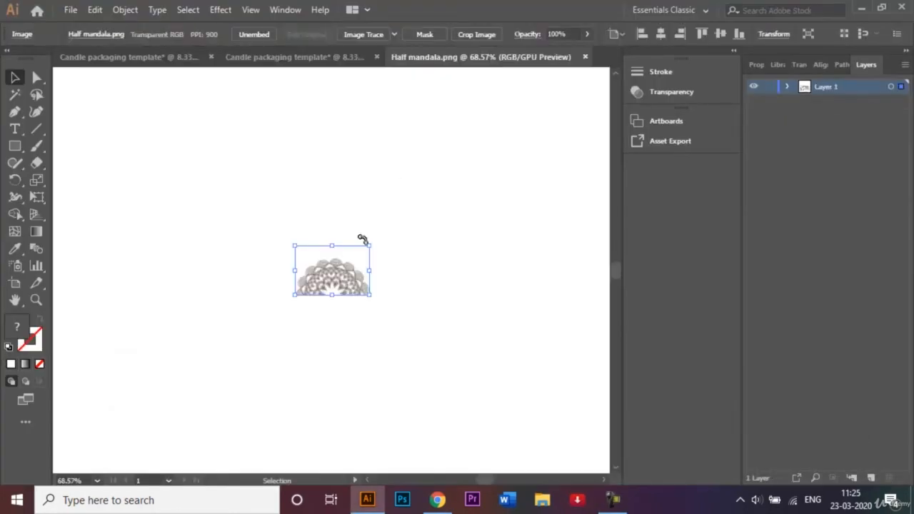
{"action": "left_click_drag", "start_coordinate": [348, 270], "coordinate": [335, 288]}
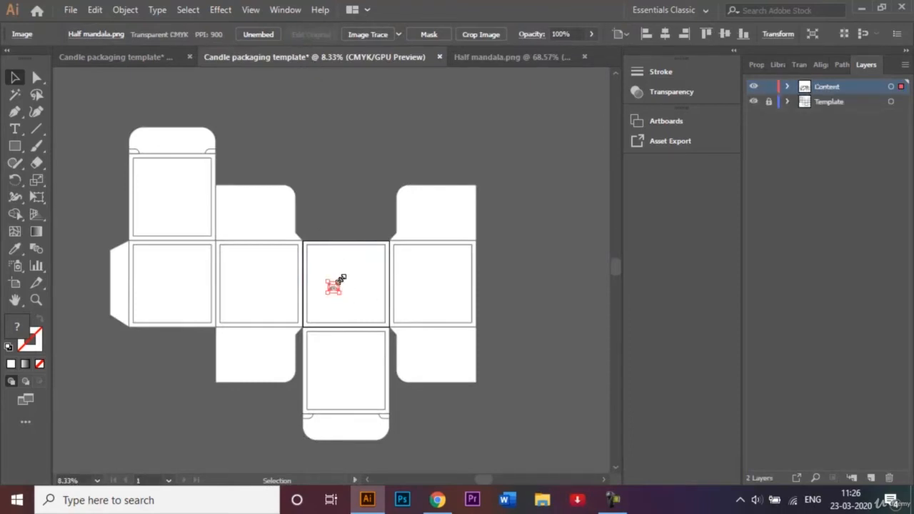
{"action": "left_click_drag", "start_coordinate": [342, 277], "coordinate": [382, 250]}
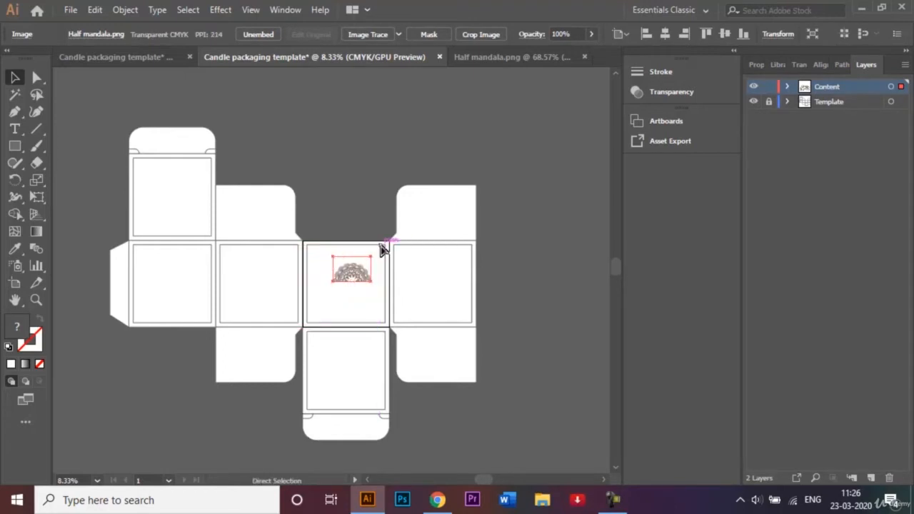
Enlarge the mandala to nearly the panel's inner width and rotate it upside down against the inset outline's upper edge, keeping it level
{"action": "key", "text": "ctrl+="}
{"action": "key", "text": "ctrl+="}
{"action": "key", "text": "ctrl+="}
{"action": "left_click_drag", "start_coordinate": [390, 231], "coordinate": [435, 203]}
{"action": "left_click_drag", "start_coordinate": [434, 342], "coordinate": [225, 203]}
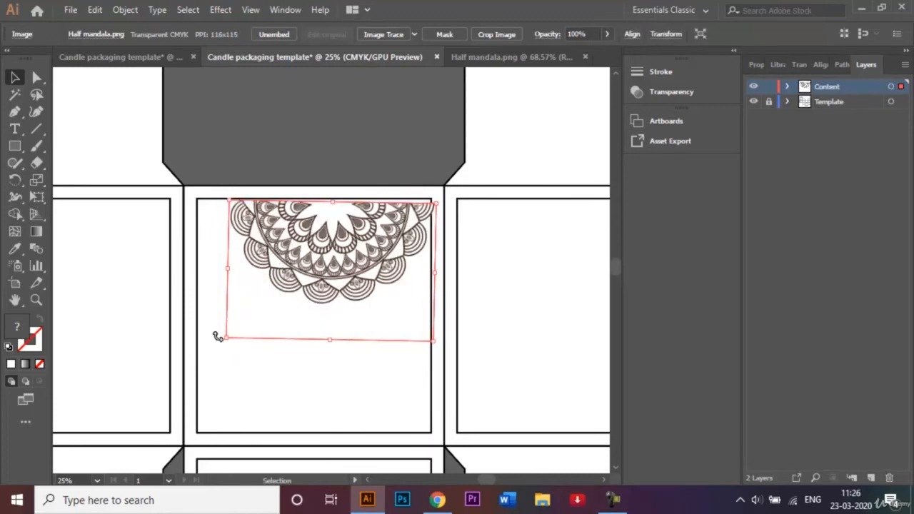
{"action": "left_click_drag", "start_coordinate": [218, 338], "coordinate": [221, 340]}
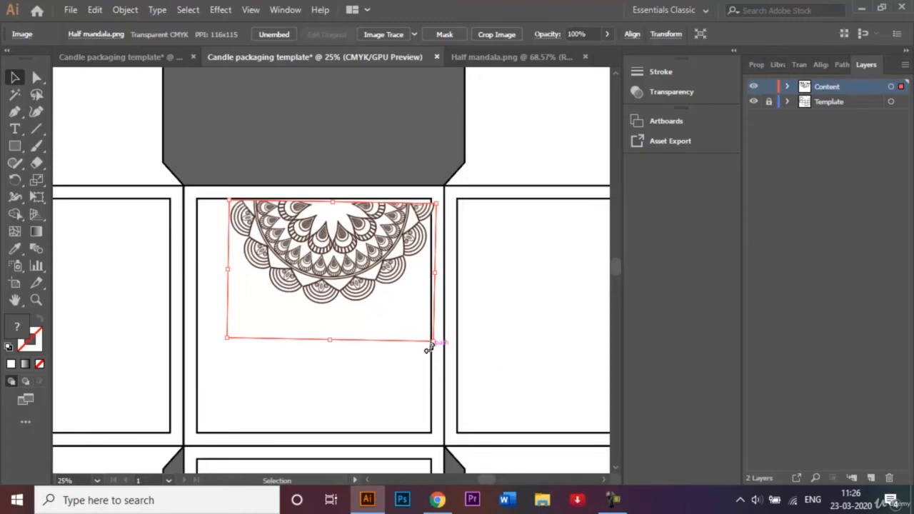
{"action": "left_click_drag", "start_coordinate": [429, 349], "coordinate": [429, 348]}
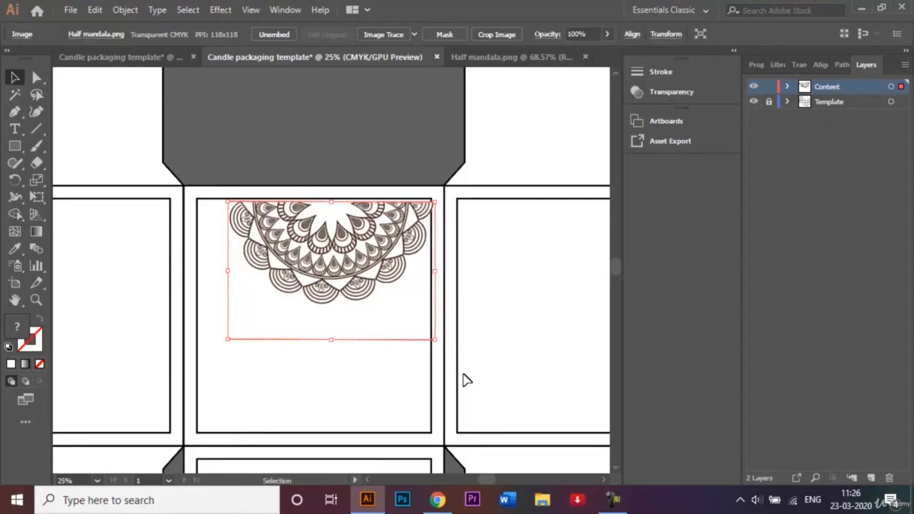
Nudge the mandala to the middle of the inset outline's upper edge, enlarge it slightly to fill the width, and deselect it
{"action": "key", "text": "shift+Up"}
{"action": "key", "text": "shift+Up"}
{"action": "key", "text": "shift+Left"}
{"action": "key", "text": "shift+Left"}
{"action": "key", "text": "shift+Left"}
{"action": "key", "text": "shift+Left"}
{"action": "key", "text": "shift+Left"}
{"action": "key", "text": "shift+Left"}
{"action": "key", "text": "shift+Left"}
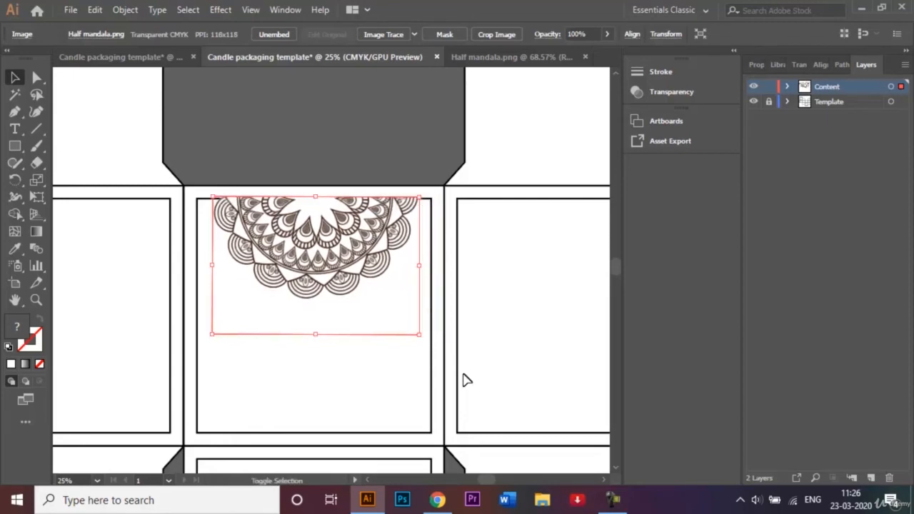
{"action": "key", "text": "shift+Down"}
{"action": "key", "text": "shift+Down"}
{"action": "key", "text": "shift+Right"}
{"action": "key", "text": "shift+Right"}
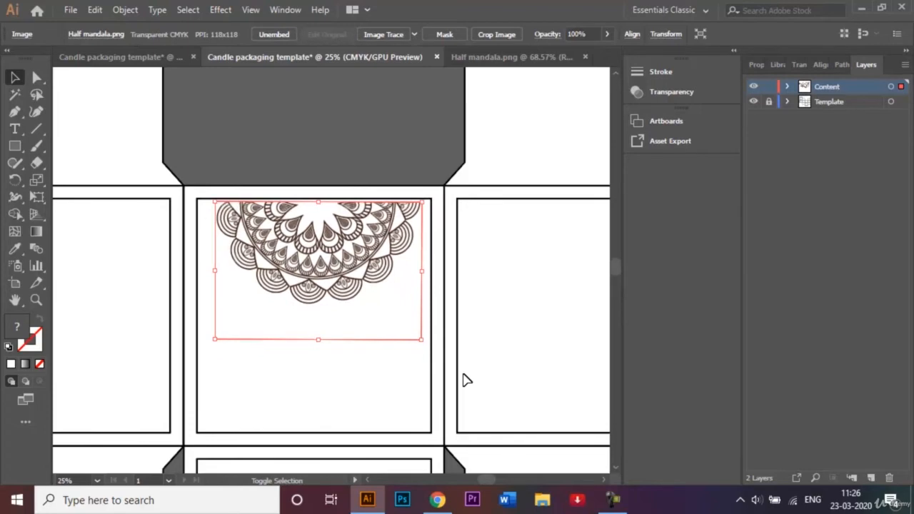
{"action": "key", "text": "shift+Up"}
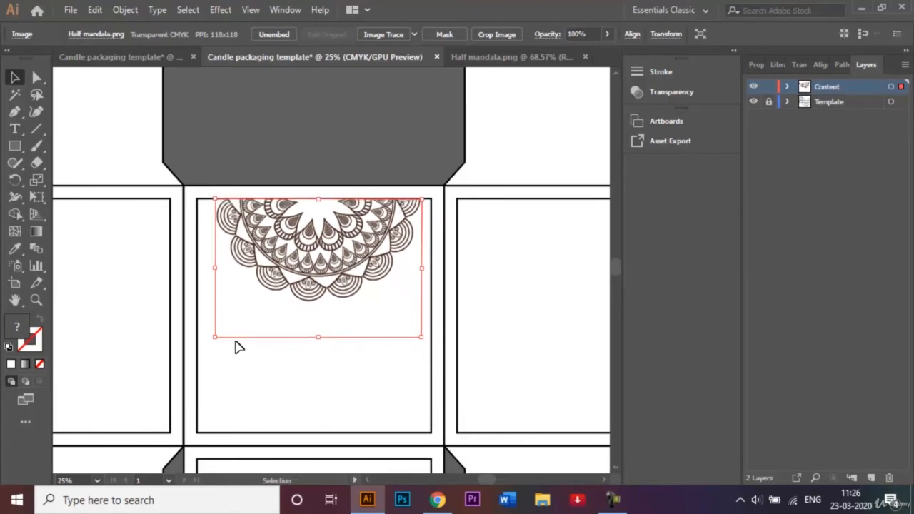
{"action": "left_click_drag", "start_coordinate": [216, 335], "coordinate": [208, 348]}
{"action": "left_click", "coordinate": [292, 133]}
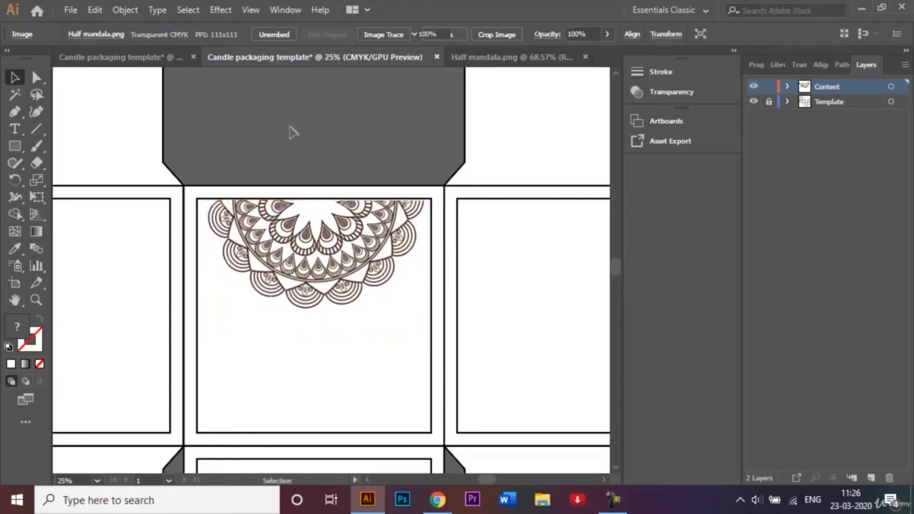
Duplicate the mandala onto the first panel of the middle row, aligned with the original along the inset outline's upper edge
{"action": "key", "text": "ctrl+minus"}
{"action": "key", "text": "ctrl+minus"}
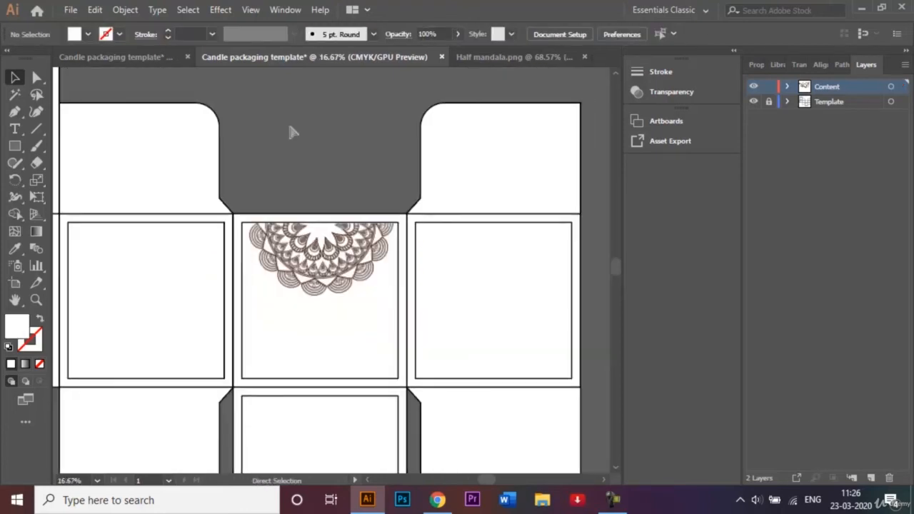
{"action": "left_click", "coordinate": [341, 272]}
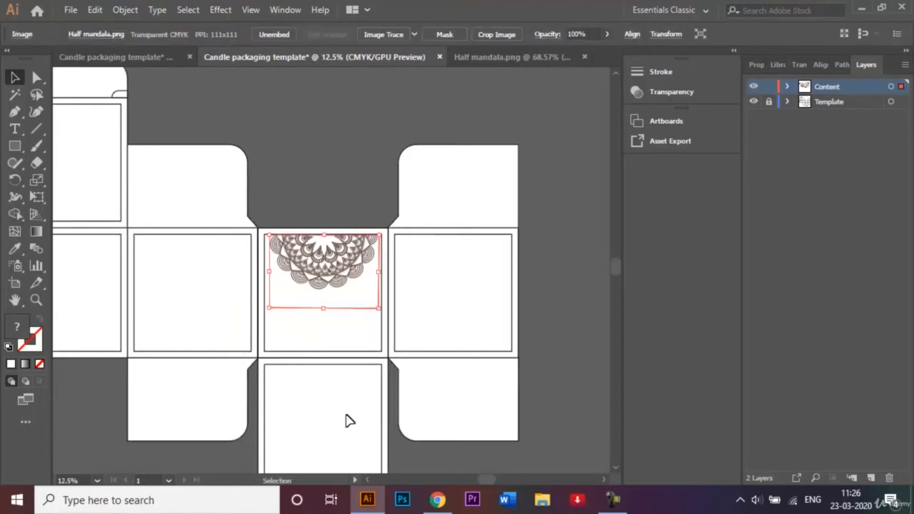
{"action": "left_click", "coordinate": [369, 483]}
{"action": "left_click", "coordinate": [369, 484]}
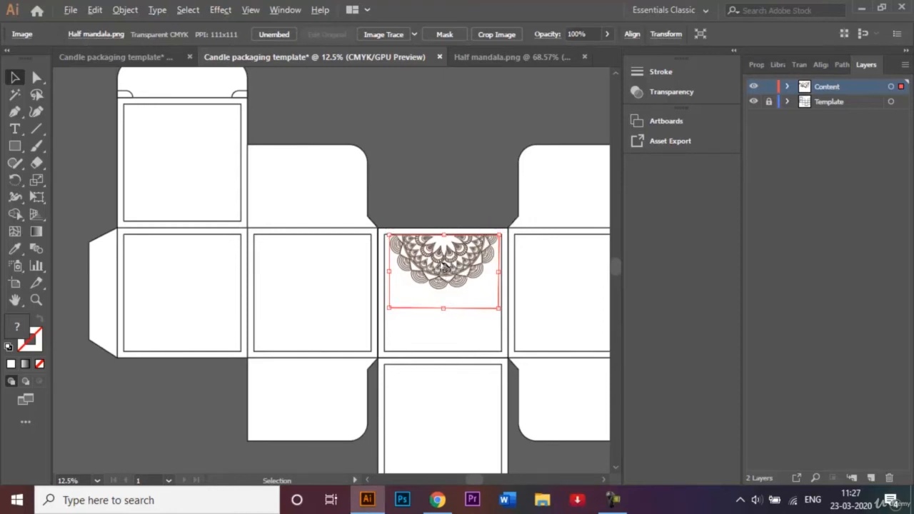
{"action": "left_click_drag", "start_coordinate": [444, 270], "coordinate": [183, 268]}
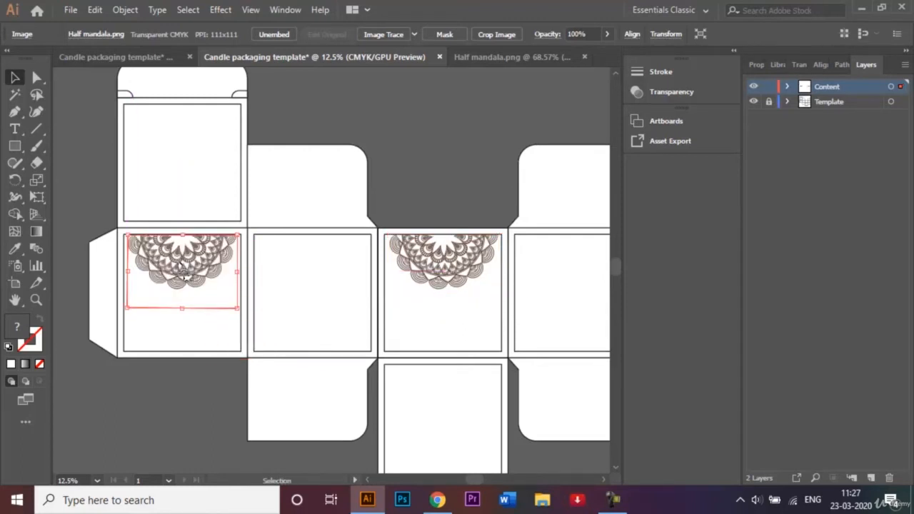
Reflect copies of both mandalas across the horizontal axis and place them at the lower inset edges of the second and fourth panels
{"action": "left_click", "coordinate": [443, 265], "text": "shift"}
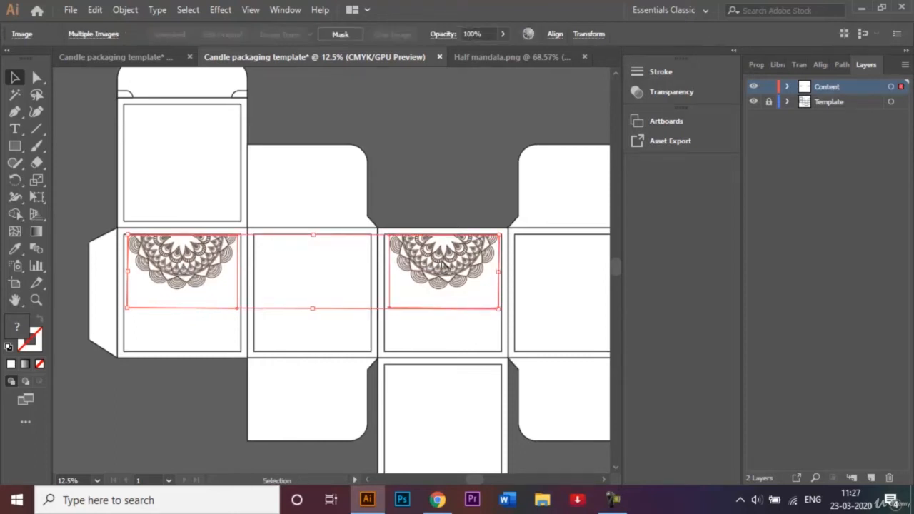
{"action": "right_click", "coordinate": [443, 266]}
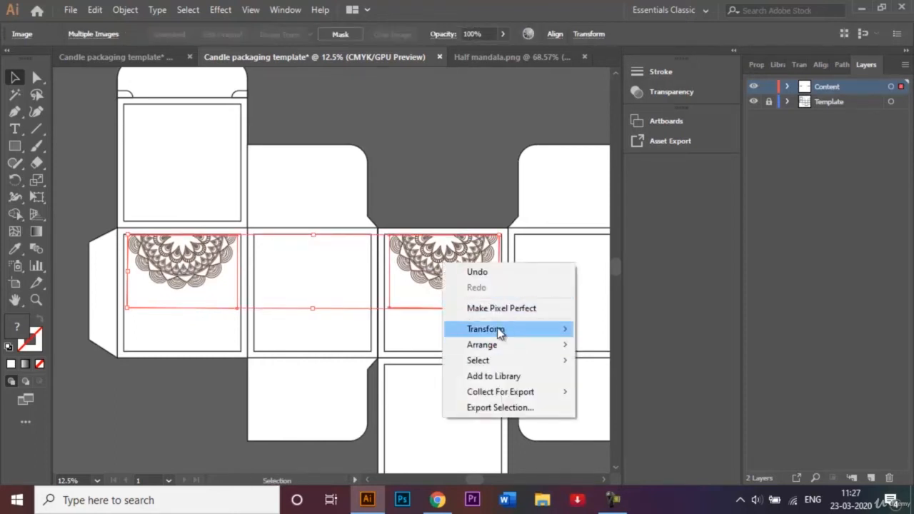
{"action": "mouse_move", "coordinate": [500, 332]}
{"action": "left_click", "coordinate": [609, 381]}
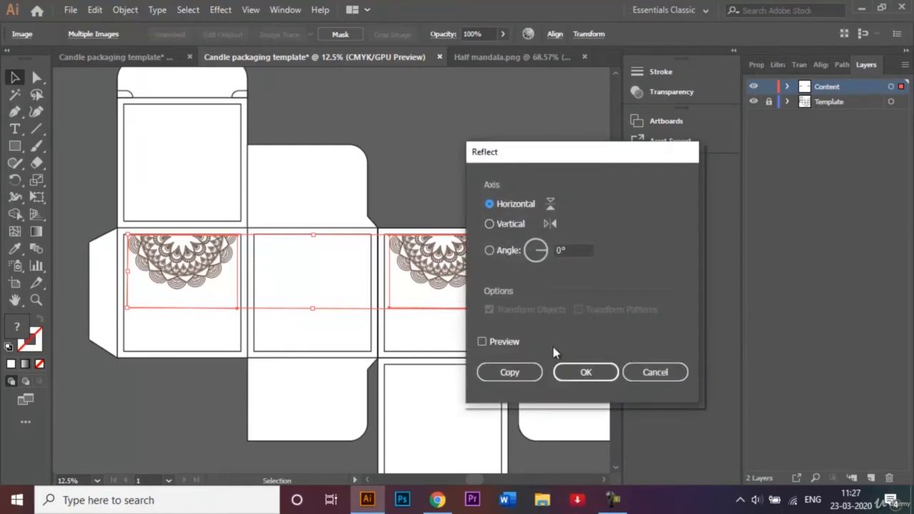
{"action": "left_click", "coordinate": [513, 373]}
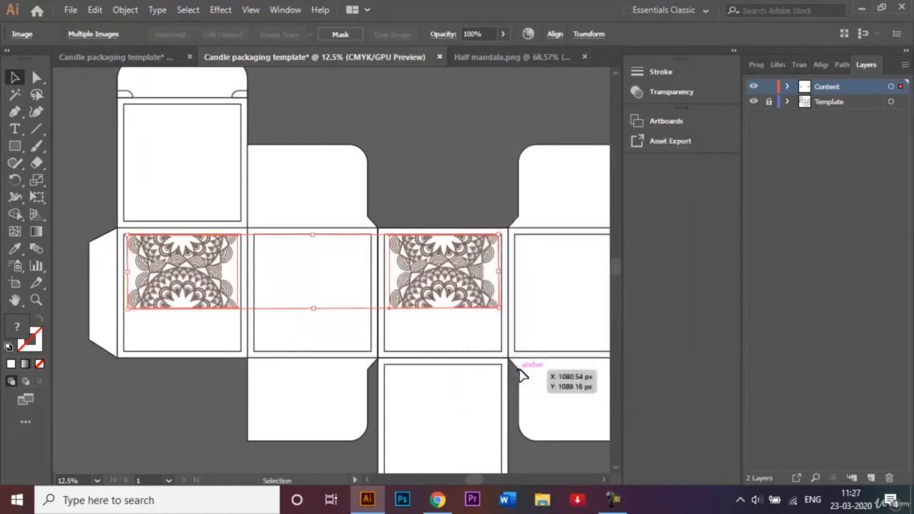
{"action": "left_click_drag", "start_coordinate": [179, 282], "coordinate": [302, 322]}
{"action": "left_click", "coordinate": [399, 152]}
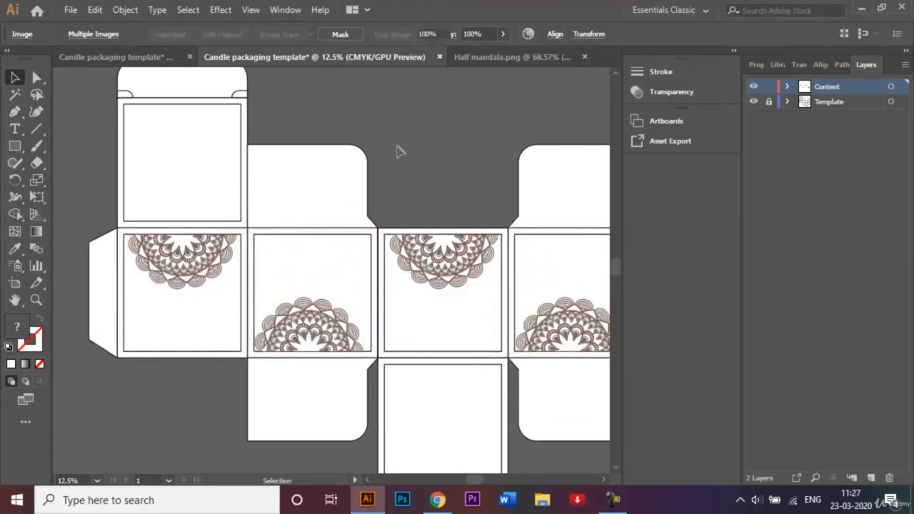
Shift the two upright mandalas slightly to the right together so they sit centred in the second and fourth panels
{"action": "left_click", "coordinate": [329, 309]}
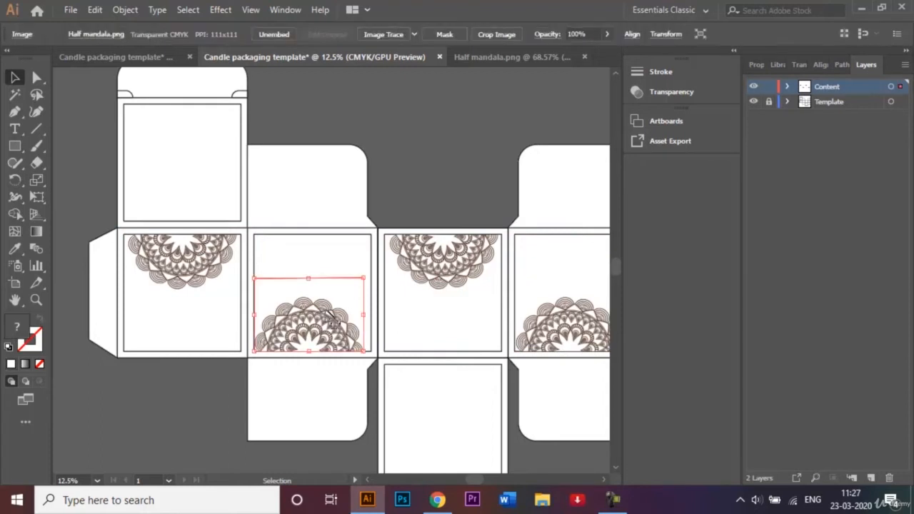
{"action": "left_click", "coordinate": [569, 339], "text": "shift"}
{"action": "left_click_drag", "start_coordinate": [570, 338], "coordinate": [573, 338]}
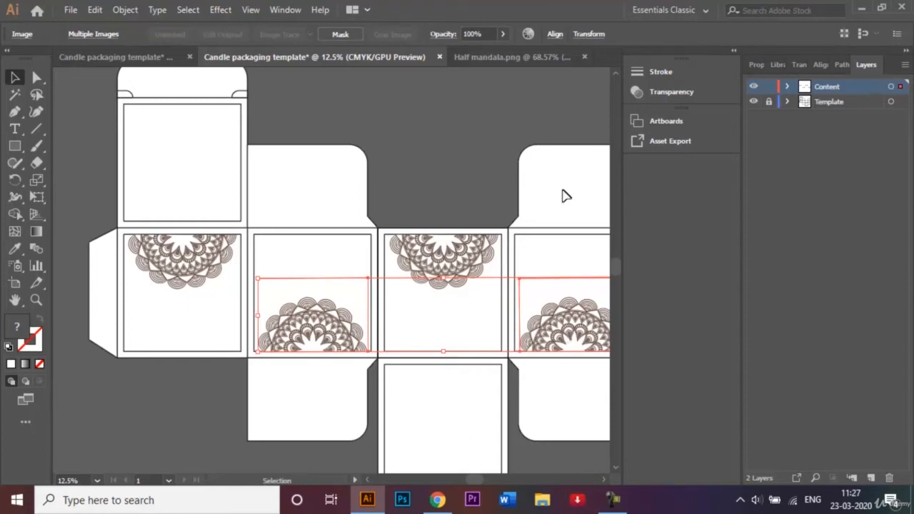
Duplicate the second panel's upright mandala onto the panel above the first one, resting on the inset outline's lower edge, and deselect it
{"action": "left_click", "coordinate": [447, 166]}
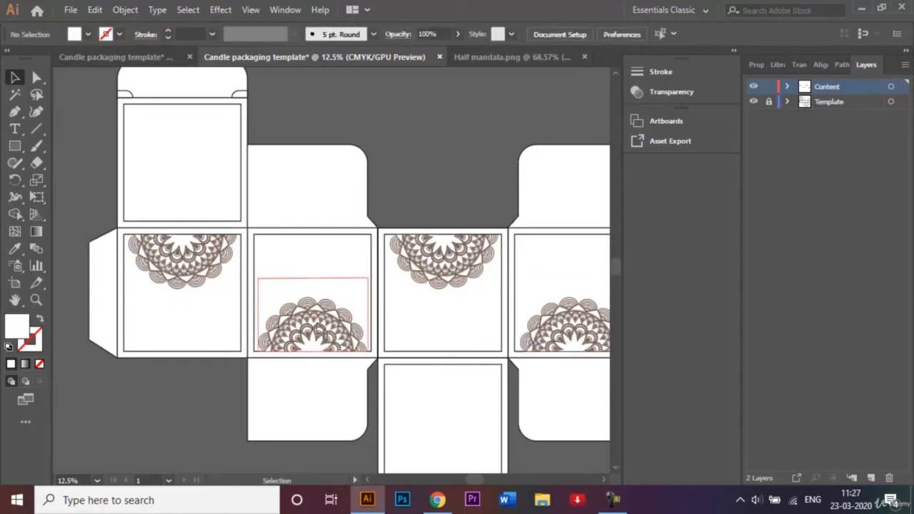
{"action": "left_click", "coordinate": [317, 330]}
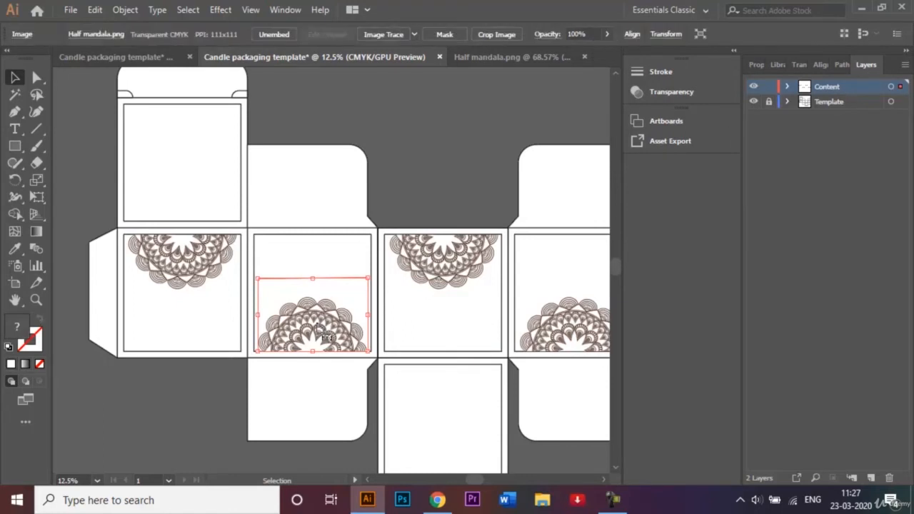
{"action": "left_click_drag", "start_coordinate": [323, 333], "coordinate": [195, 205]}
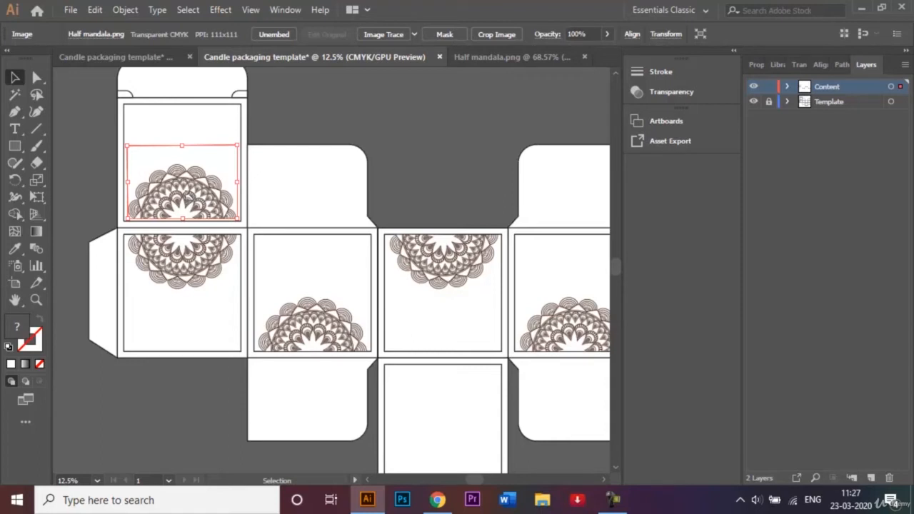
{"action": "key", "text": "shift+Down"}
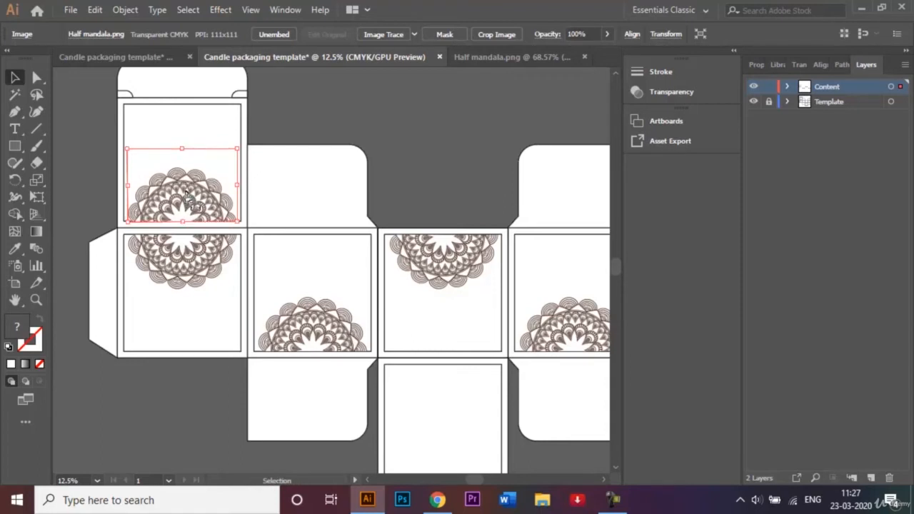
{"action": "left_click", "coordinate": [367, 127]}
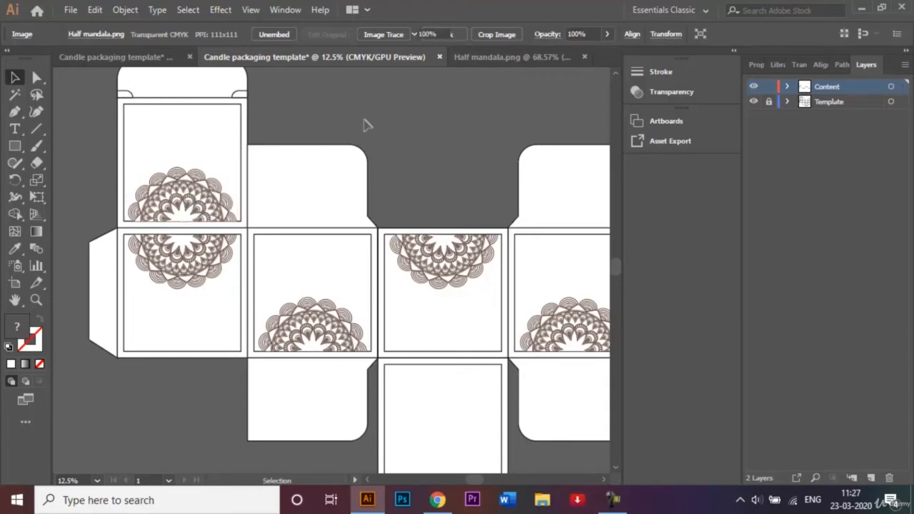
Check the graphics layout in the finished example, close the Half mandala.png document and return to the working template
{"action": "left_click", "coordinate": [180, 206]}
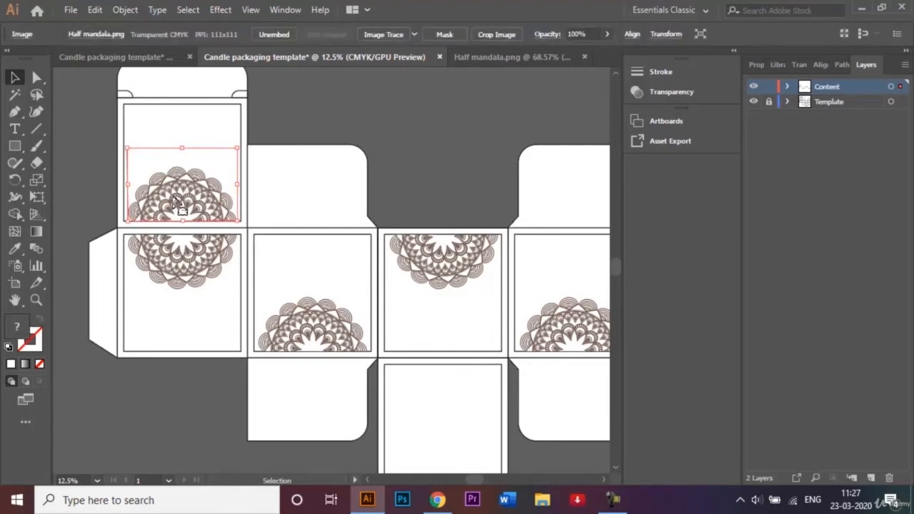
{"action": "left_click", "coordinate": [389, 135]}
{"action": "left_click", "coordinate": [78, 56]}
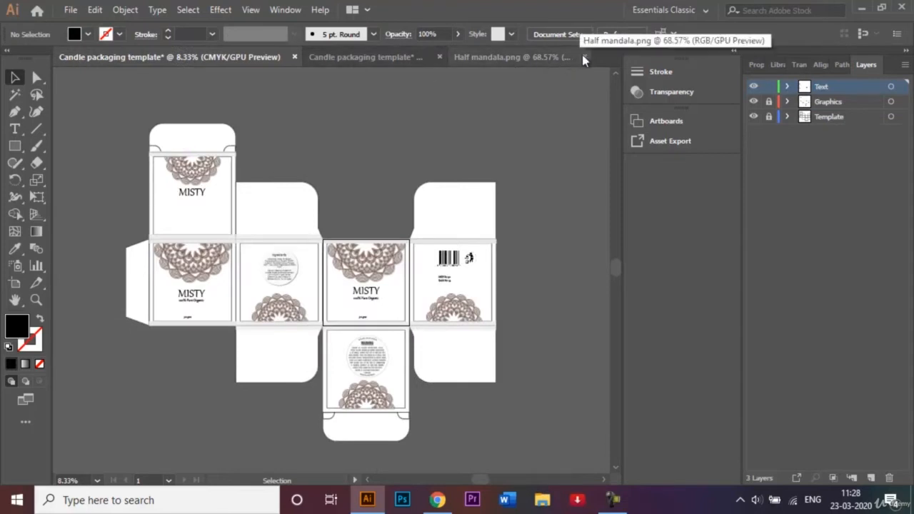
{"action": "left_click", "coordinate": [385, 60]}
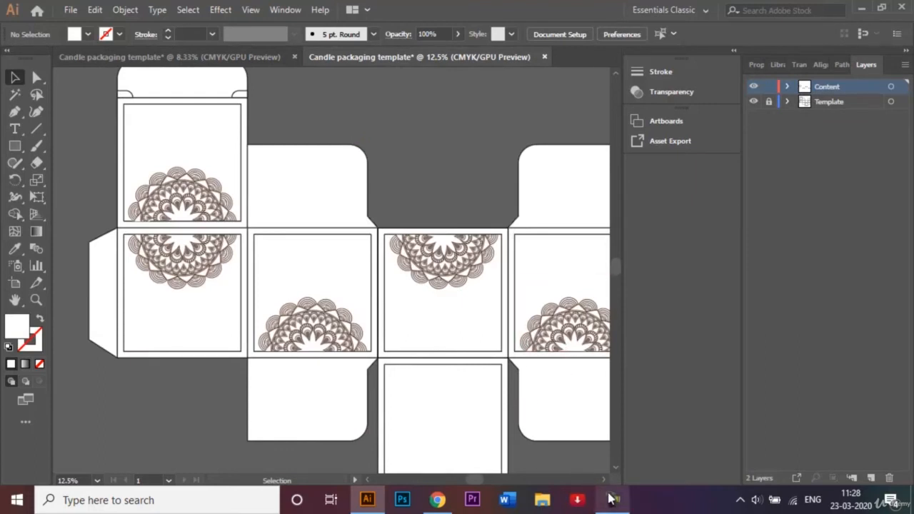
Duplicate the third panel's mandala onto the panel below it, centred along the inset outline's upper edge, and deselect it
{"action": "left_click", "coordinate": [615, 468]}
{"action": "left_click", "coordinate": [616, 470]}
{"action": "left_click", "coordinate": [616, 470]}
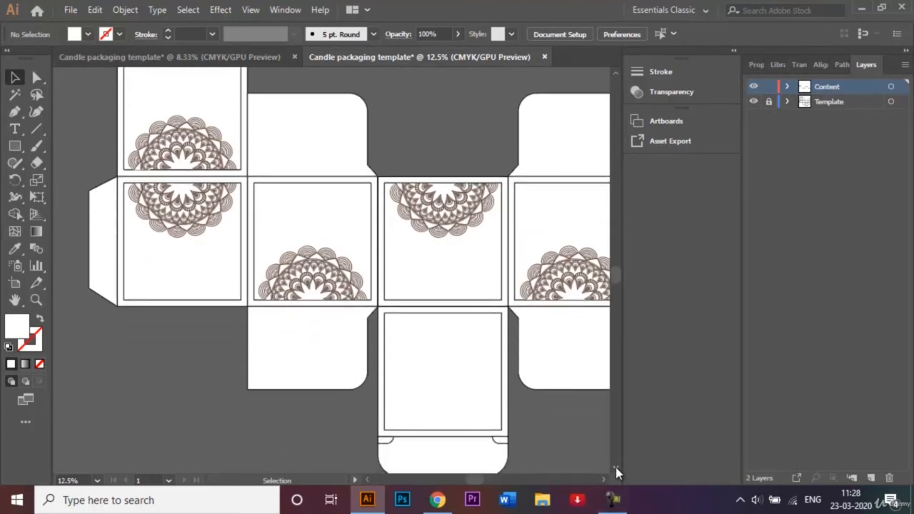
{"action": "left_click", "coordinate": [616, 469]}
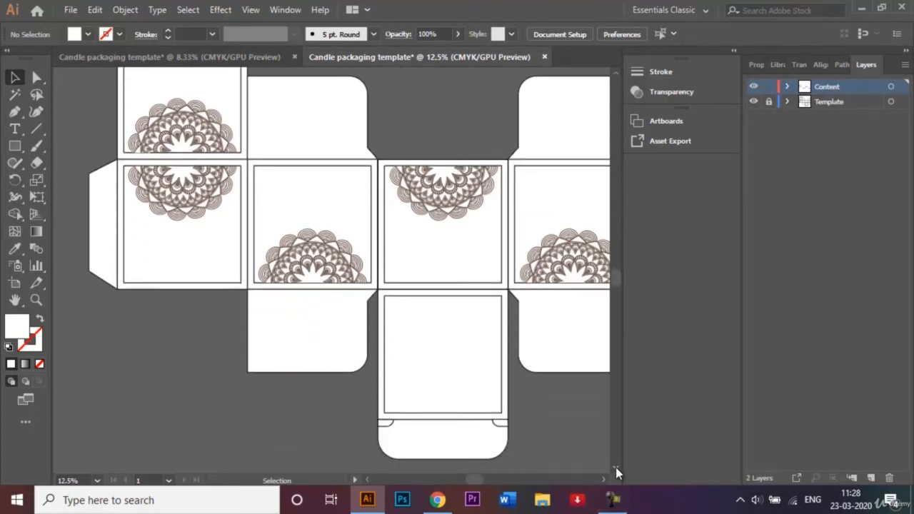
{"action": "left_click", "coordinate": [441, 196]}
{"action": "left_click_drag", "start_coordinate": [443, 208], "coordinate": [442, 334]}
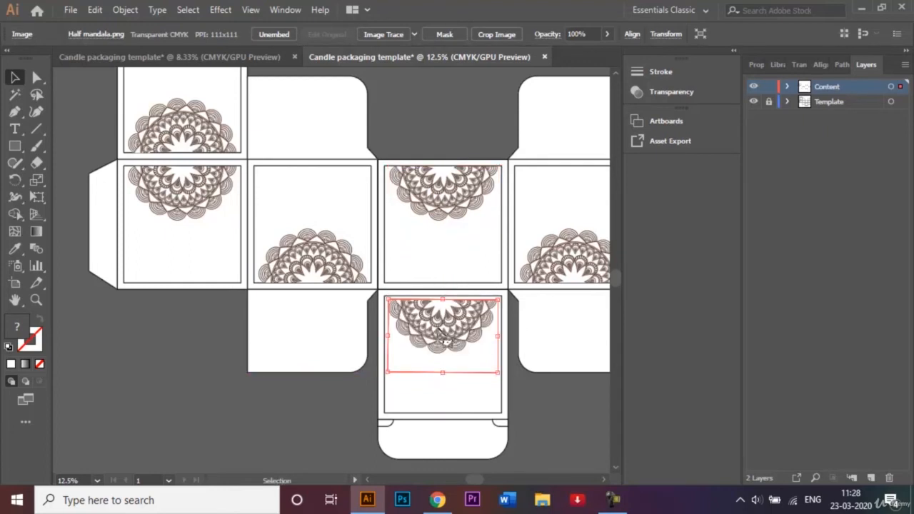
{"action": "key", "text": "shift+Up"}
{"action": "key", "text": "shift+Up"}
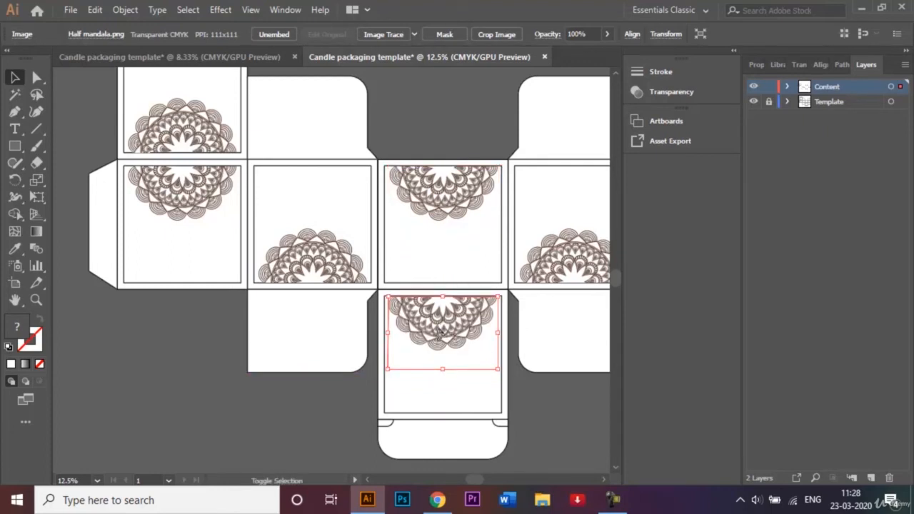
{"action": "key", "text": "shift+Right"}
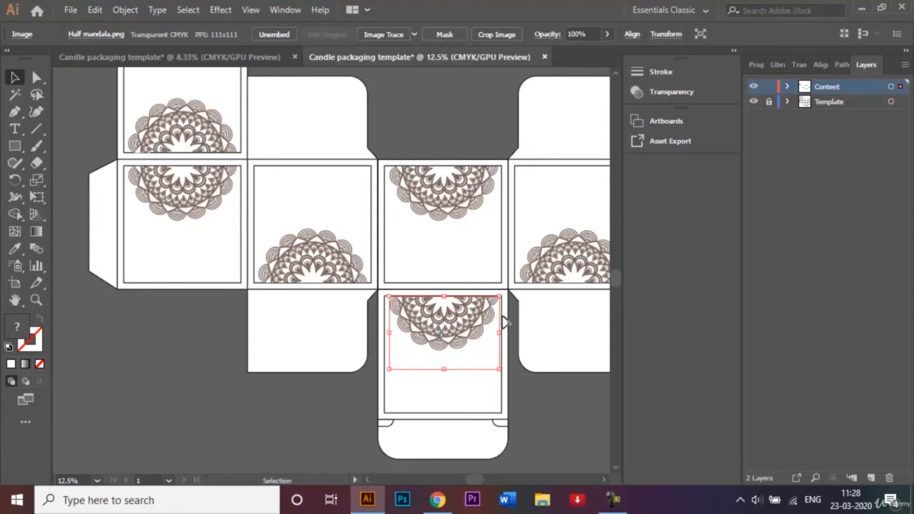
{"action": "left_click", "coordinate": [571, 430]}
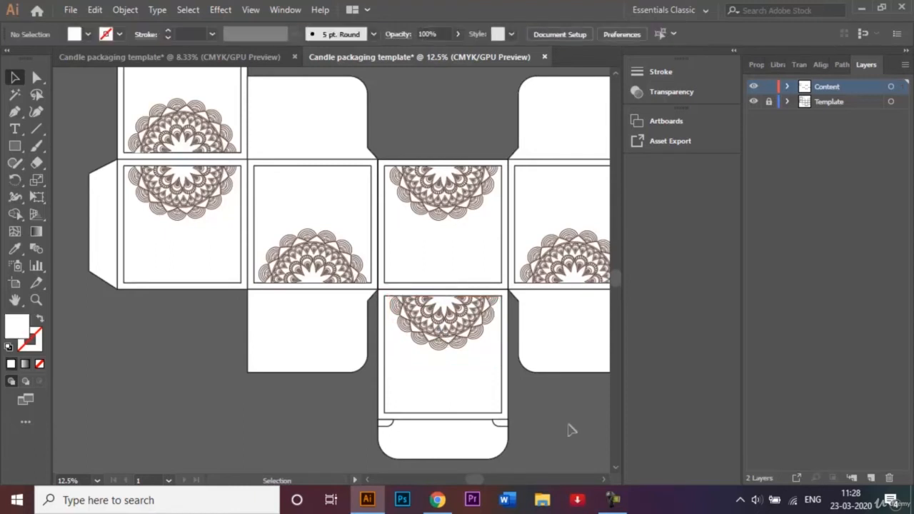
Open Barcode.png and place the barcode image in the blank area above the mandala on the fourth panel
{"action": "key", "text": "ctrl+minus"}
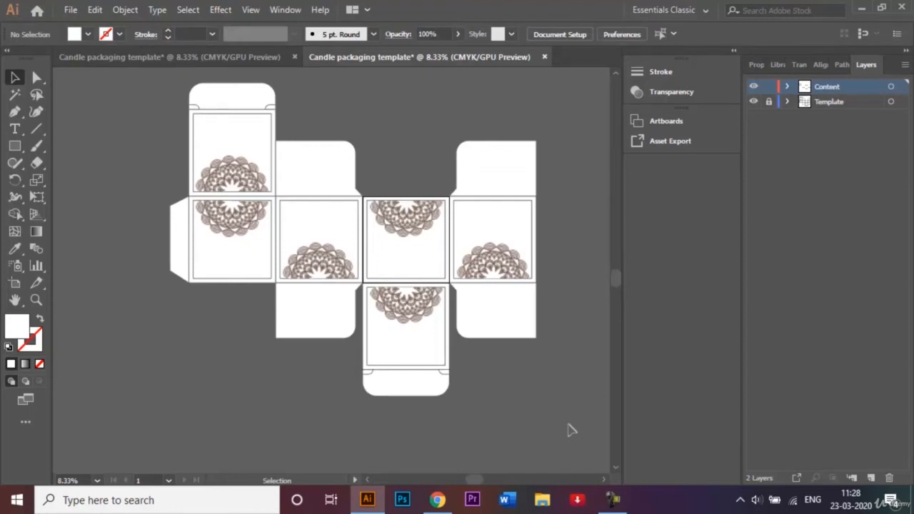
{"action": "key", "text": "ctrl+o"}
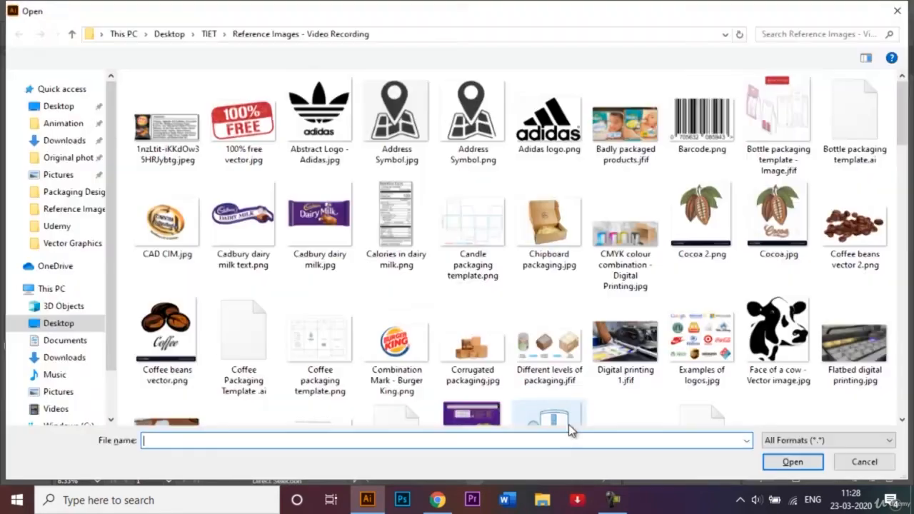
{"action": "left_click", "coordinate": [690, 154]}
{"action": "left_click", "coordinate": [810, 463]}
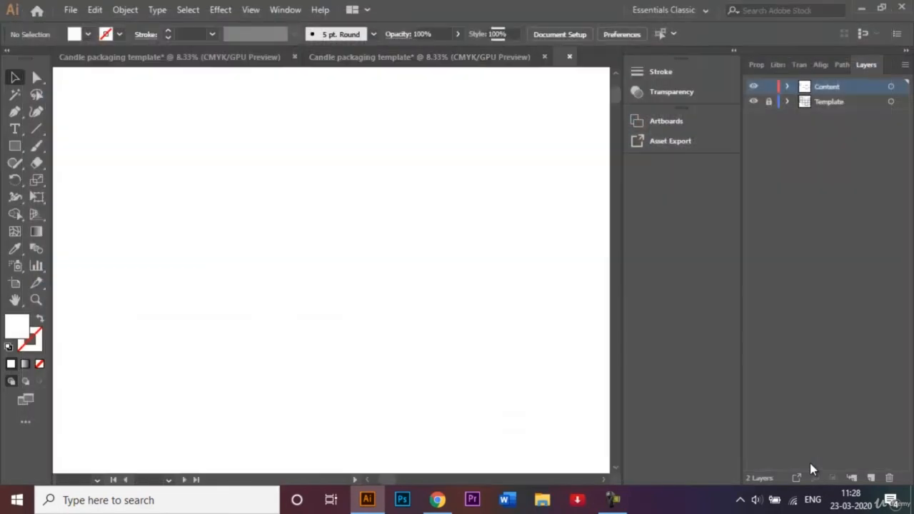
{"action": "left_click_drag", "start_coordinate": [335, 284], "coordinate": [493, 236]}
{"action": "key", "text": "ctrl+plus"}
{"action": "key", "text": "ctrl+plus"}
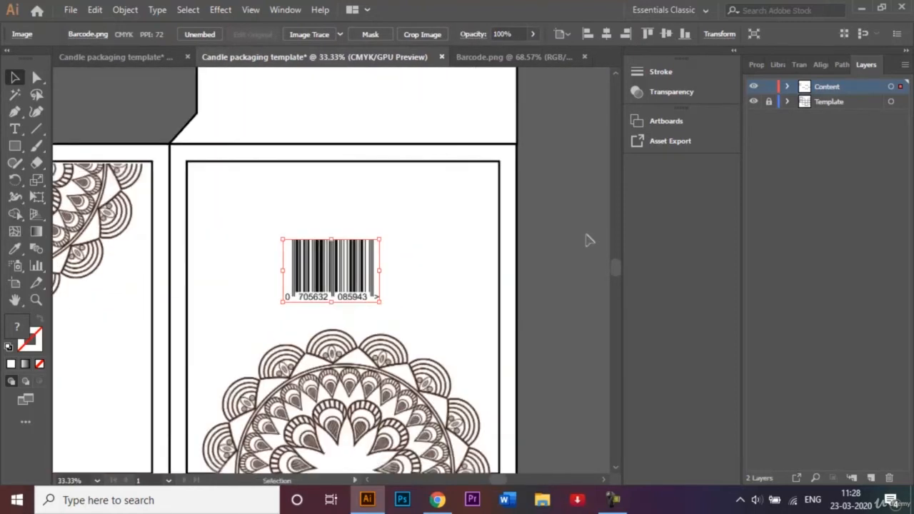
Shrink the barcode slightly, shift it up above the fourth panel's mandala, and close the Barcode.png document
{"action": "left_click_drag", "start_coordinate": [379, 308], "coordinate": [371, 296]}
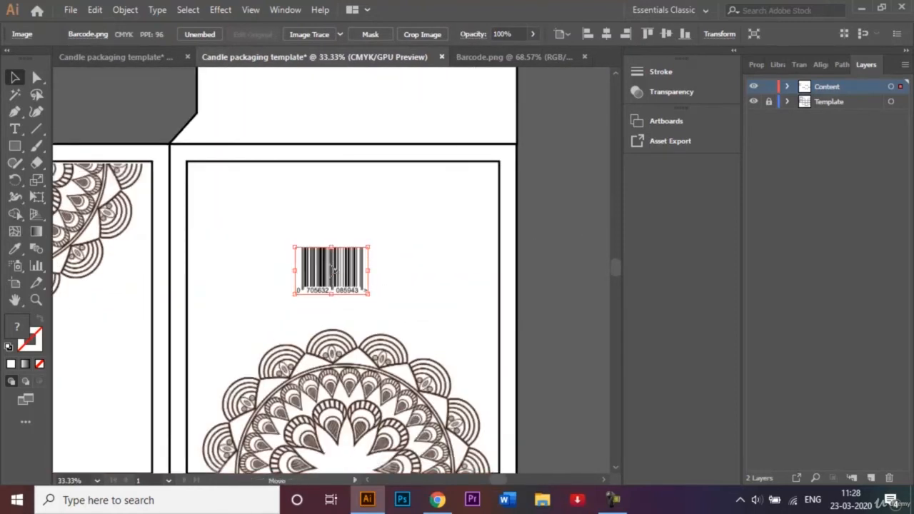
{"action": "mouse_move", "coordinate": [331, 268]}
{"action": "left_mouse_down"}
{"action": "mouse_move", "coordinate": [343, 211]}
{"action": "mouse_move", "coordinate": [344, 257]}
{"action": "left_mouse_up"}
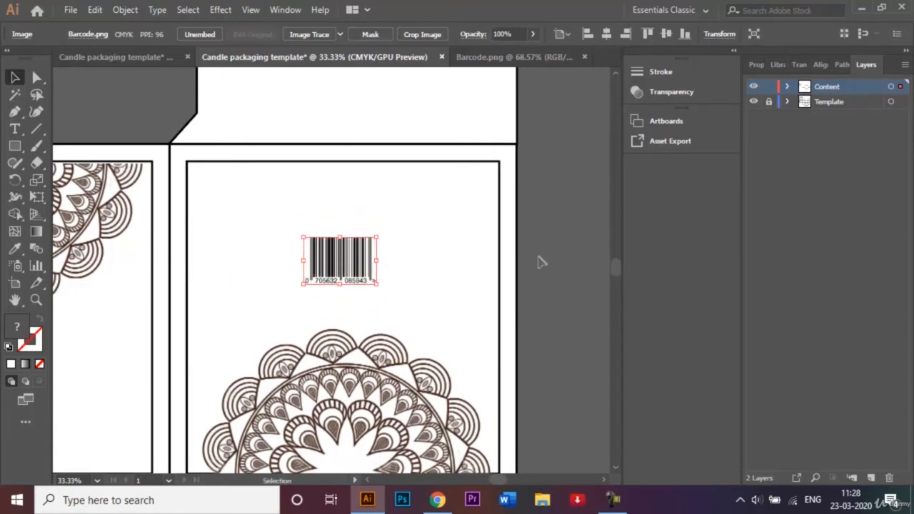
{"action": "left_click", "coordinate": [585, 57]}
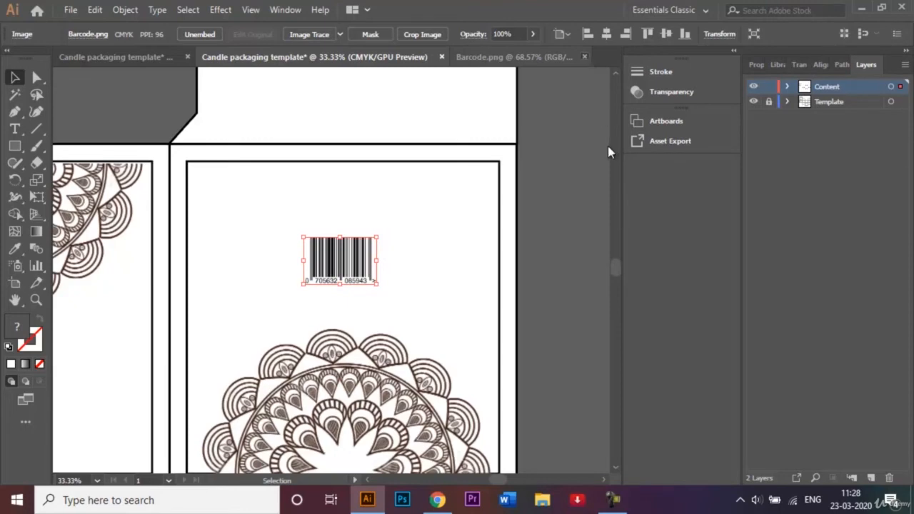
{"action": "key", "text": "o"}
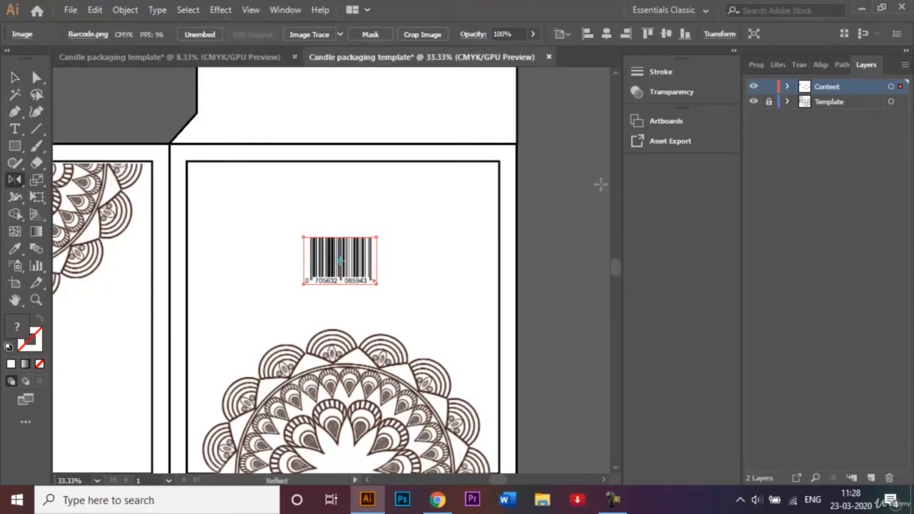
{"action": "left_click", "coordinate": [15, 78]}
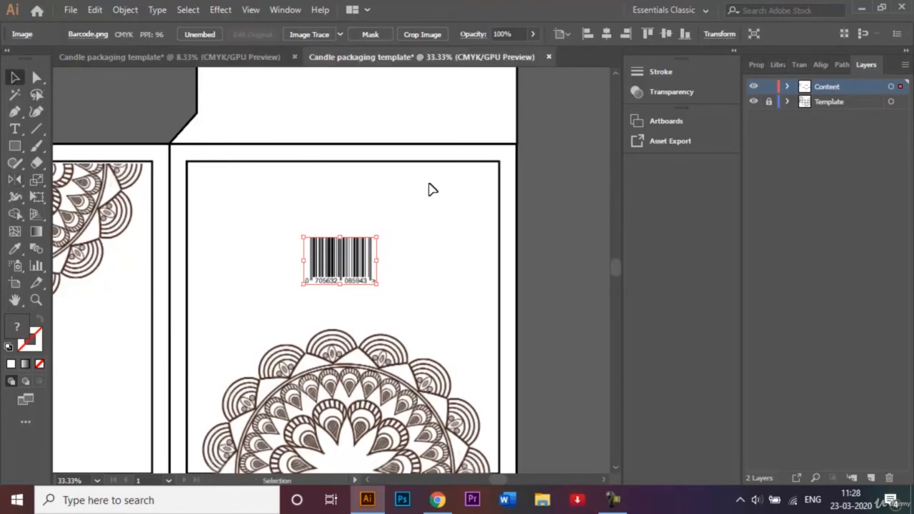
{"action": "left_click", "coordinate": [561, 213]}
Open Throw in dustbin icon.jpg and bring the icon onto the fourth panel of the template near the barcode
{"action": "key", "text": "ctrl+o"}
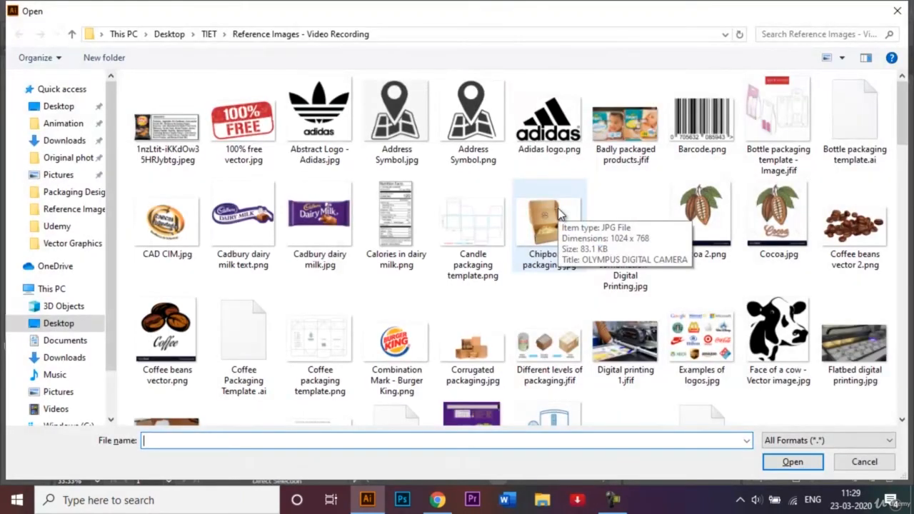
{"action": "type", "text": "Thr"}
{"action": "key", "text": "Down"}
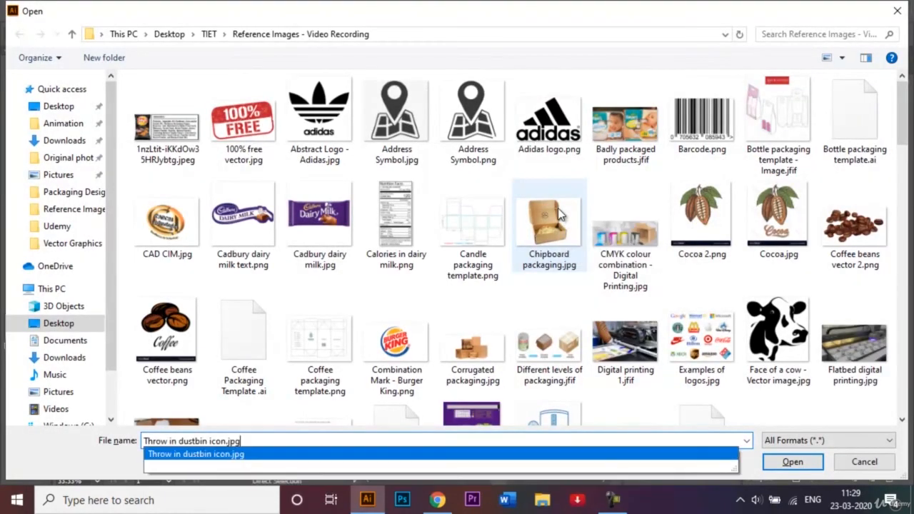
{"action": "key", "text": "Return"}
{"action": "left_click_drag", "start_coordinate": [355, 270], "coordinate": [452, 282]}
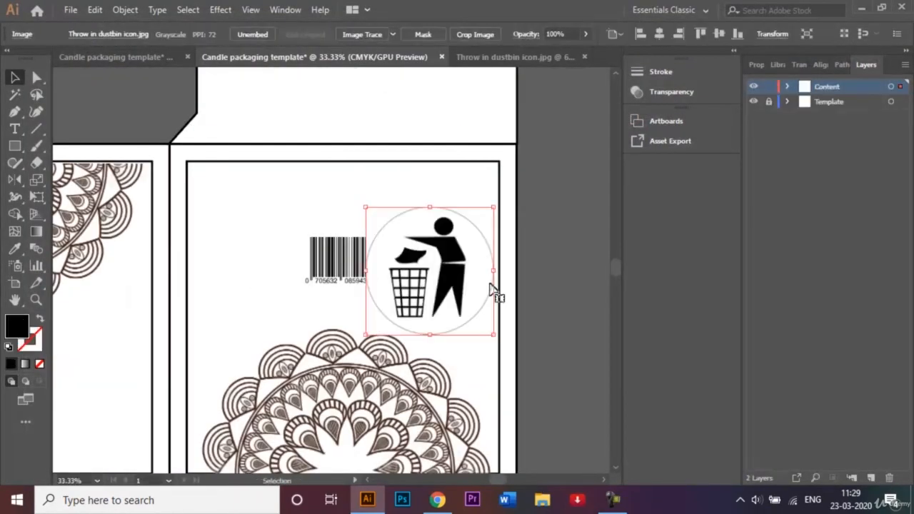
Shrink the dustbin icon to the barcode's height, set it just right of the barcode, and close the icon's source document
{"action": "left_click_drag", "start_coordinate": [493, 336], "coordinate": [385, 262]}
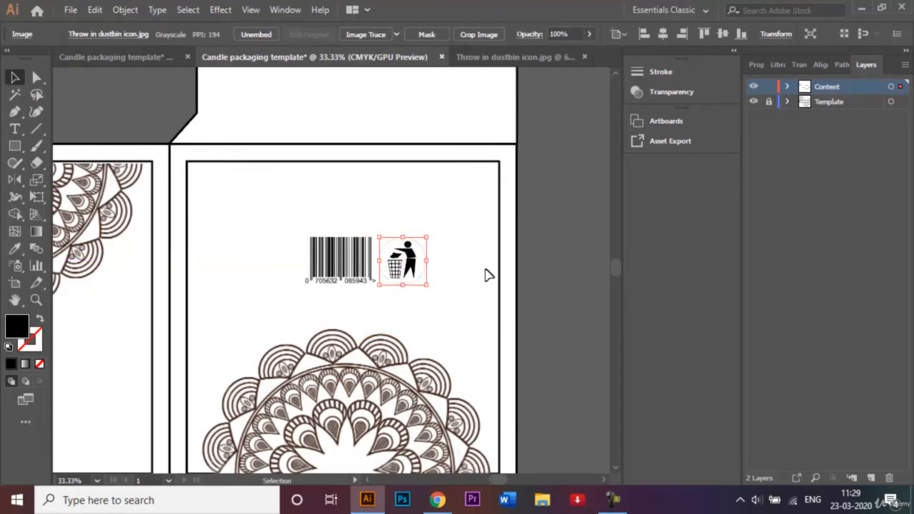
{"action": "left_click", "coordinate": [546, 277]}
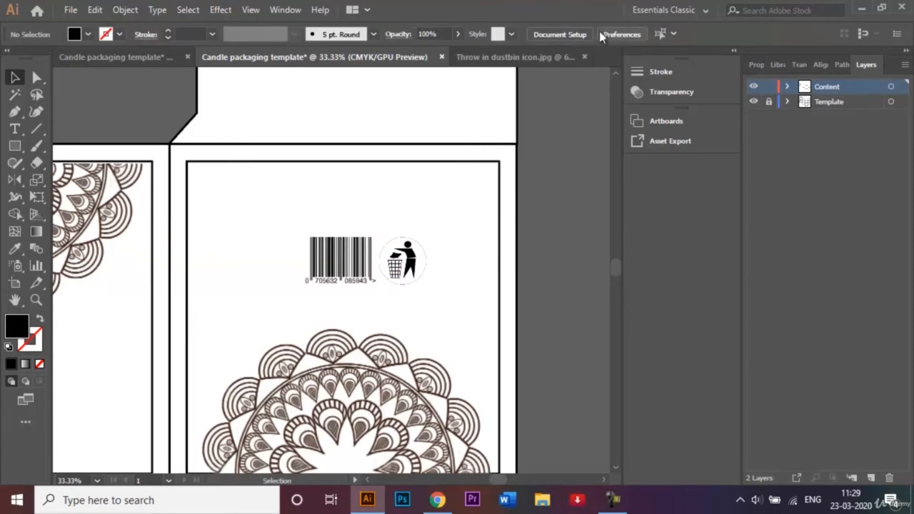
{"action": "left_click", "coordinate": [584, 57]}
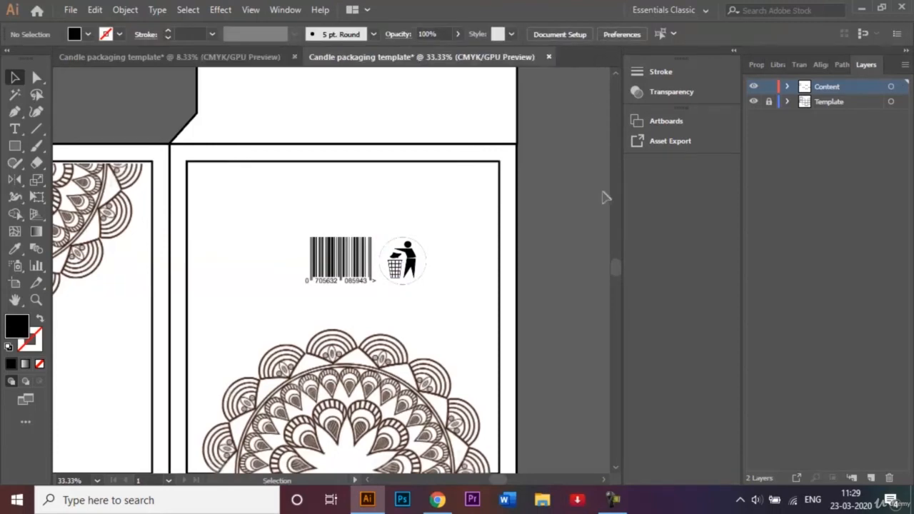
Open Warning label - Candle.jpg and place the round label below the mandala on the lowest square panel of the template
{"action": "key", "text": "ctrl+minus"}
{"action": "key", "text": "ctrl+minus"}
{"action": "key", "text": "ctrl+minus"}
{"action": "key", "text": "ctrl+minus"}
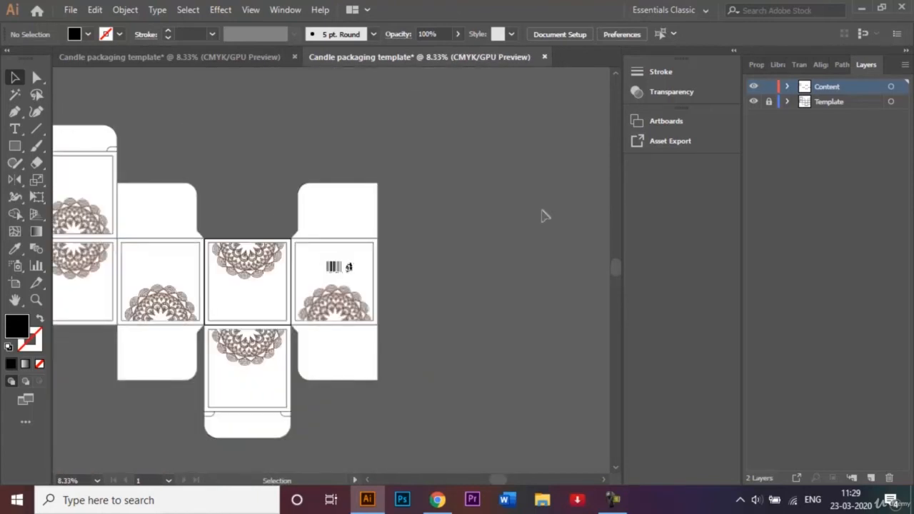
{"action": "key", "text": "ctrl+o"}
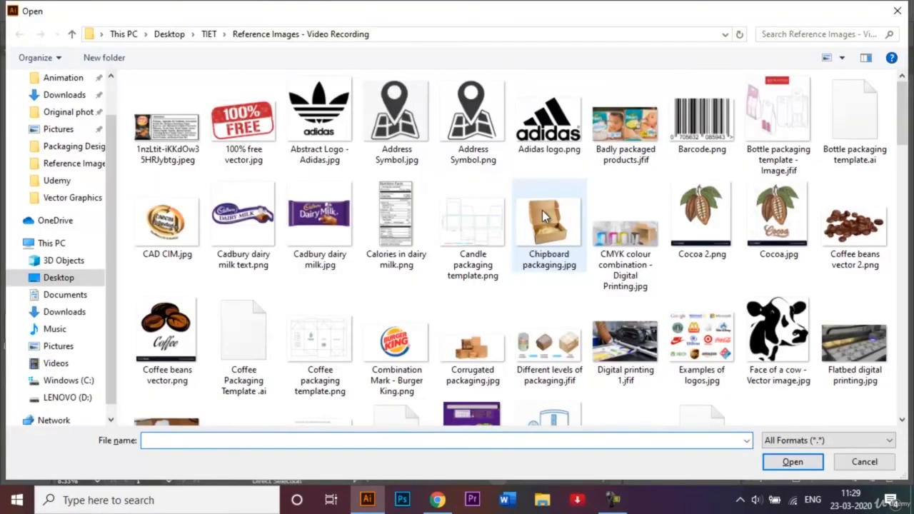
{"action": "type", "text": "Wa"}
{"action": "key", "text": "Down"}
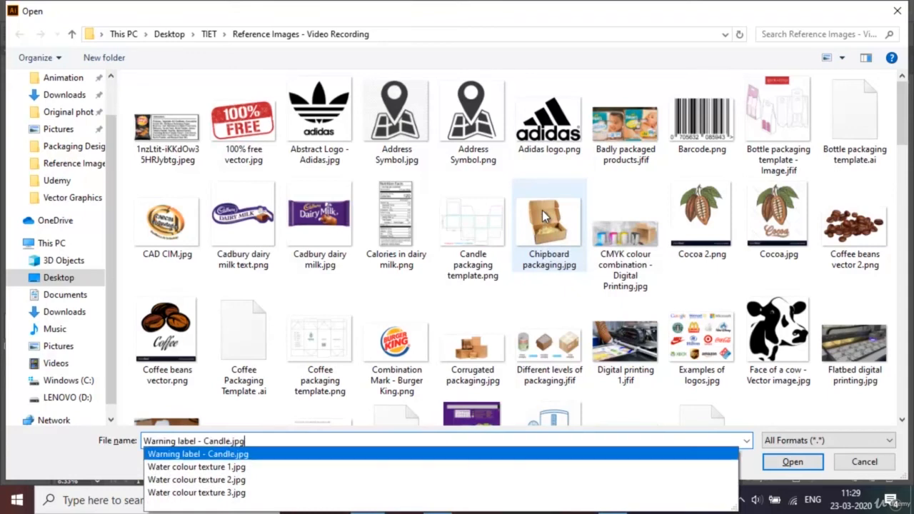
{"action": "key", "text": "Return"}
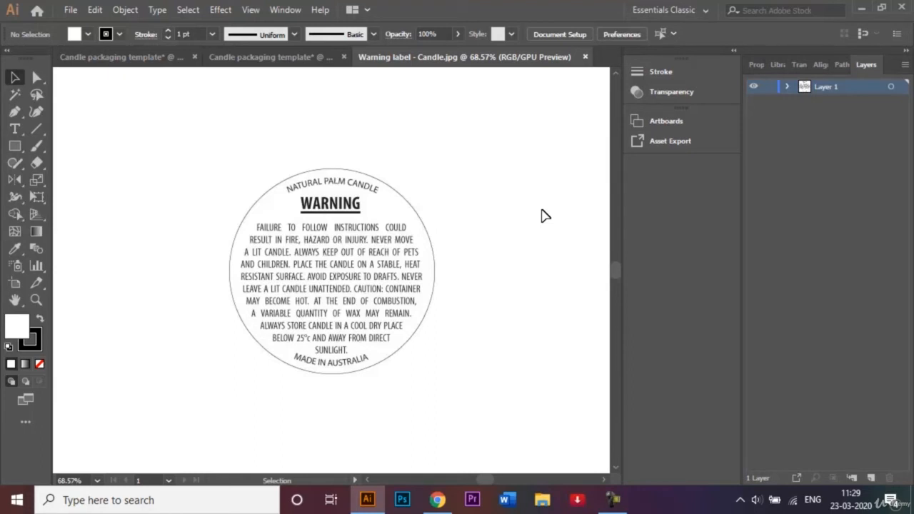
{"action": "left_click", "coordinate": [404, 262]}
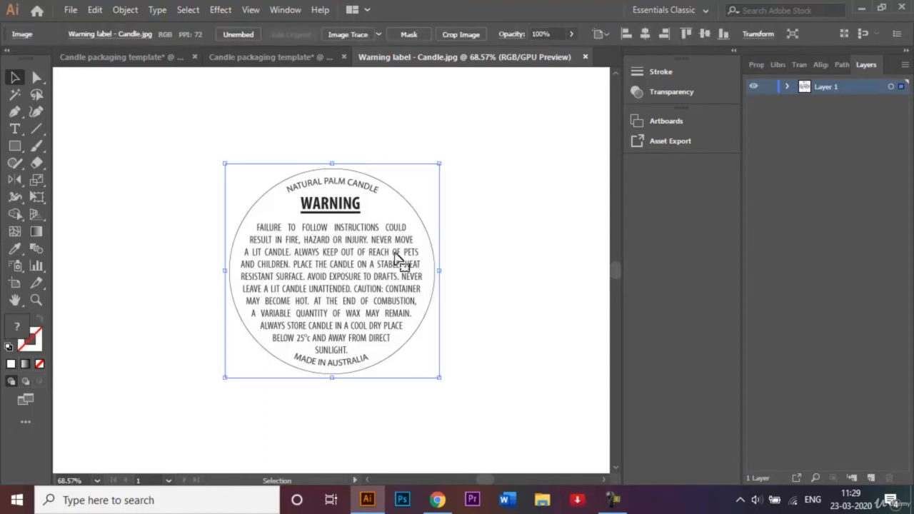
{"action": "left_click_drag", "start_coordinate": [341, 260], "coordinate": [260, 388]}
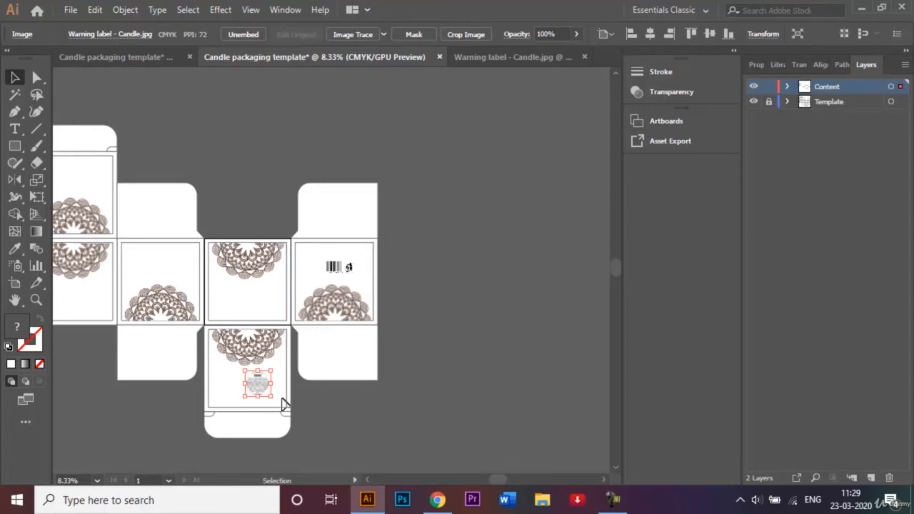
Centre the round warning label below the mandala on the lowest square panel, enlarge it proportionally, and nudge it down clear of the mandala
{"action": "key", "text": "ctrl+plus"}
{"action": "key", "text": "ctrl+plus"}
{"action": "key", "text": "ctrl+plus"}
{"action": "key", "text": "ctrl+plus"}
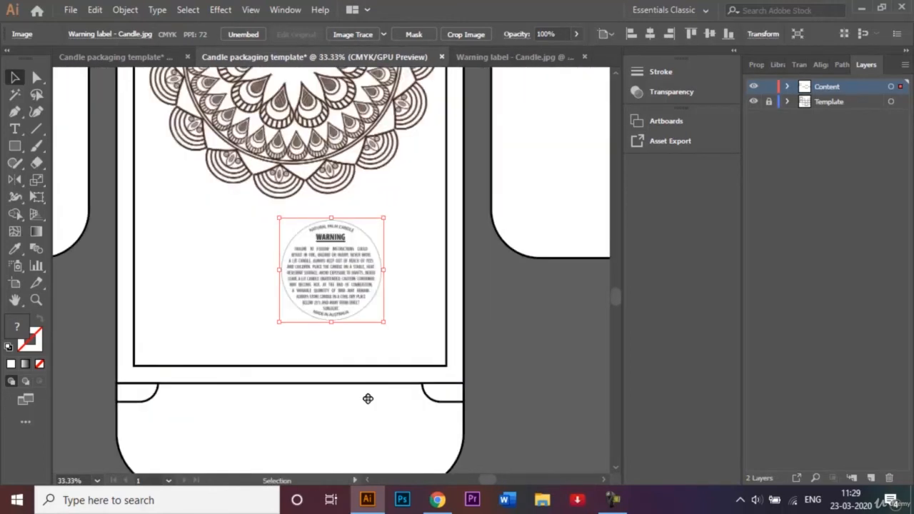
{"action": "left_click_drag", "start_coordinate": [333, 276], "coordinate": [318, 229]}
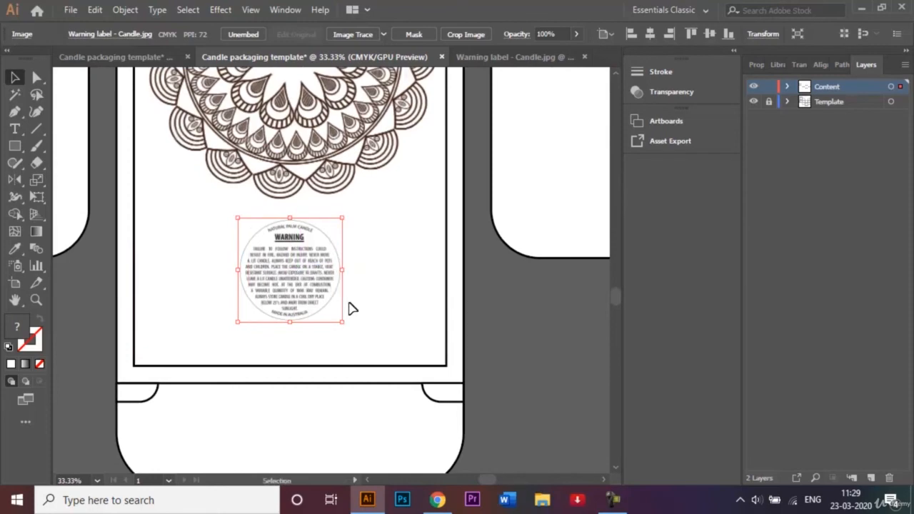
{"action": "left_click_drag", "start_coordinate": [340, 322], "coordinate": [373, 349]}
{"action": "key", "text": "shift+Down"}
{"action": "key", "text": "shift+Down"}
{"action": "key", "text": "shift+Down"}
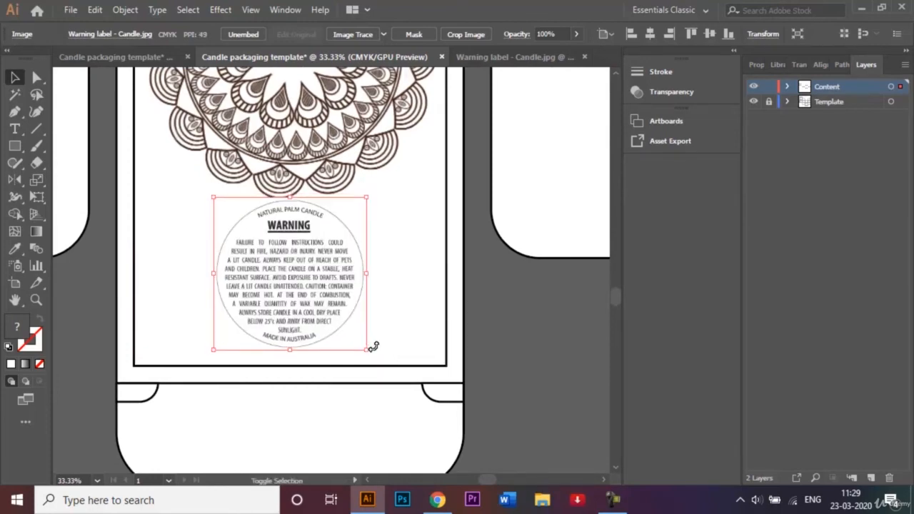
{"action": "key", "text": "shift+Down"}
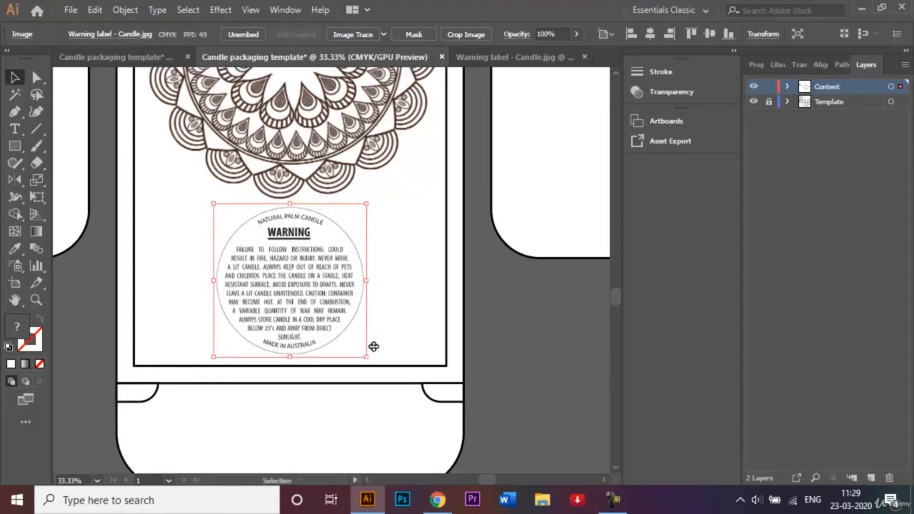
{"action": "left_click", "coordinate": [545, 348]}
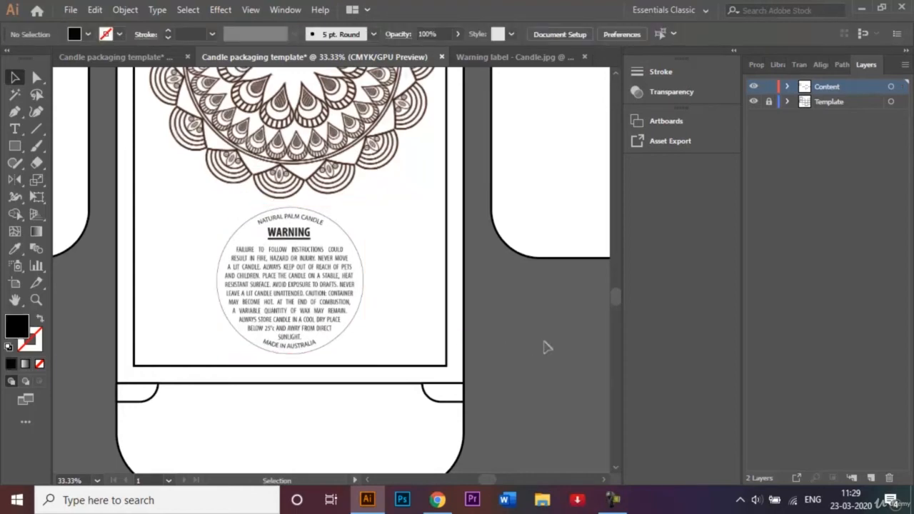
Close the Warning label - Candle.jpg document
{"action": "key", "text": "ctrl+minus"}
{"action": "key", "text": "ctrl+minus"}
{"action": "key", "text": "ctrl+minus"}
{"action": "key", "text": "ctrl+minus"}
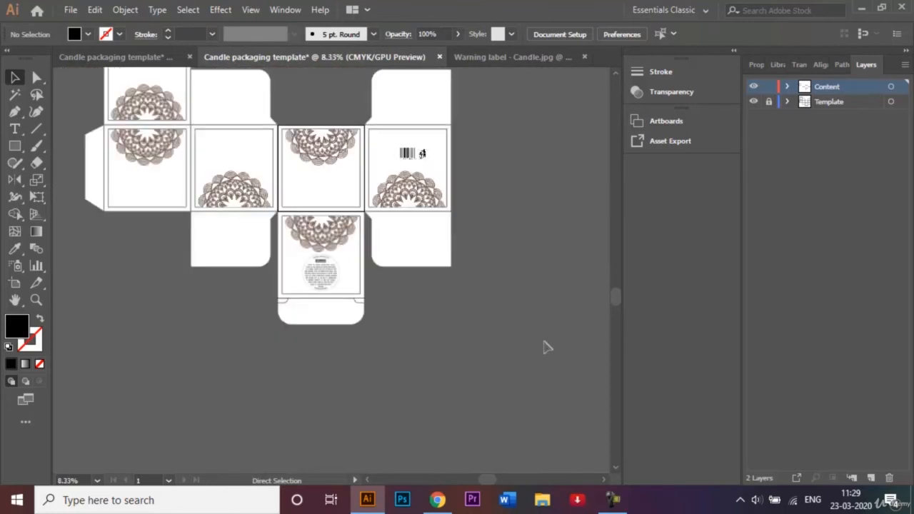
{"action": "left_click", "coordinate": [616, 75]}
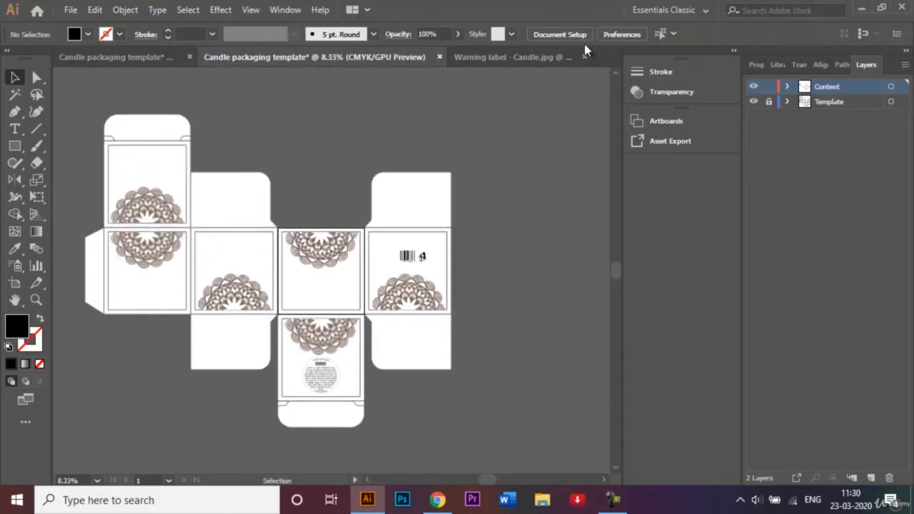
{"action": "left_click", "coordinate": [584, 56]}
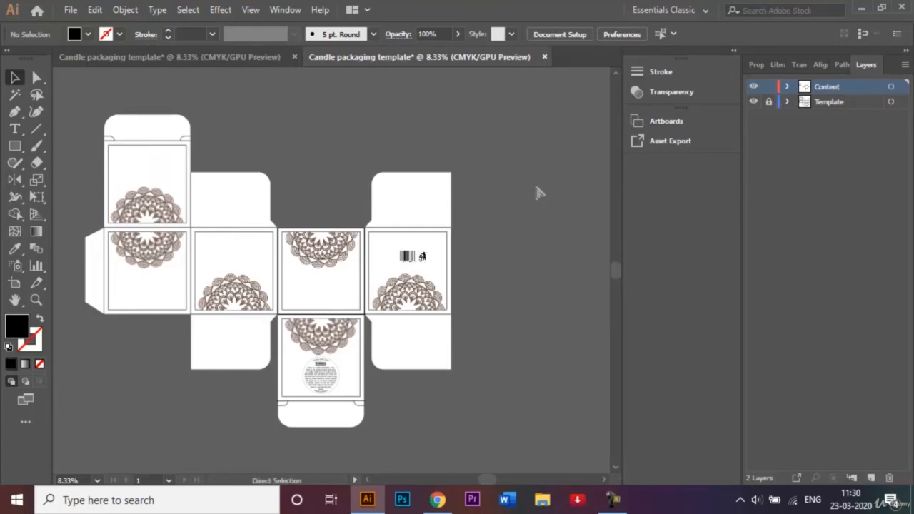
Open Ingredients used to make candle.jpg and place the round ingredients label above the mandala on the second panel of the template
{"action": "key", "text": "ctrl+o"}
{"action": "type", "text": "In"}
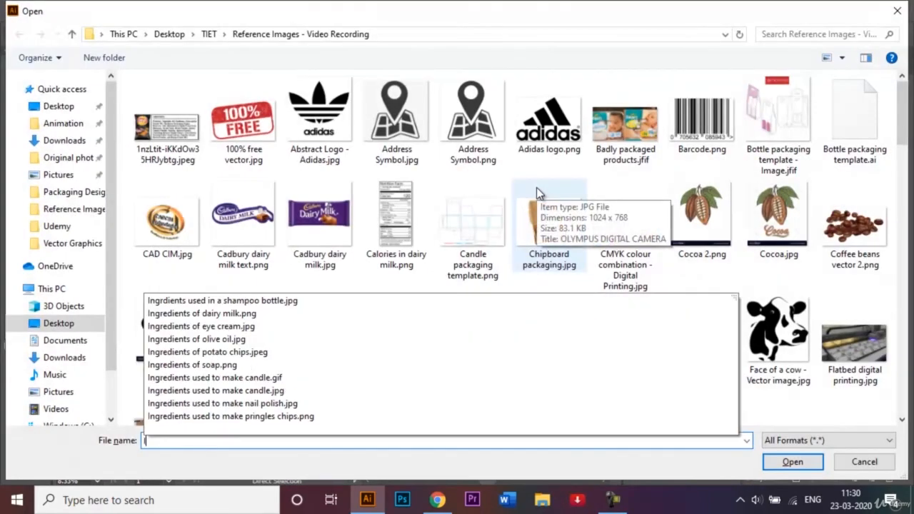
{"action": "left_click", "coordinate": [272, 392]}
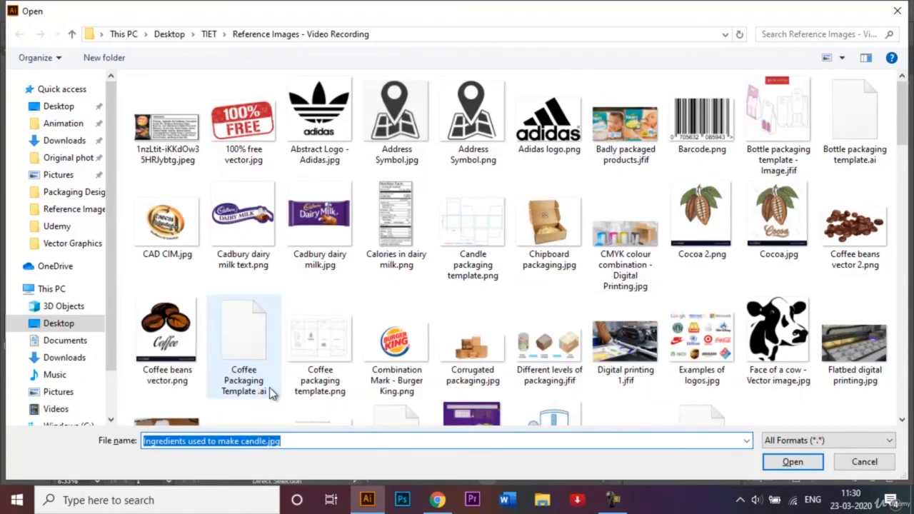
{"action": "key", "text": "Return"}
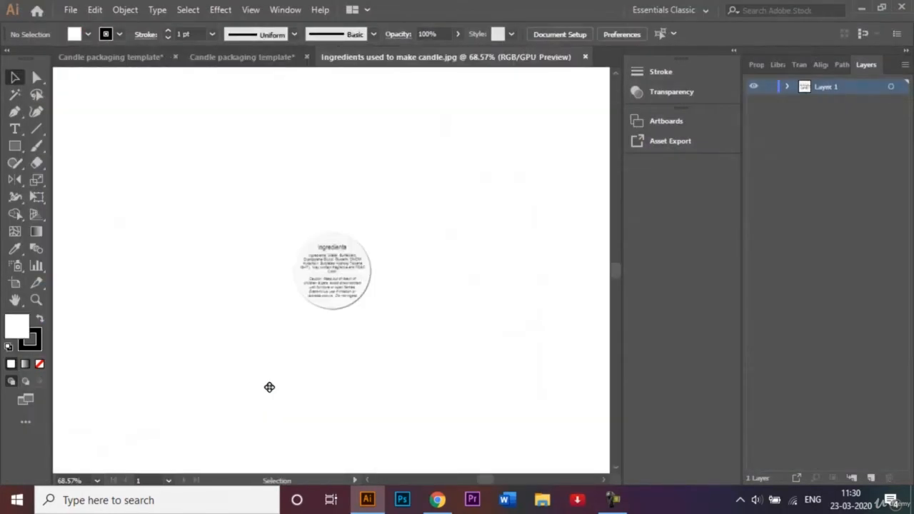
{"action": "left_click_drag", "start_coordinate": [337, 270], "coordinate": [232, 259]}
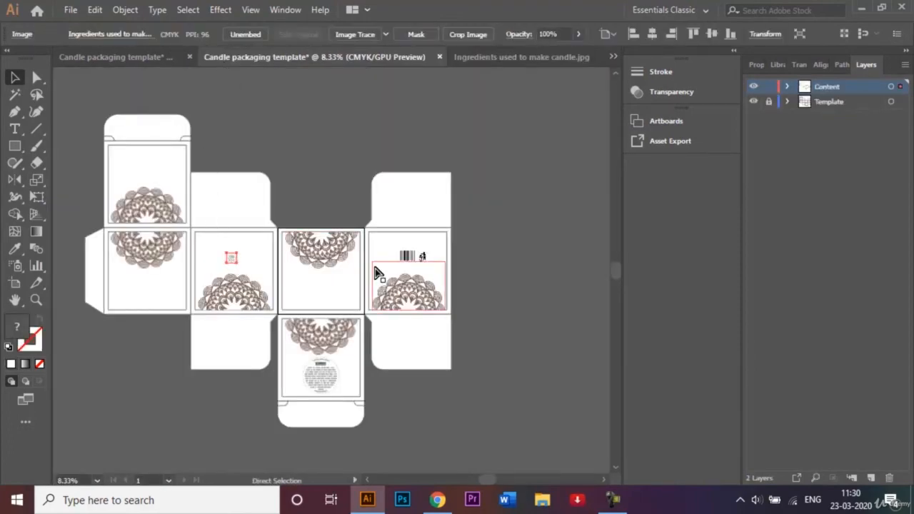
Enlarge the ingredients label proportionally from its centre until it reaches the top of the second panel's mandala
{"action": "key", "text": "ctrl+equal"}
{"action": "key", "text": "ctrl+equal"}
{"action": "key", "text": "ctrl+equal"}
{"action": "key", "text": "ctrl+equal"}
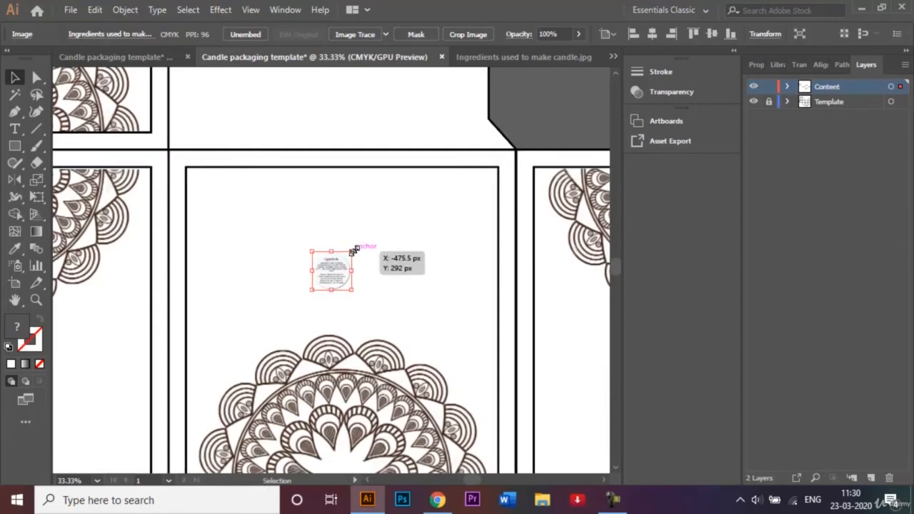
{"action": "left_click_drag", "start_coordinate": [353, 249], "coordinate": [417, 195]}
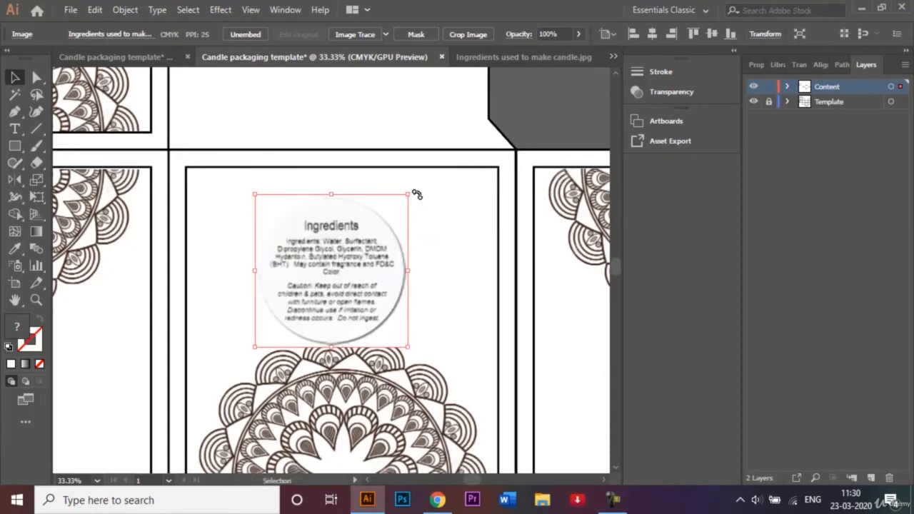
Shift the ingredients label up and slightly right to sit centred above the mandala, and enlarge it a little more
{"action": "key", "text": "shift+Up"}
{"action": "key", "text": "shift+Up"}
{"action": "key", "text": "shift+Up"}
{"action": "key", "text": "shift+Up"}
{"action": "key", "text": "shift+Up"}
{"action": "key", "text": "shift+Up"}
{"action": "key", "text": "shift+Right"}
{"action": "key", "text": "shift+Right"}
{"action": "key", "text": "shift+Right"}
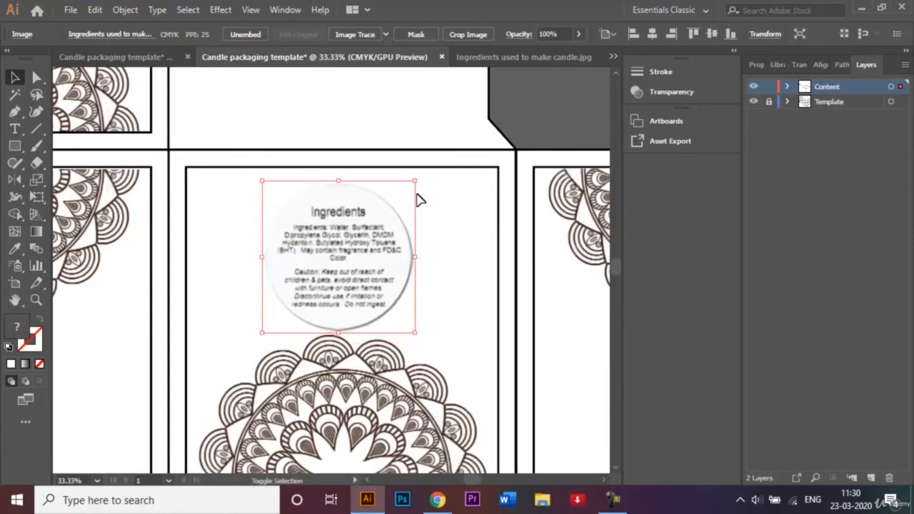
{"action": "key", "text": "shift+Right"}
{"action": "key", "text": "shift+Right"}
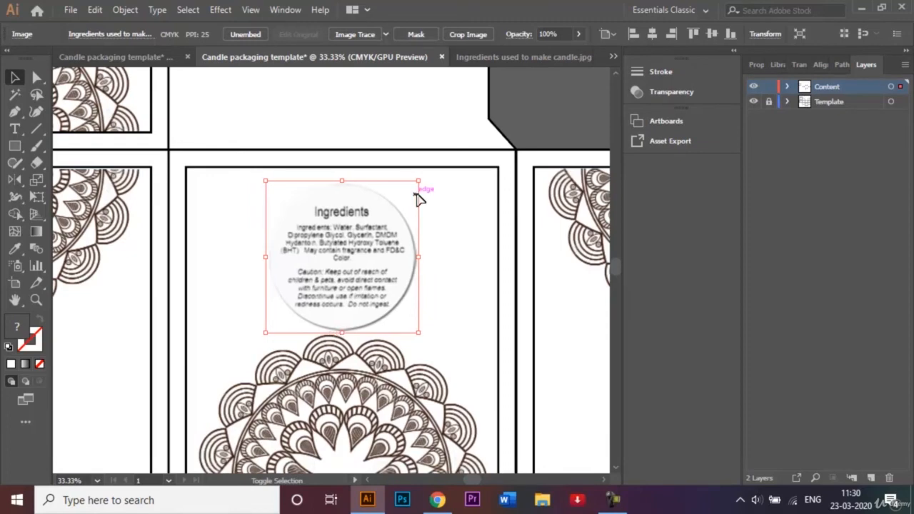
{"action": "key", "text": "shift+Left"}
{"action": "key", "text": "shift+Left"}
{"action": "key", "text": "shift+Left"}
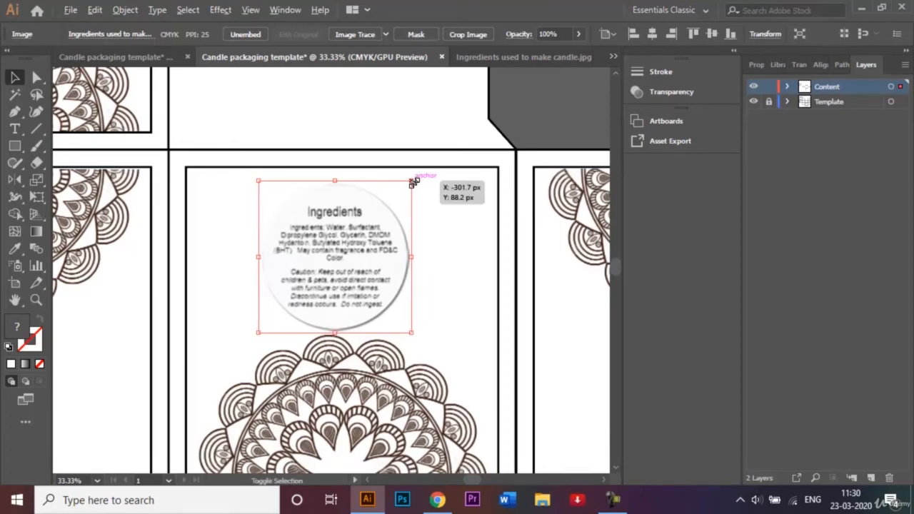
{"action": "left_click_drag", "start_coordinate": [414, 182], "coordinate": [425, 177]}
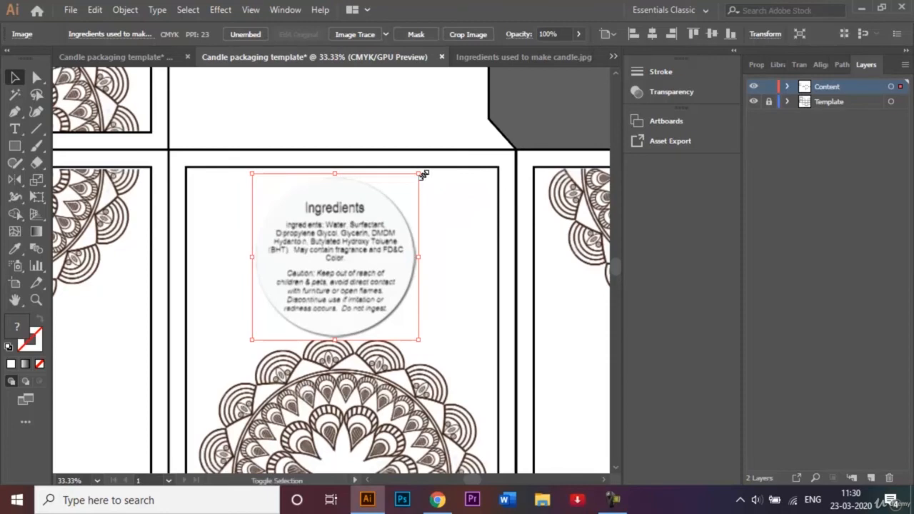
{"action": "left_click", "coordinate": [582, 86]}
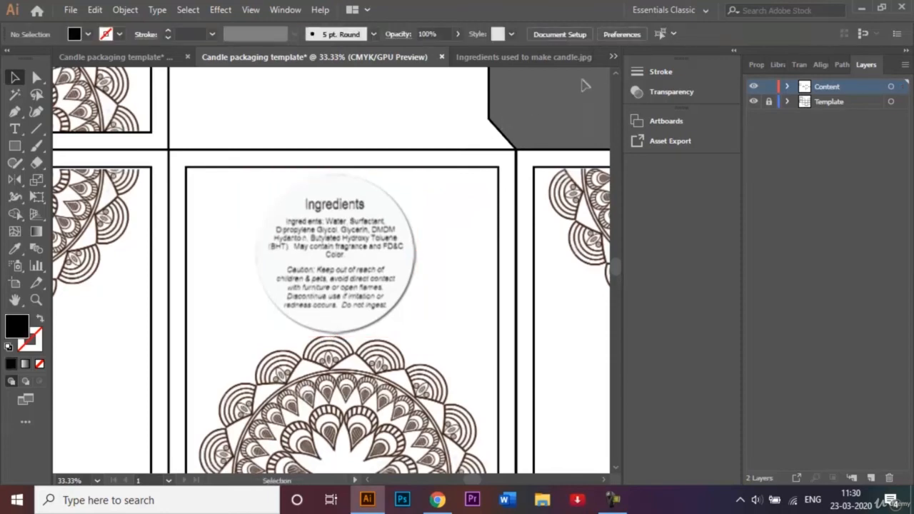
Close the Ingredients used to make candle.jpg document and switch to the finished candle packaging example for comparison
{"action": "left_click", "coordinate": [580, 56]}
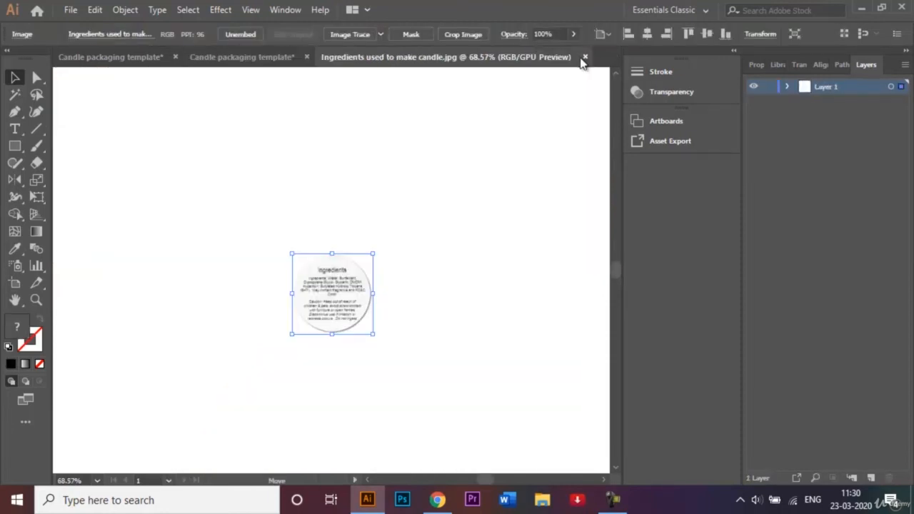
{"action": "left_click", "coordinate": [586, 57]}
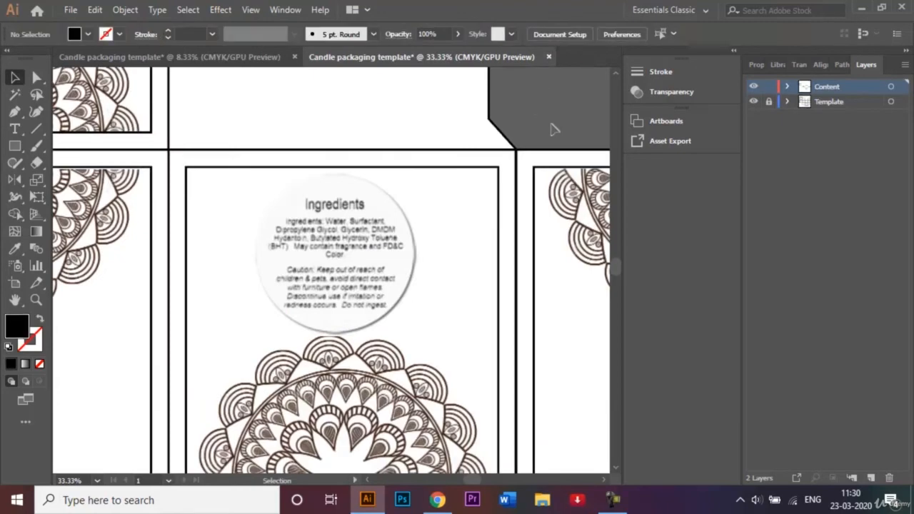
{"action": "key", "text": "ctrl+0"}
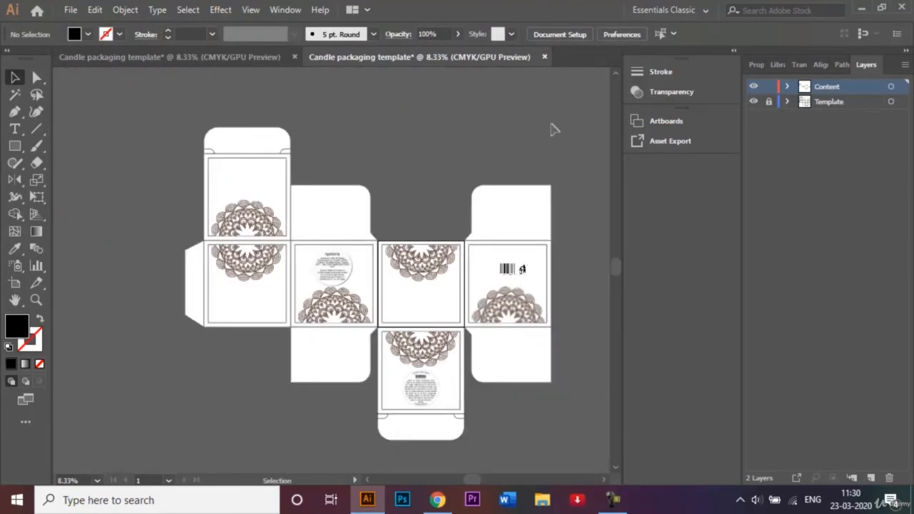
{"action": "left_click", "coordinate": [230, 58]}
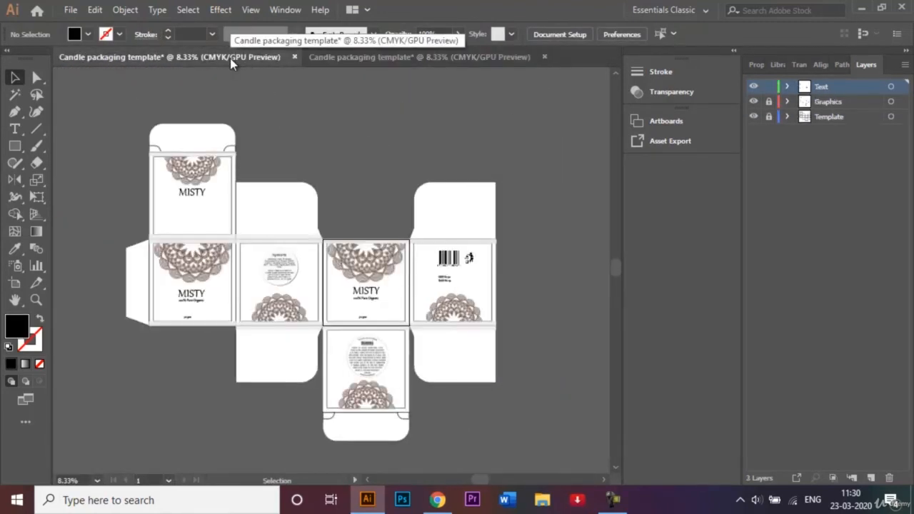
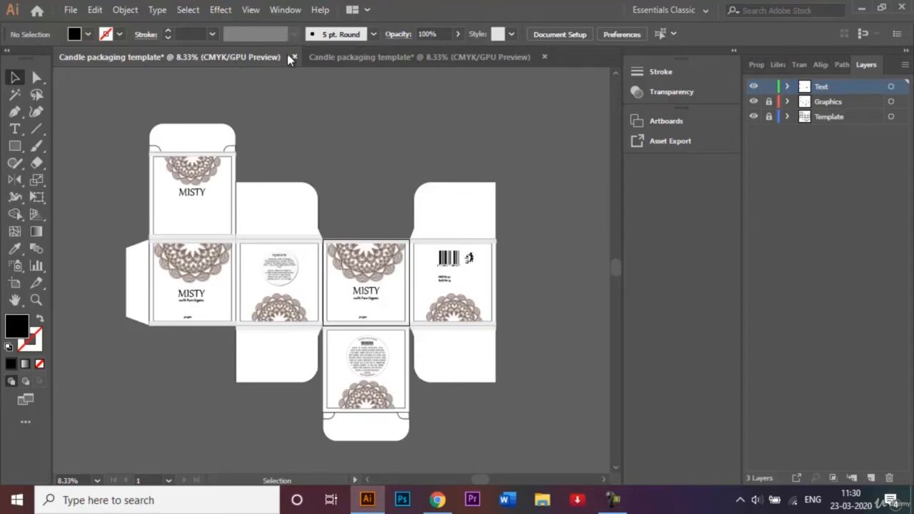
Switch to the working candle template, lock its Content layer and add a new layer named Text above it
{"action": "left_click", "coordinate": [436, 57]}
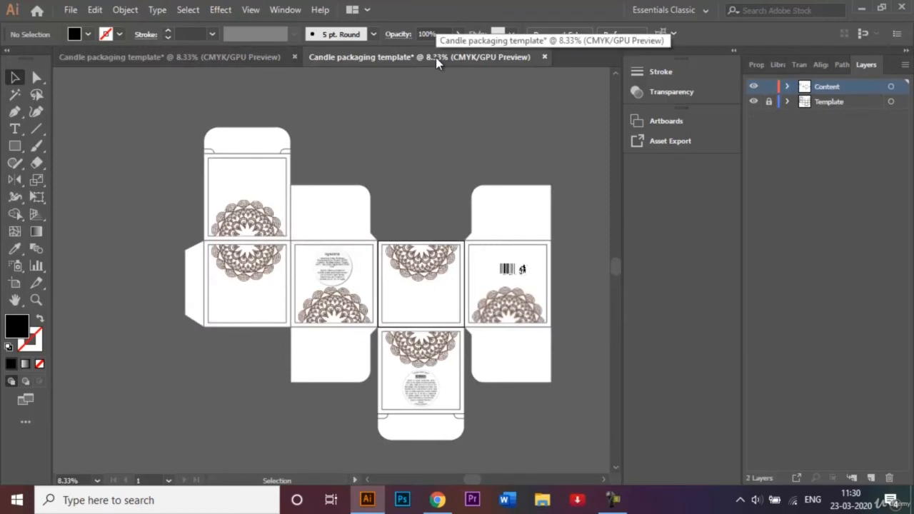
{"action": "left_click", "coordinate": [768, 86]}
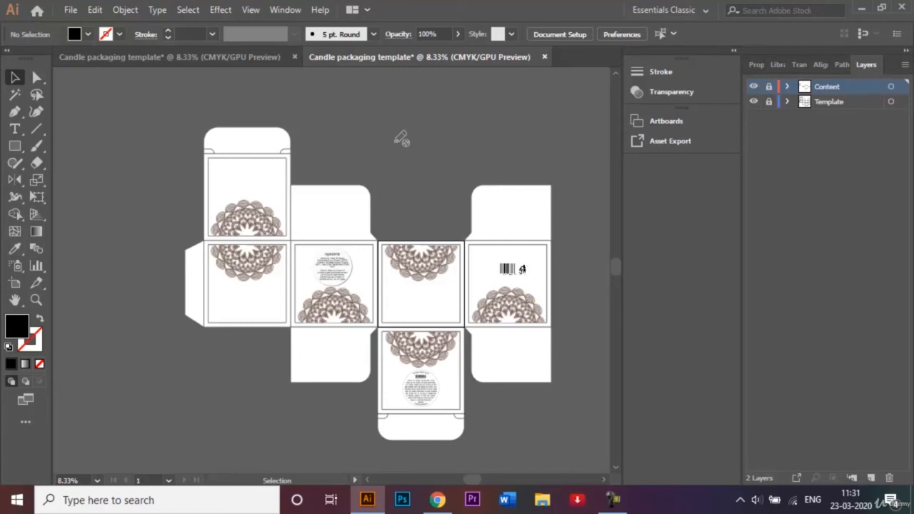
{"action": "left_click", "coordinate": [872, 477]}
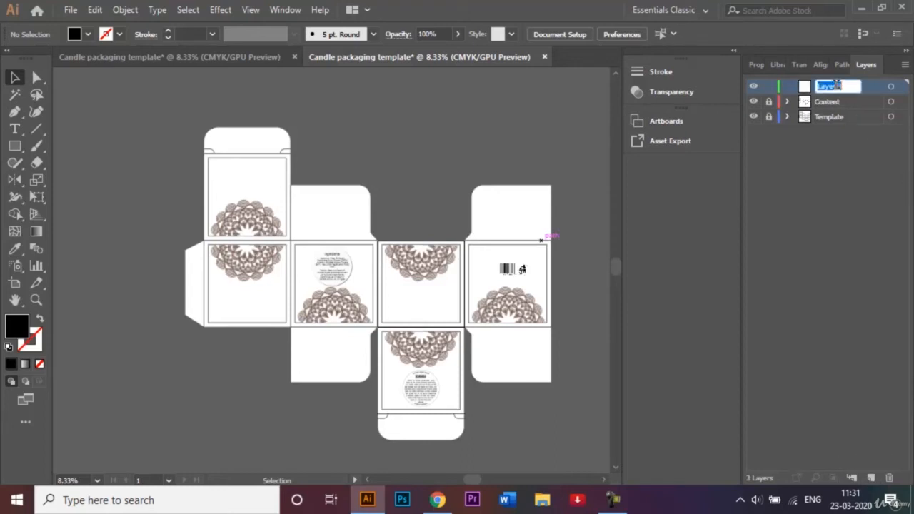
{"action": "double_click", "coordinate": [837, 86]}
{"action": "type", "text": "Tex"}
Add the text "MISTY" below the mandala on the third panel of the template
{"action": "key", "text": "ctrl+plus"}
{"action": "key", "text": "ctrl+plus"}
{"action": "key", "text": "ctrl+plus"}
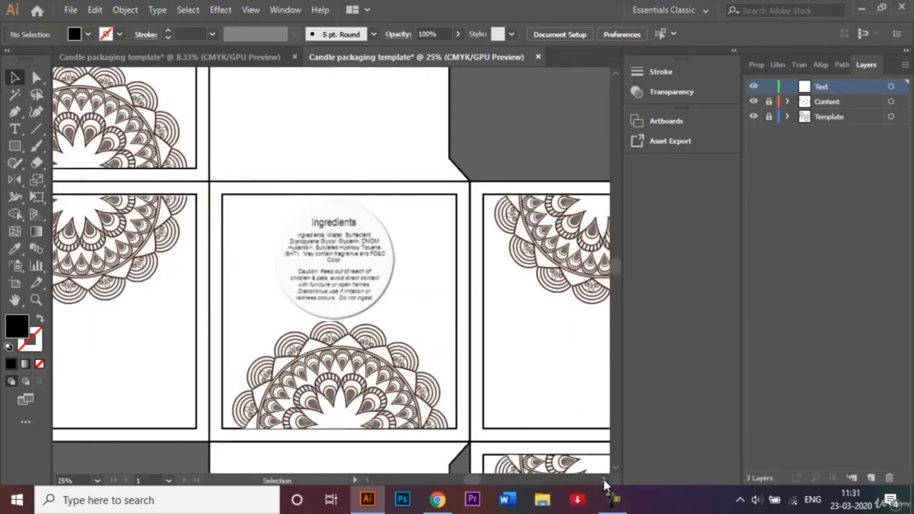
{"action": "scroll", "coordinate": [604, 482], "scroll_direction": "right", "scroll_amount": 5}
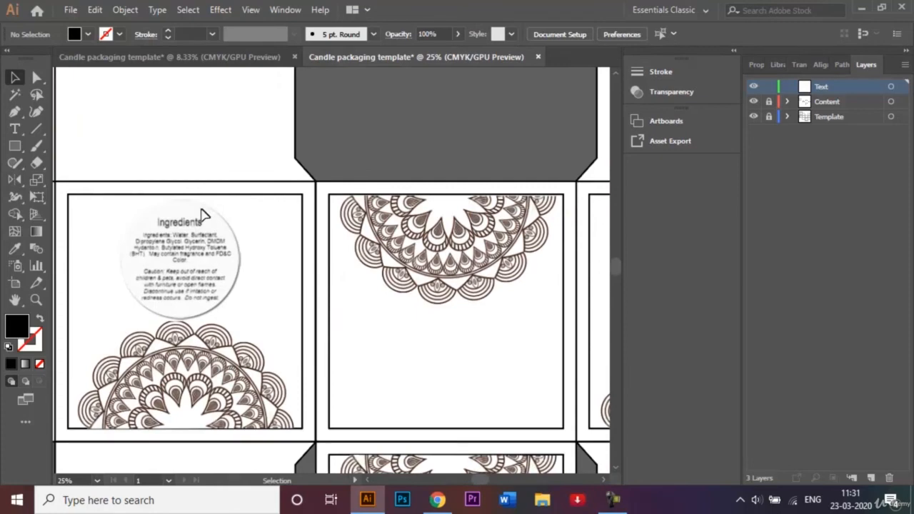
{"action": "left_click", "coordinate": [14, 133]}
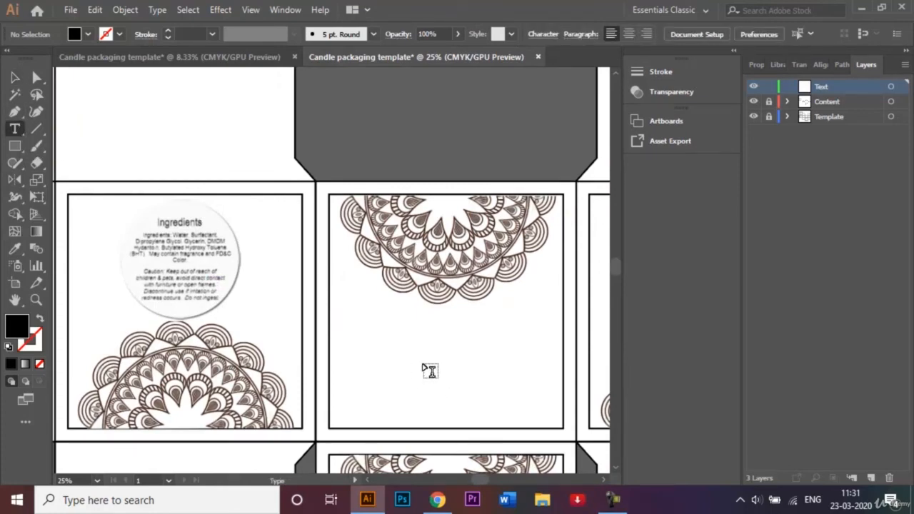
{"action": "left_click", "coordinate": [423, 364]}
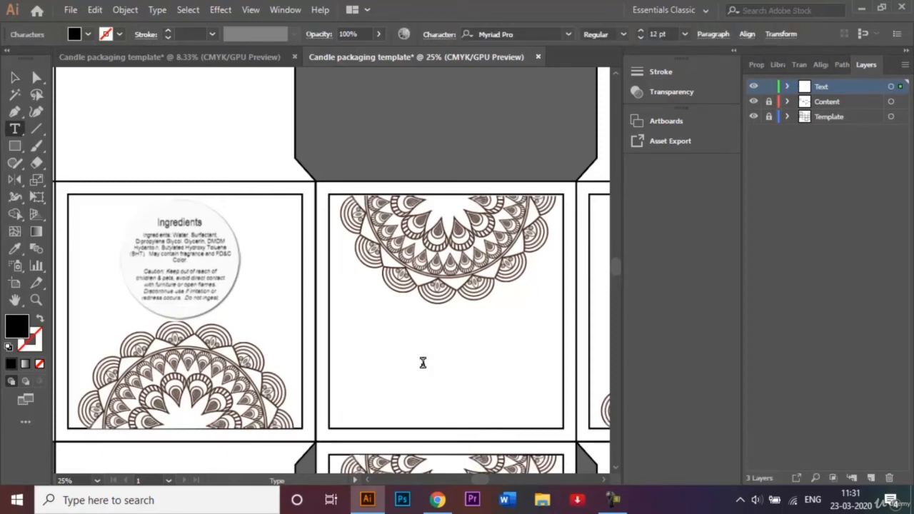
{"action": "left_click", "coordinate": [422, 363]}
{"action": "left_click", "coordinate": [11, 82]}
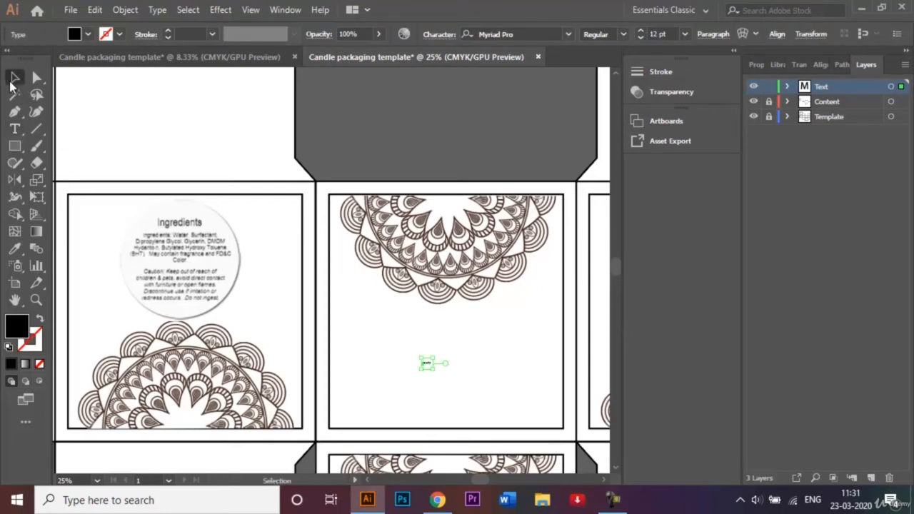
Set the font size of the MISTY text to 150 pt
{"action": "left_click", "coordinate": [685, 34]}
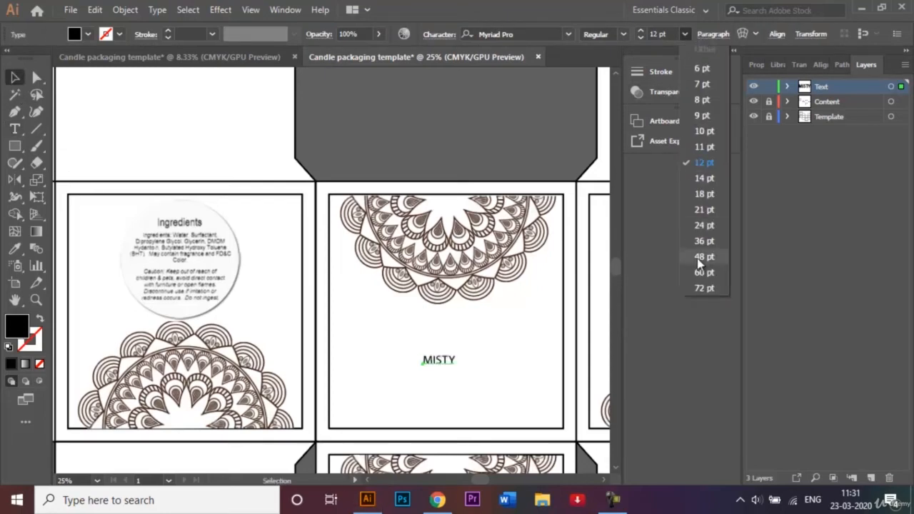
{"action": "left_click", "coordinate": [704, 288]}
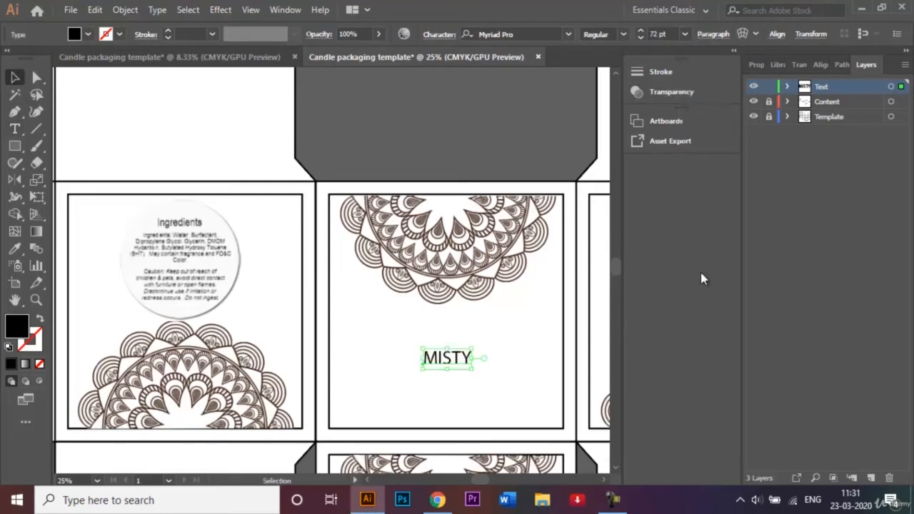
{"action": "left_click", "coordinate": [652, 33]}
{"action": "key", "text": "BackSpace"}
{"action": "type", "text": "1"}
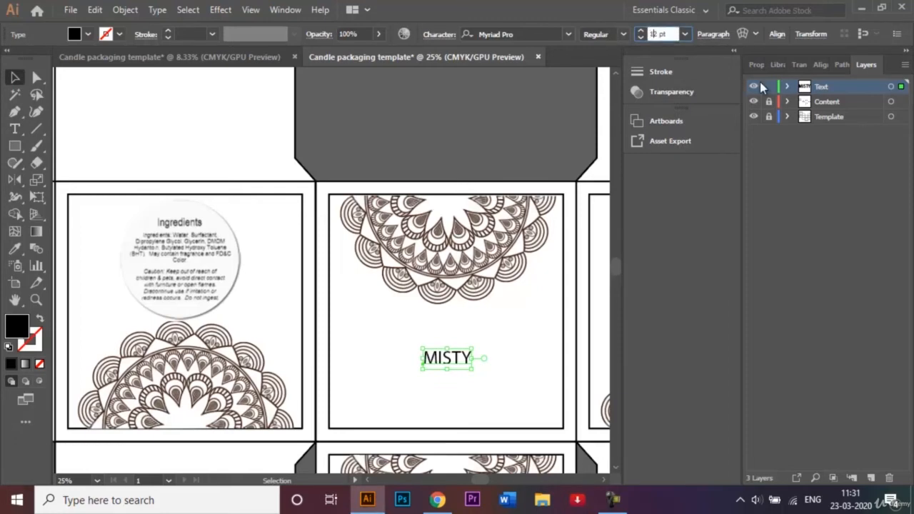
{"action": "type", "text": "5"}
{"action": "key", "text": "Delete"}
{"action": "type", "text": "0"}
{"action": "key", "text": "Return"}
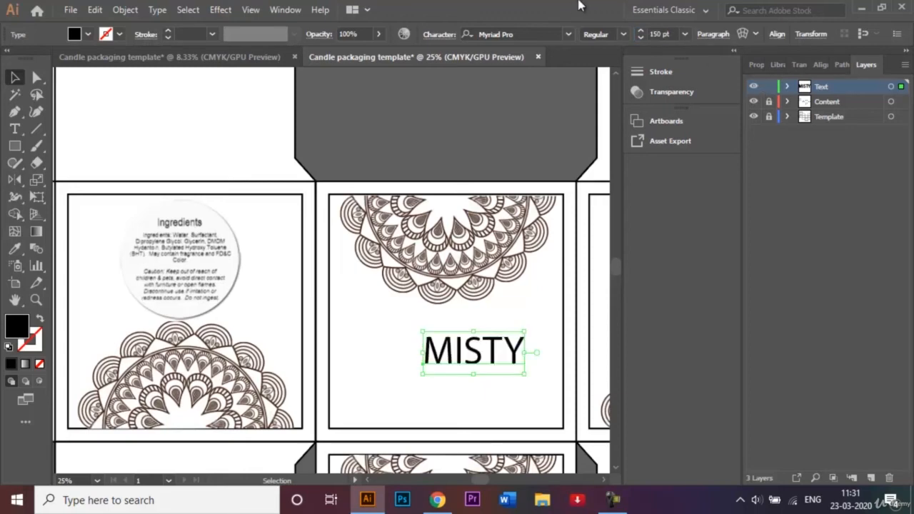
Change the MISTY text's font to Gabriola and centre it just below the third panel's mandala
{"action": "left_click", "coordinate": [568, 35]}
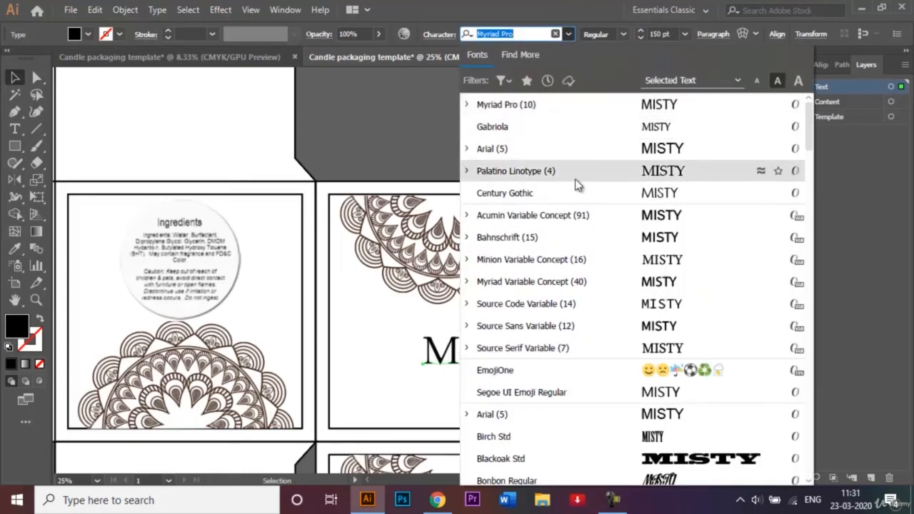
{"action": "left_click", "coordinate": [543, 133]}
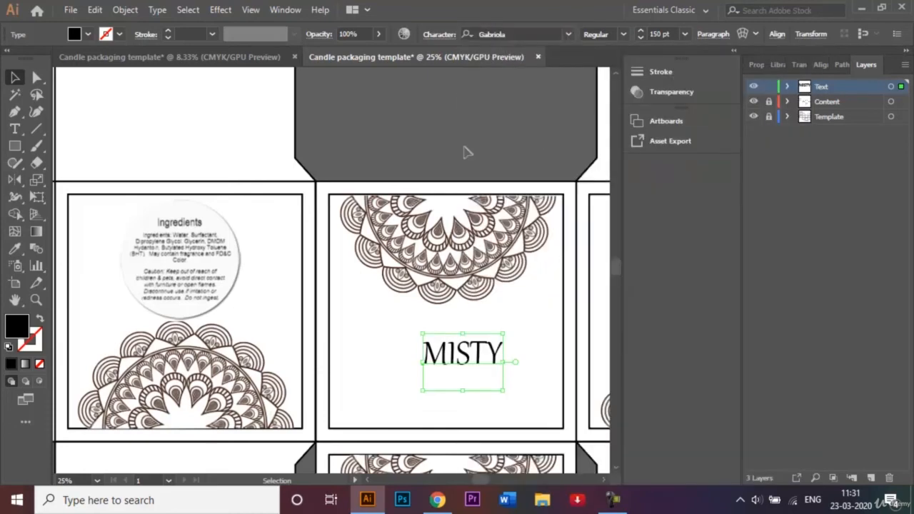
{"action": "left_click_drag", "start_coordinate": [460, 355], "coordinate": [443, 338]}
Copy the MISTY text below the first panel's mandala and onto the upper part of the lid panel above it
{"action": "key", "text": "ctrl+minus"}
{"action": "key", "text": "ctrl+minus"}
{"action": "key", "text": "ctrl+minus"}
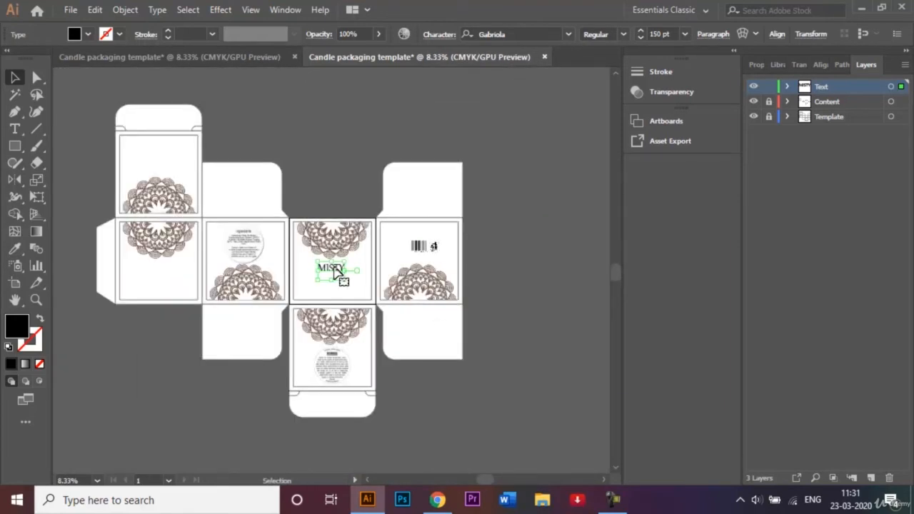
{"action": "left_click_drag", "start_coordinate": [335, 271], "coordinate": [160, 271]}
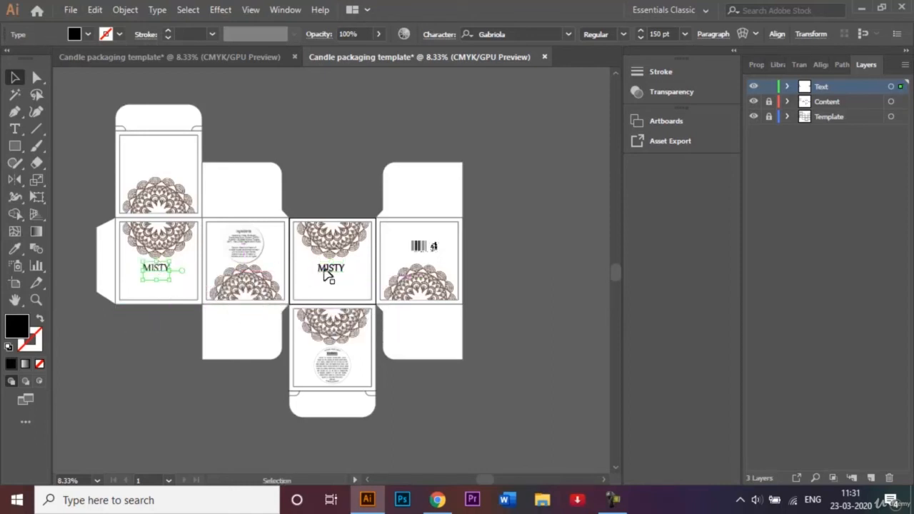
{"action": "left_click_drag", "start_coordinate": [327, 273], "coordinate": [158, 153]}
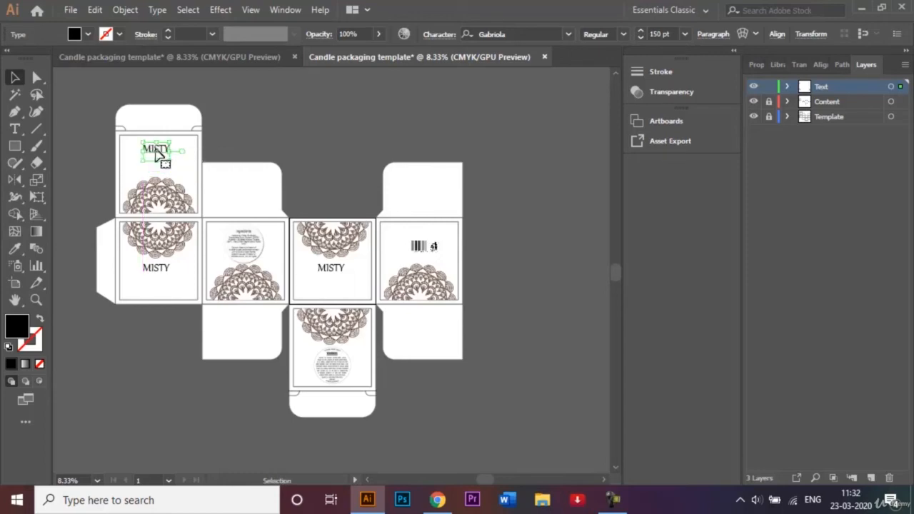
{"action": "left_click", "coordinate": [300, 147]}
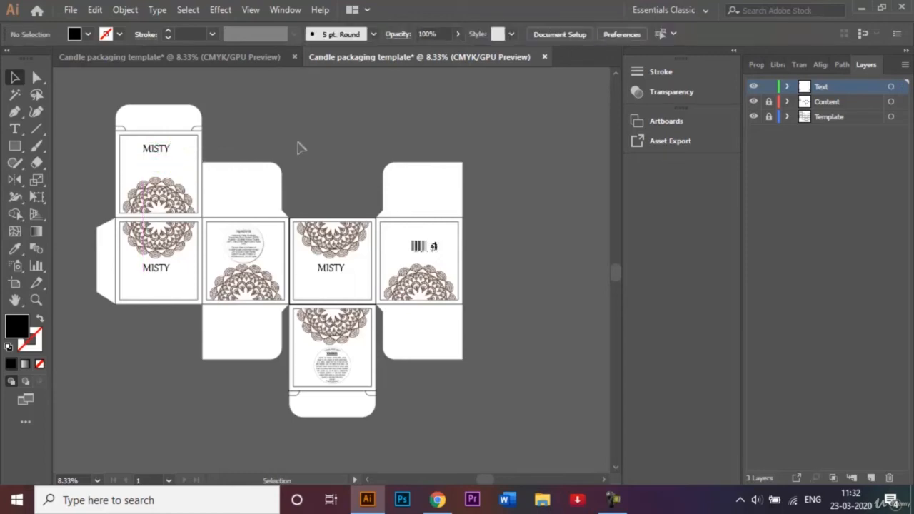
Add the text "100% Organic" below MISTY on the third panel
{"action": "key", "text": "ctrl+equal"}
{"action": "key", "text": "ctrl+equal"}
{"action": "key", "text": "ctrl+equal"}
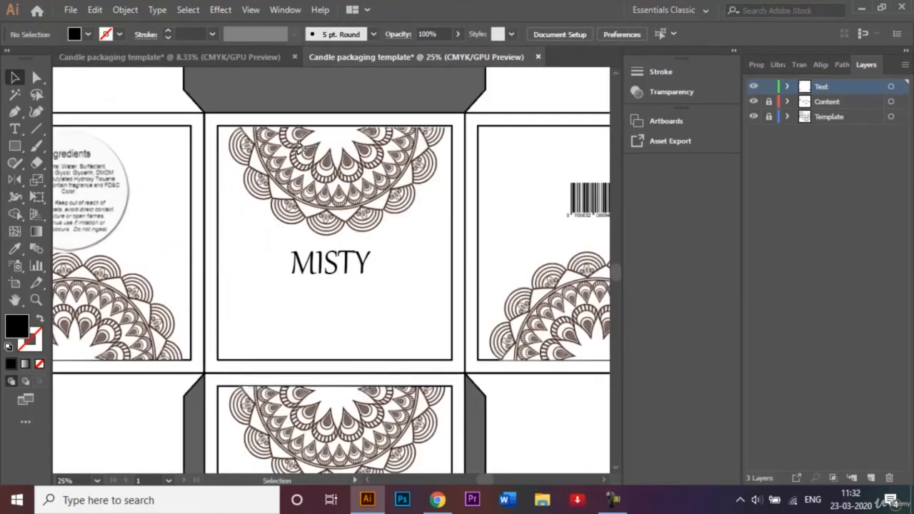
{"action": "left_click", "coordinate": [14, 129]}
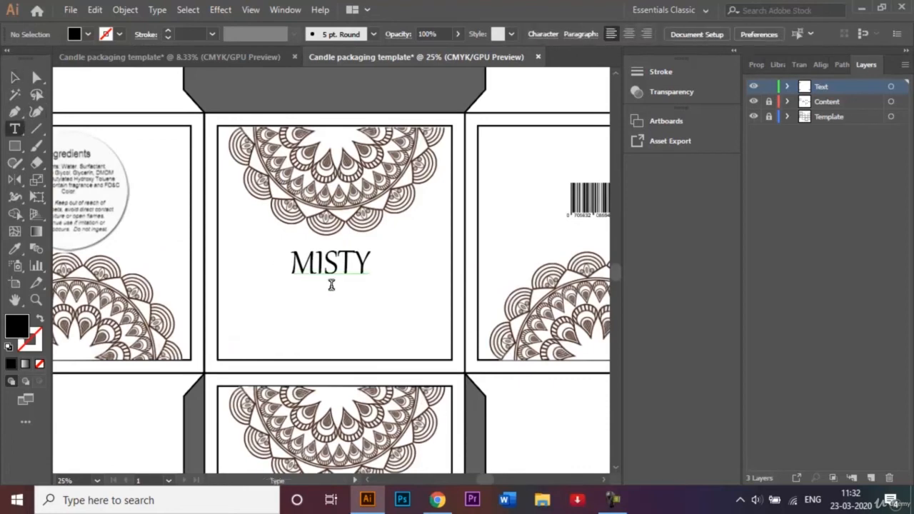
{"action": "left_click", "coordinate": [345, 320]}
{"action": "key", "text": "BackSpace"}
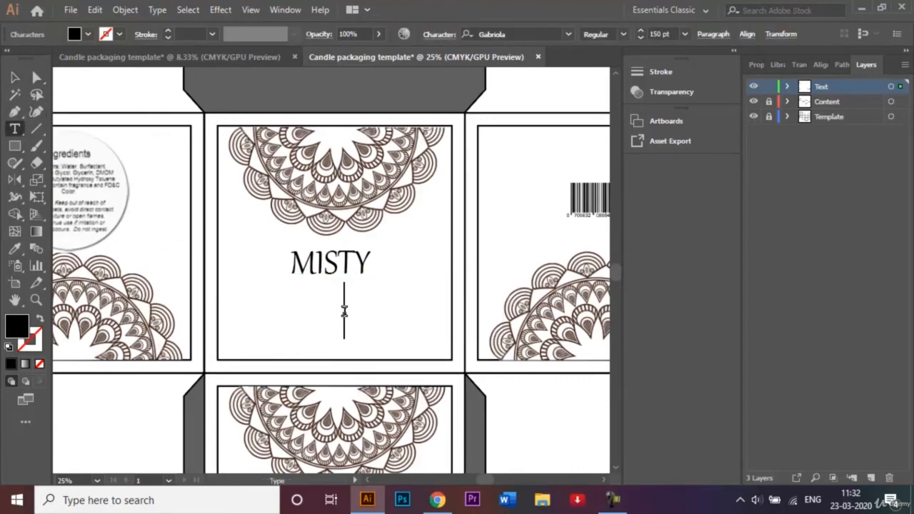
{"action": "type", "text": "100% "}
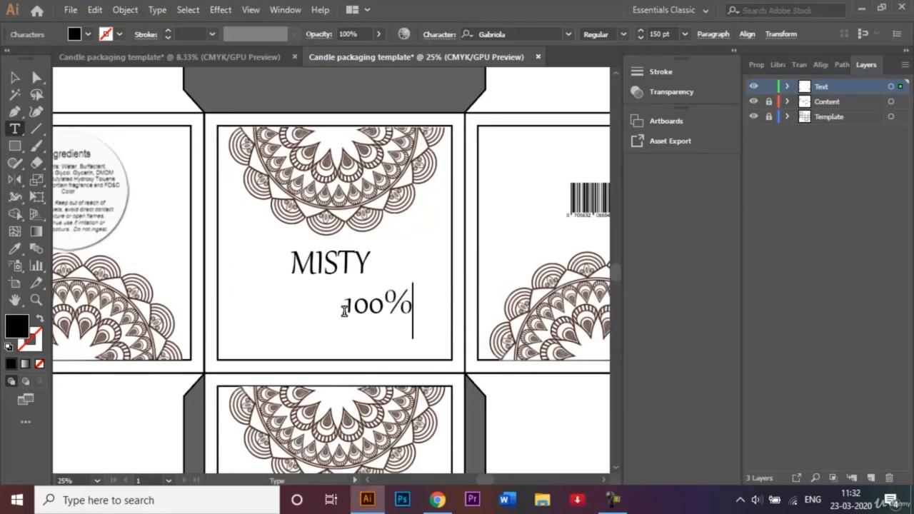
{"action": "type", "text": "Organic"}
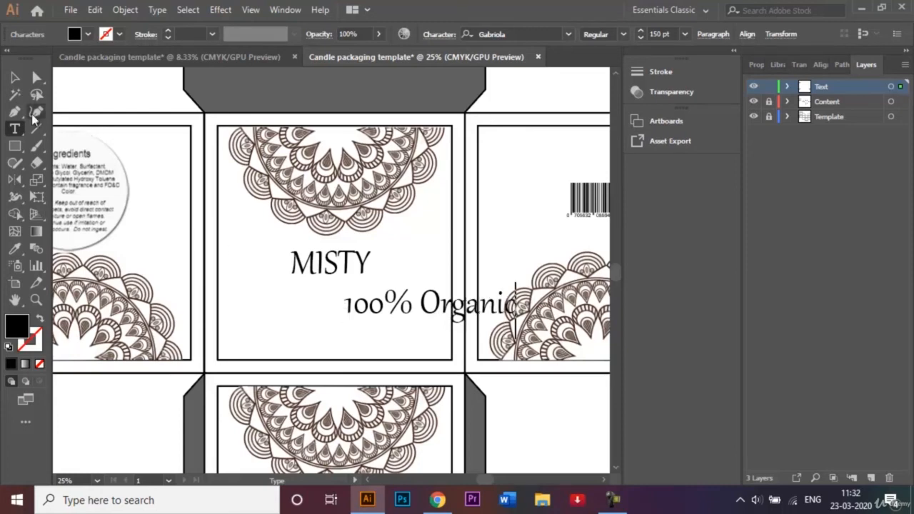
{"action": "left_click", "coordinate": [15, 77]}
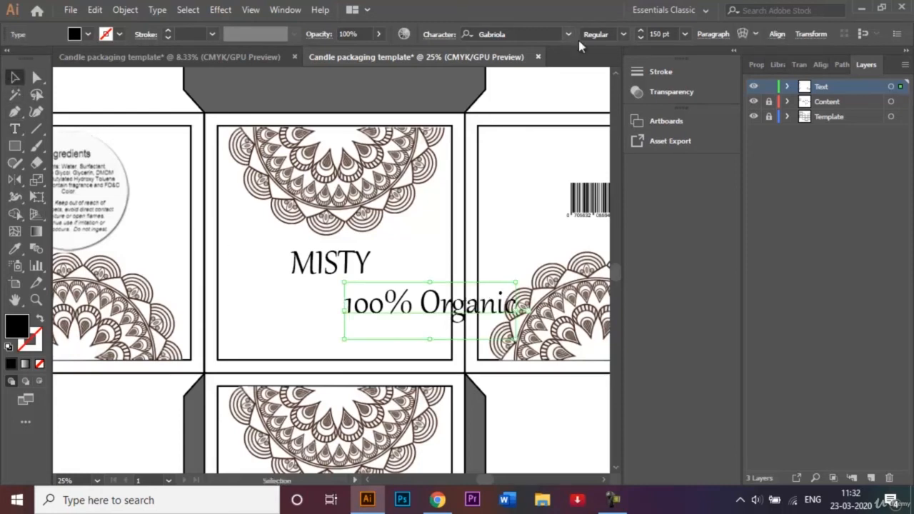
Set the "100% Organic" text to 48 pt and place it directly beneath MISTY
{"action": "left_click", "coordinate": [683, 34]}
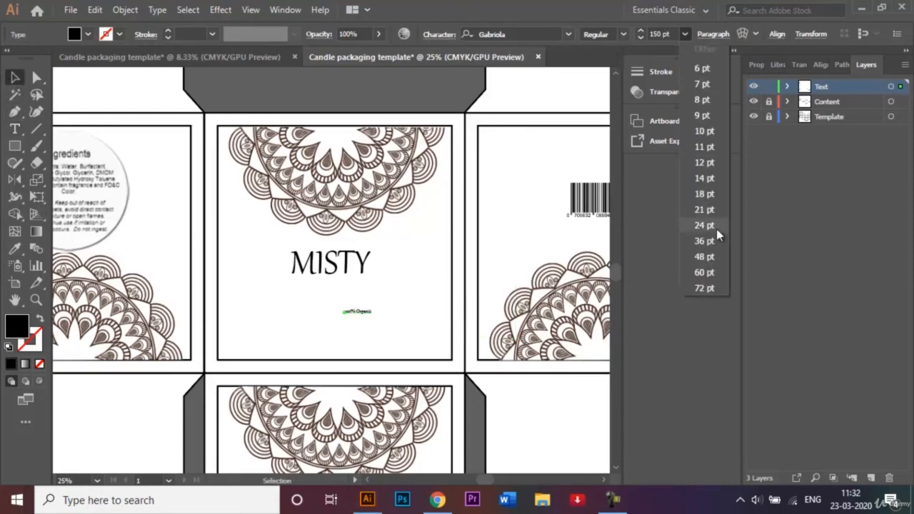
{"action": "left_click", "coordinate": [711, 258]}
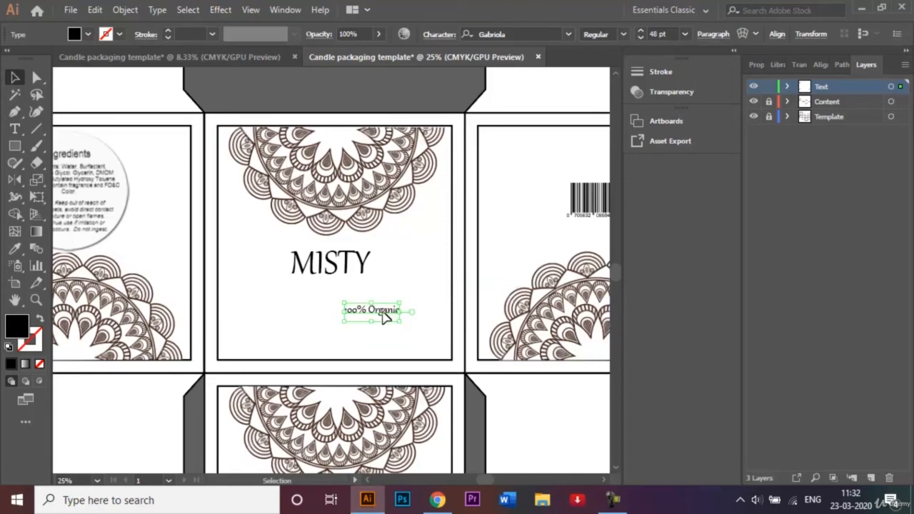
{"action": "left_click_drag", "start_coordinate": [381, 316], "coordinate": [336, 289]}
Copy the "100% Organic" text beneath MISTY on the first panel, nudge it into line, and copy it beneath the lid panel's MISTY
{"action": "key", "text": "ctrl+minus"}
{"action": "key", "text": "ctrl+minus"}
{"action": "key", "text": "ctrl+minus"}
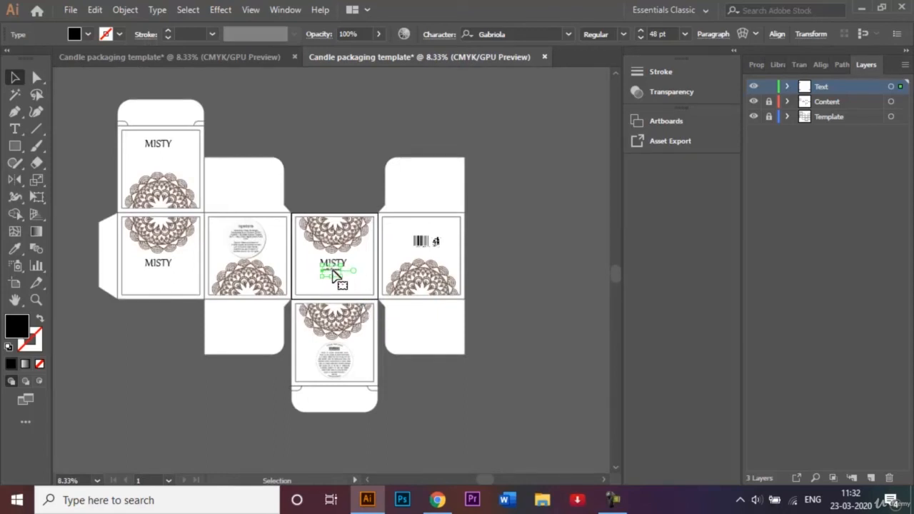
{"action": "left_click_drag", "start_coordinate": [336, 275], "coordinate": [161, 273]}
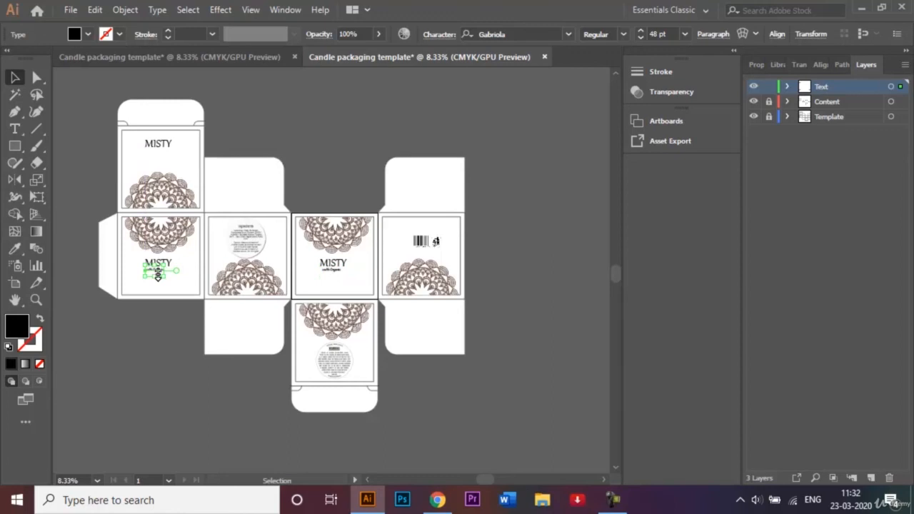
{"action": "left_click", "coordinate": [180, 344]}
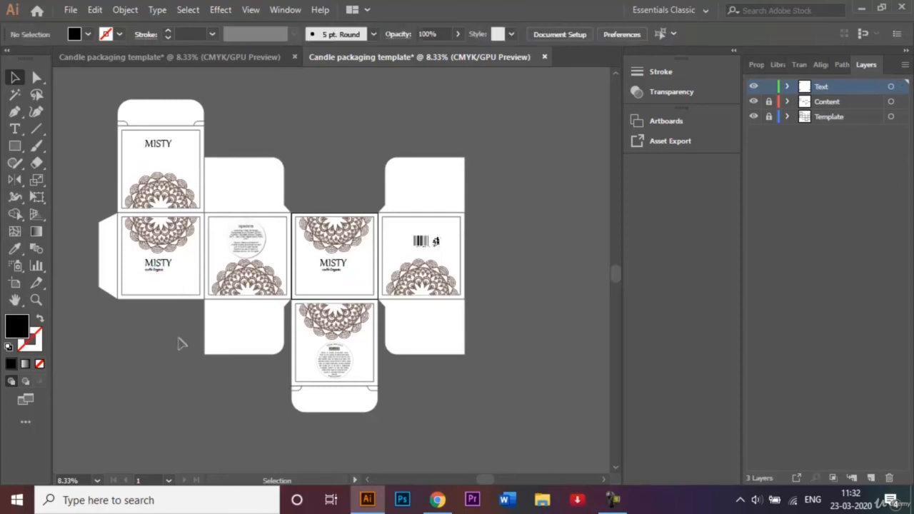
{"action": "left_click", "coordinate": [162, 276]}
{"action": "left_click_drag", "start_coordinate": [160, 274], "coordinate": [162, 276]}
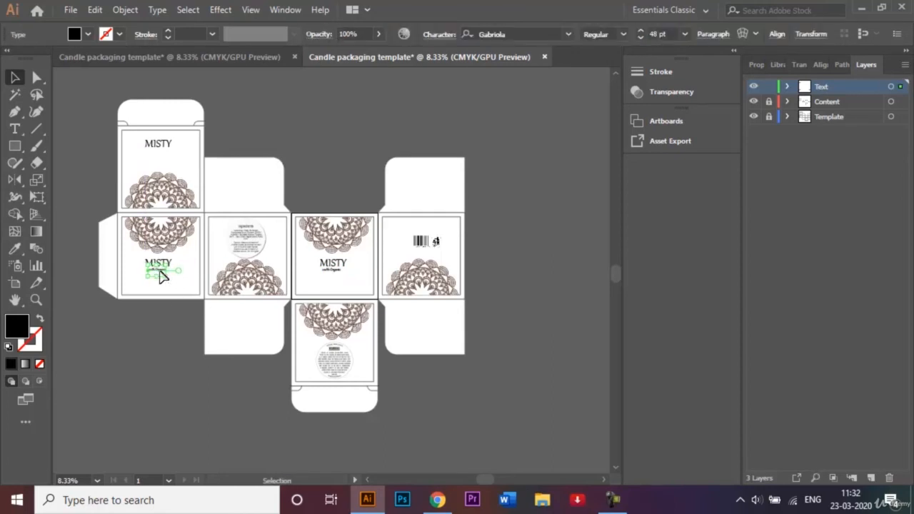
{"action": "left_click_drag", "start_coordinate": [162, 276], "coordinate": [163, 158]}
{"action": "left_click", "coordinate": [315, 130]}
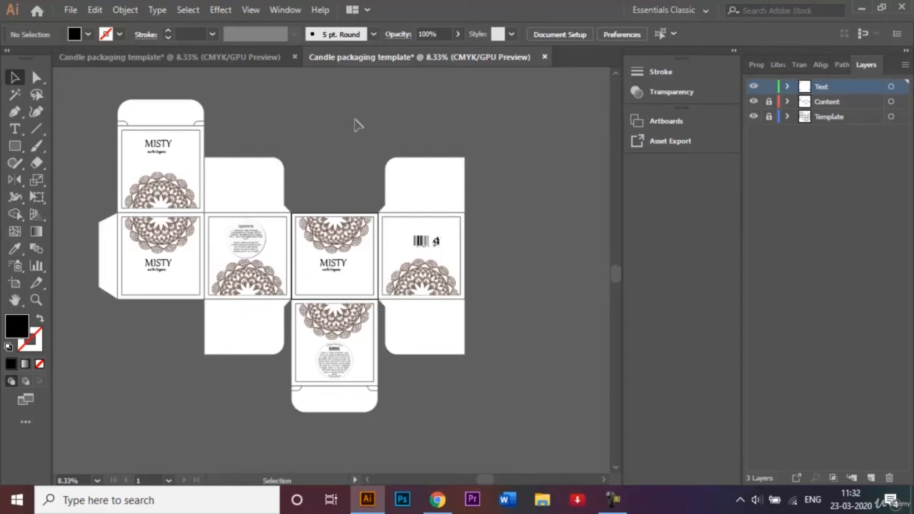
Add the text "310 gms" near the lower edge of the third panel
{"action": "left_click", "coordinate": [14, 129]}
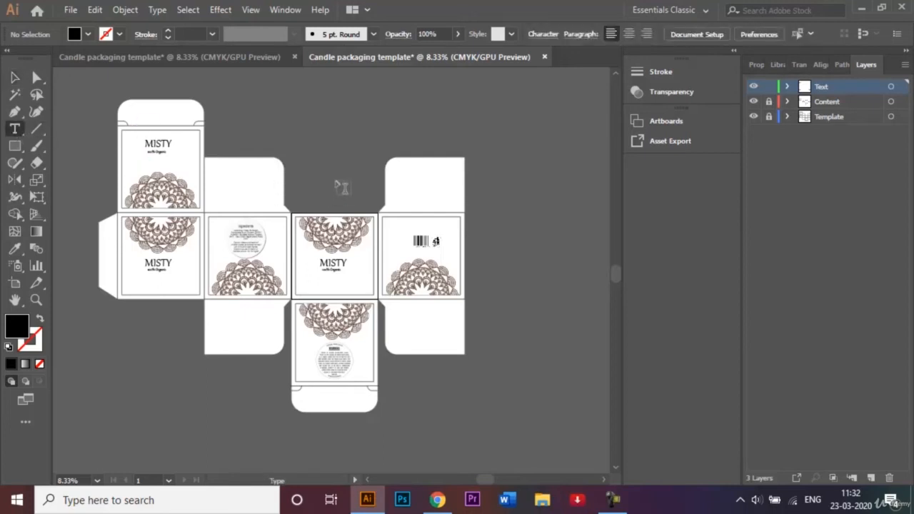
{"action": "left_click", "coordinate": [340, 288]}
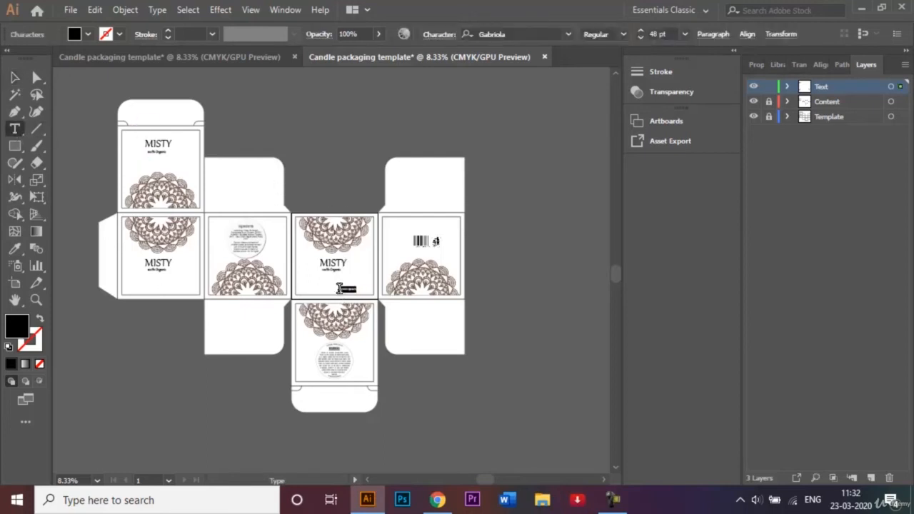
{"action": "key", "text": "BackSpace"}
{"action": "type", "text": "310 gms"}
{"action": "scroll", "coordinate": [340, 288], "scroll_direction": "up", "scroll_amount": 6}
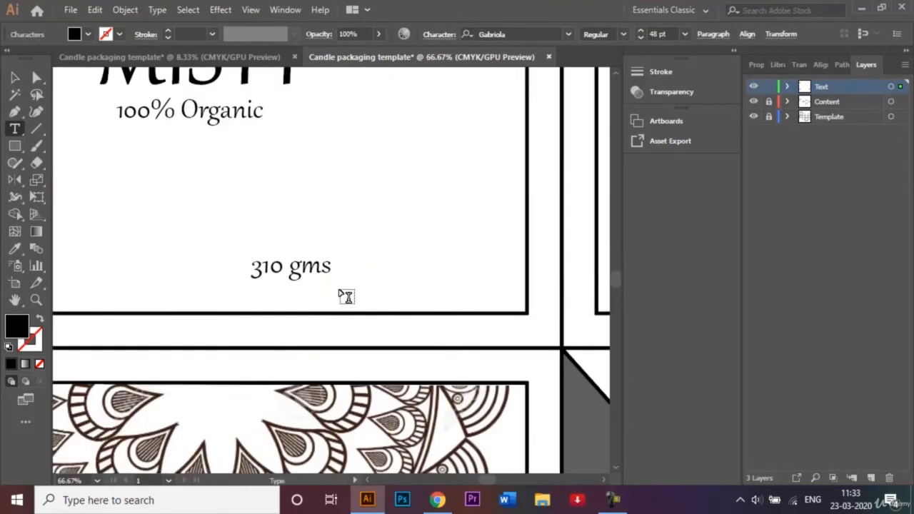
{"action": "left_click", "coordinate": [15, 77]}
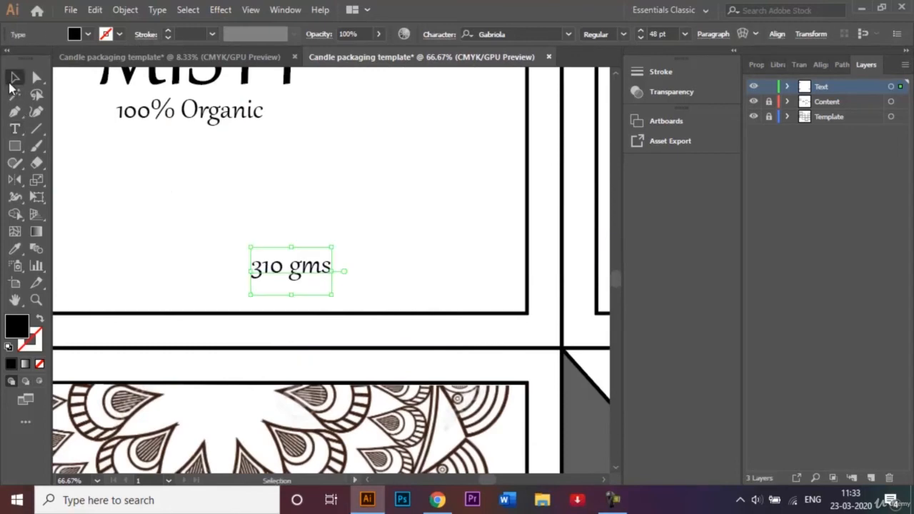
Move the "310 gms" text under the third panel's "100% Organic", near the lower edge, and copy it to the same spot on the first panel
{"action": "left_click_drag", "start_coordinate": [274, 273], "coordinate": [172, 288]}
{"action": "left_click", "coordinate": [284, 269]}
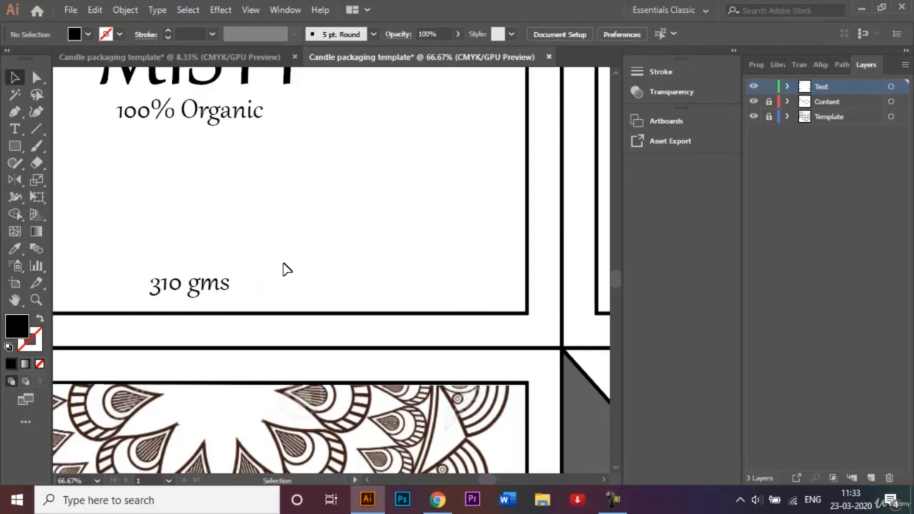
{"action": "key", "text": "ctrl+minus"}
{"action": "key", "text": "ctrl+minus"}
{"action": "key", "text": "ctrl+minus"}
{"action": "key", "text": "ctrl+minus"}
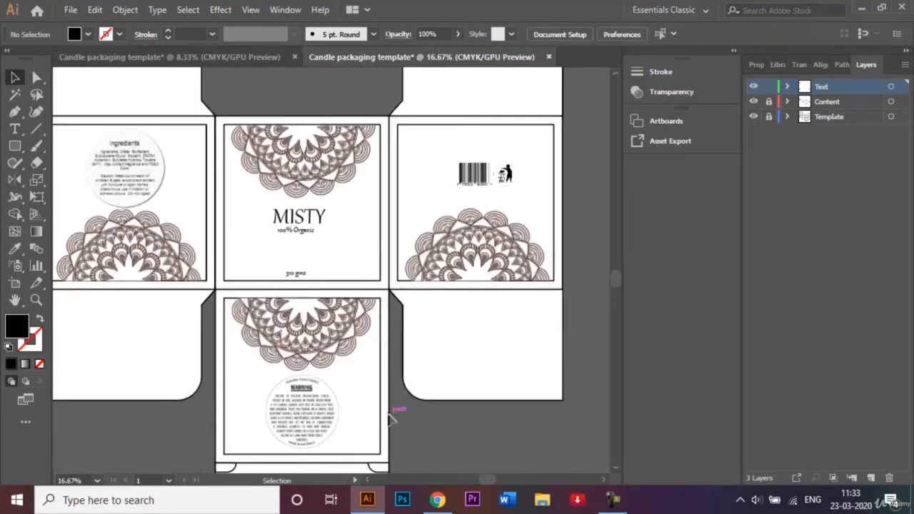
{"action": "left_click", "coordinate": [368, 481]}
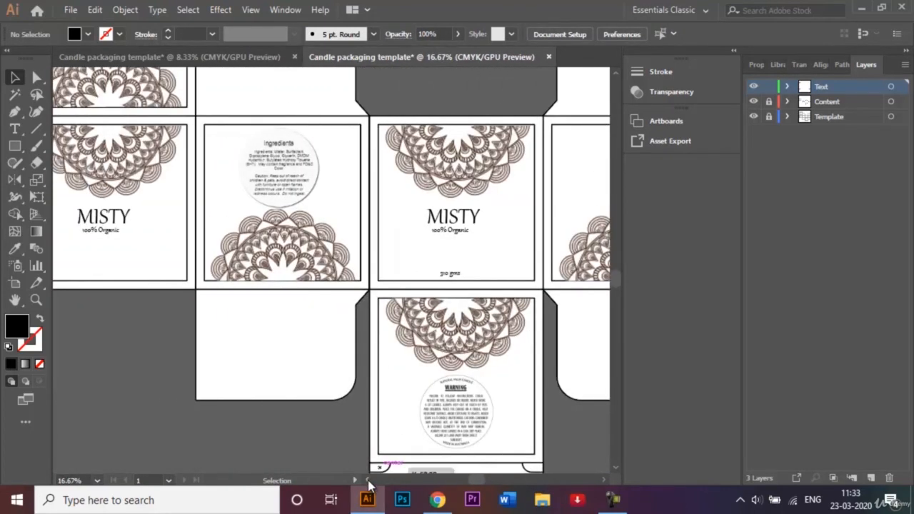
{"action": "left_click", "coordinate": [456, 276]}
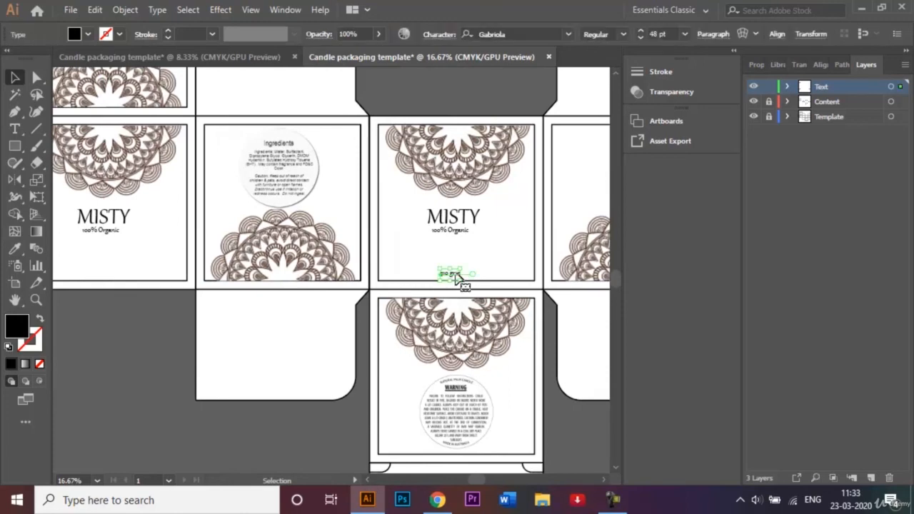
{"action": "left_click_drag", "start_coordinate": [458, 278], "coordinate": [97, 275]}
{"action": "left_click", "coordinate": [152, 354]}
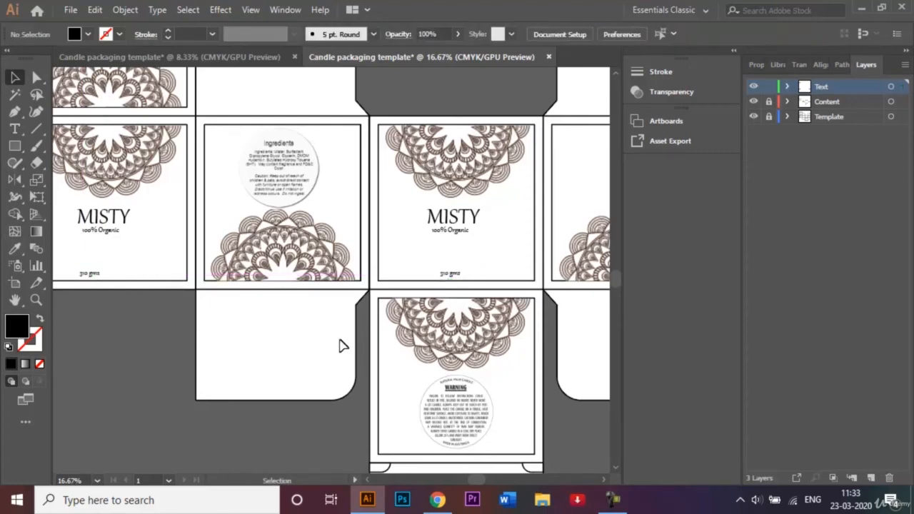
Add a two-line text reading "MRP: Rs 200" and "Batch no: 101" above the barcode on the fourth panel
{"action": "scroll", "coordinate": [602, 480], "scroll_direction": "right", "scroll_amount": 6}
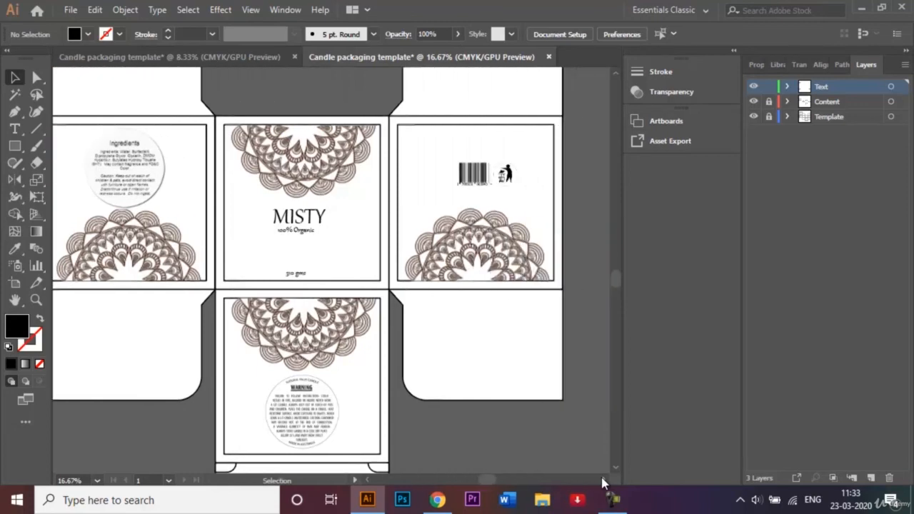
{"action": "left_click", "coordinate": [14, 129]}
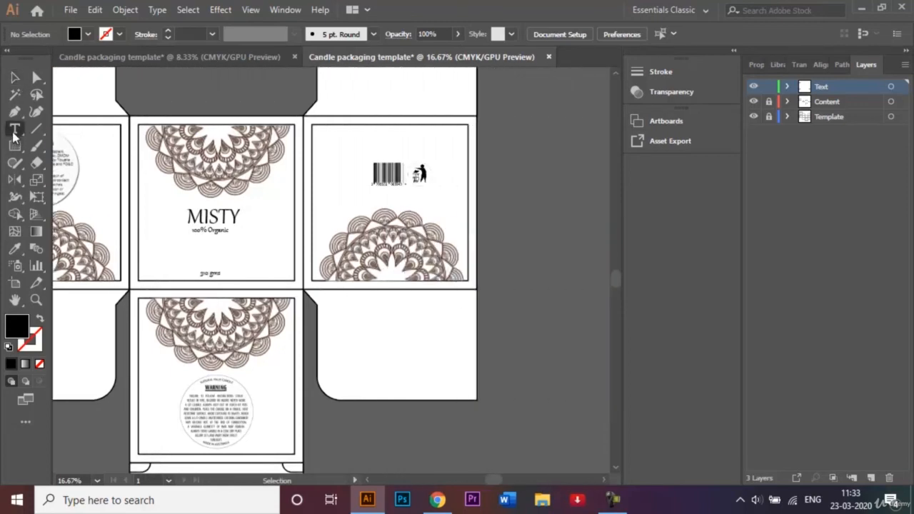
{"action": "left_click", "coordinate": [365, 141]}
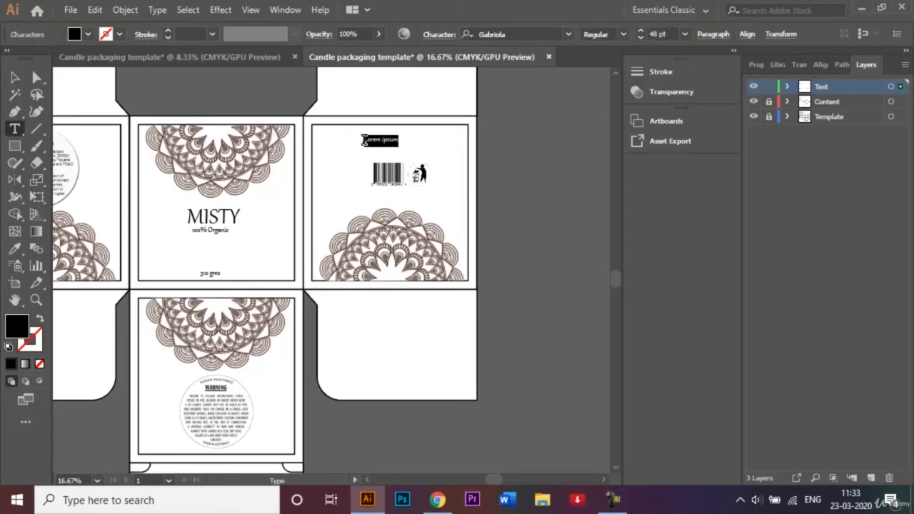
{"action": "key", "text": "BackSpace"}
{"action": "type", "text": "MRP: Rs 300"}
{"action": "key", "text": "Return"}
{"action": "type", "text": "Betch no: 100"}
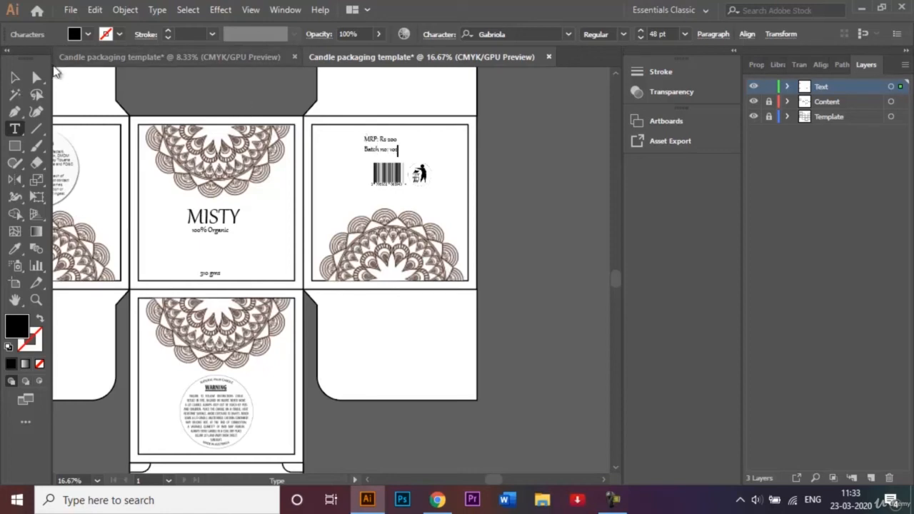
Shift the MRP and batch number text sideways so it lines up with the edge of the barcode
{"action": "left_click", "coordinate": [15, 77]}
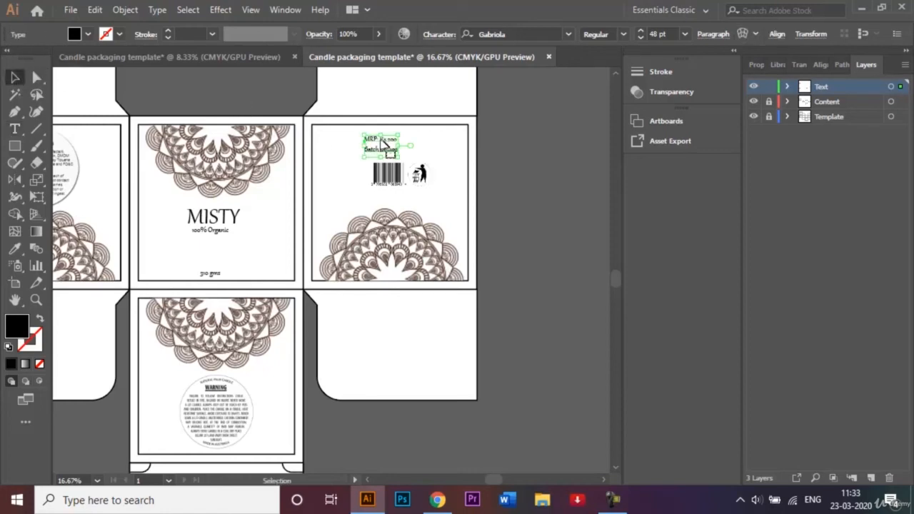
{"action": "left_click_drag", "start_coordinate": [386, 152], "coordinate": [396, 152]}
{"action": "left_click", "coordinate": [510, 175]}
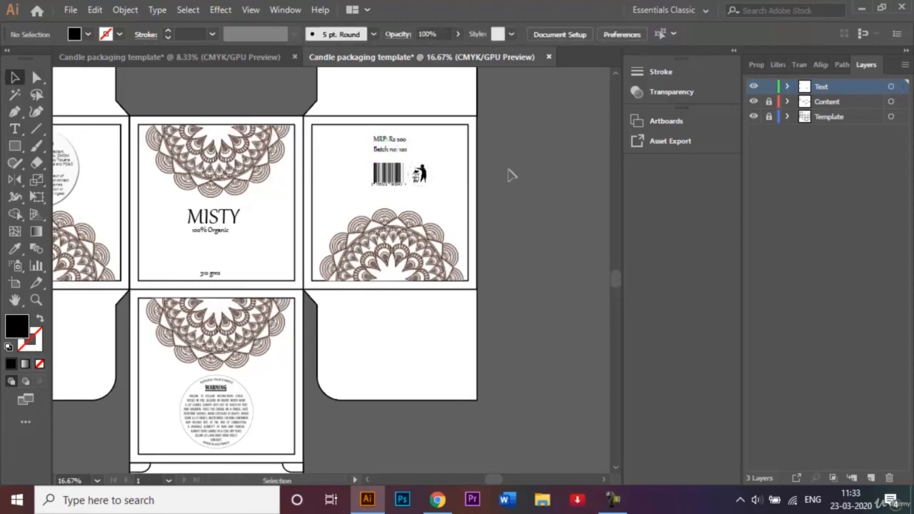
Scale the round Ingredients label on the second panel down slightly about its centre, leaving a gap above the mandala
{"action": "key", "text": "ctrl+minus"}
{"action": "key", "text": "ctrl+minus"}
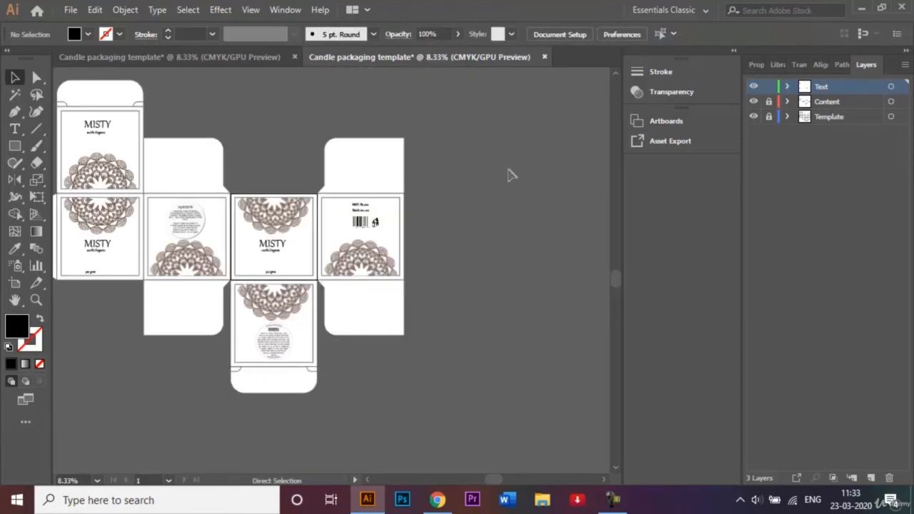
{"action": "left_click", "coordinate": [367, 481]}
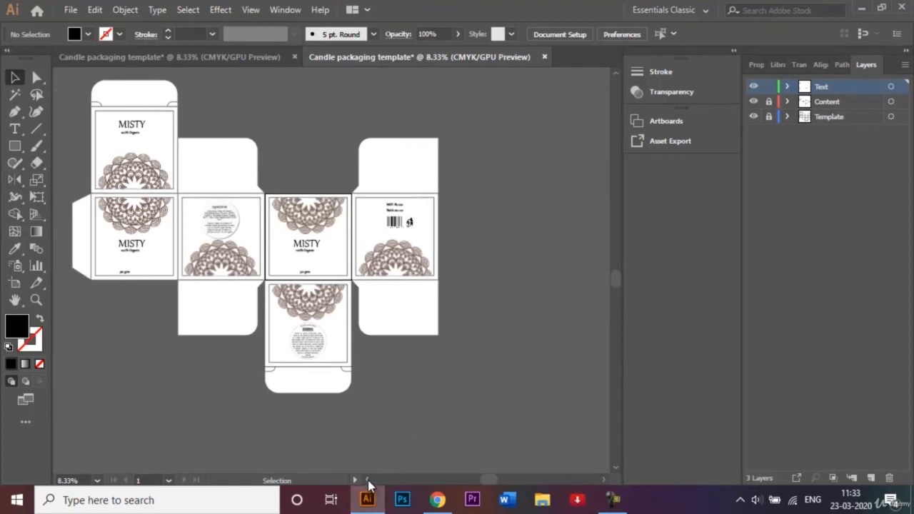
{"action": "left_click", "coordinate": [367, 481]}
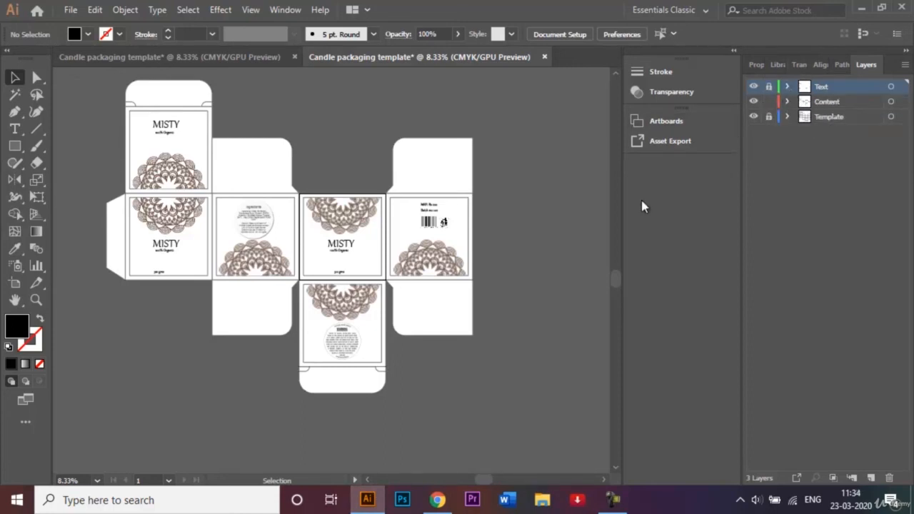
{"action": "left_click", "coordinate": [260, 230]}
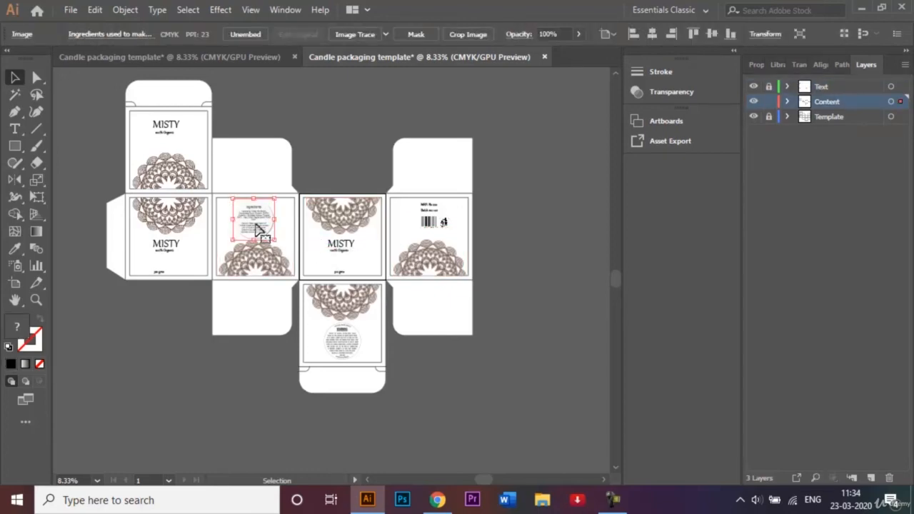
{"action": "key", "text": "ctrl+plus"}
{"action": "key", "text": "ctrl+plus"}
{"action": "key", "text": "ctrl+plus"}
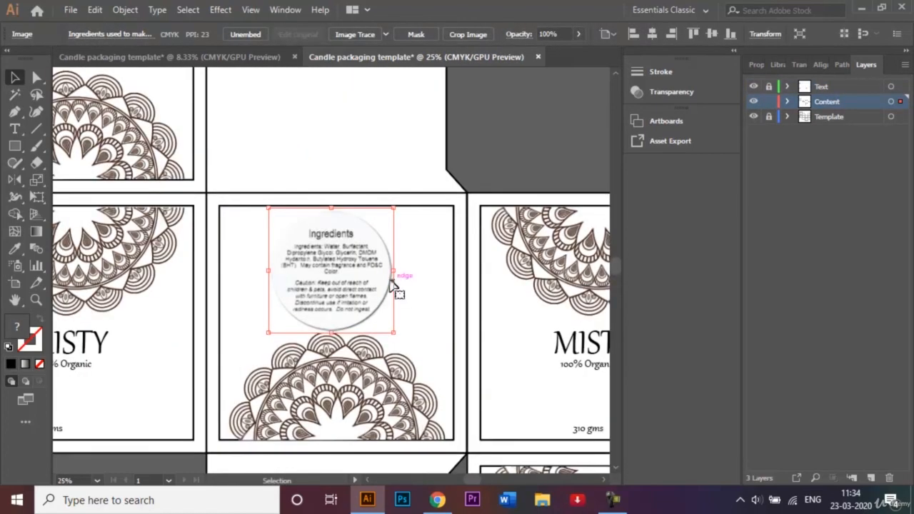
{"action": "left_click_drag", "start_coordinate": [393, 332], "coordinate": [388, 328]}
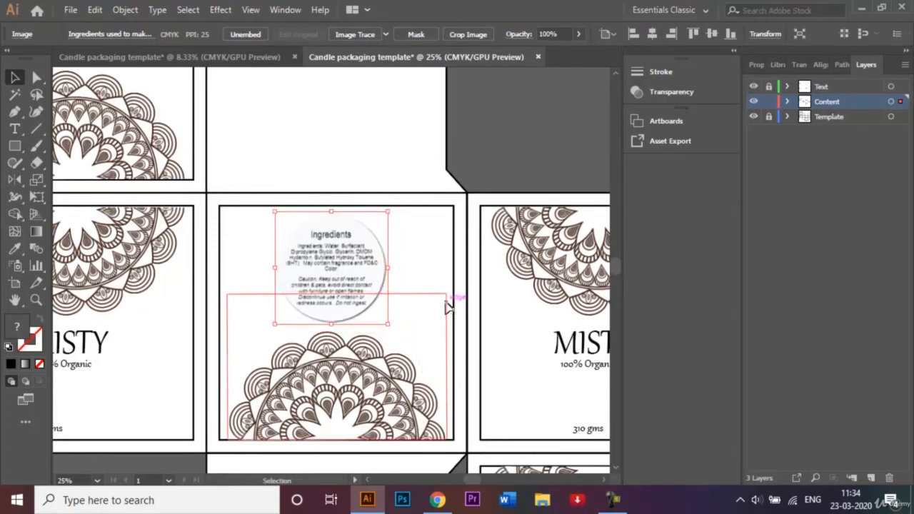
{"action": "left_click", "coordinate": [520, 135]}
Apply a Multiply drop shadow with 55% opacity, 7 px X and Y offsets and 5 px blur to all six half mandalas
{"action": "left_click", "coordinate": [107, 152]}
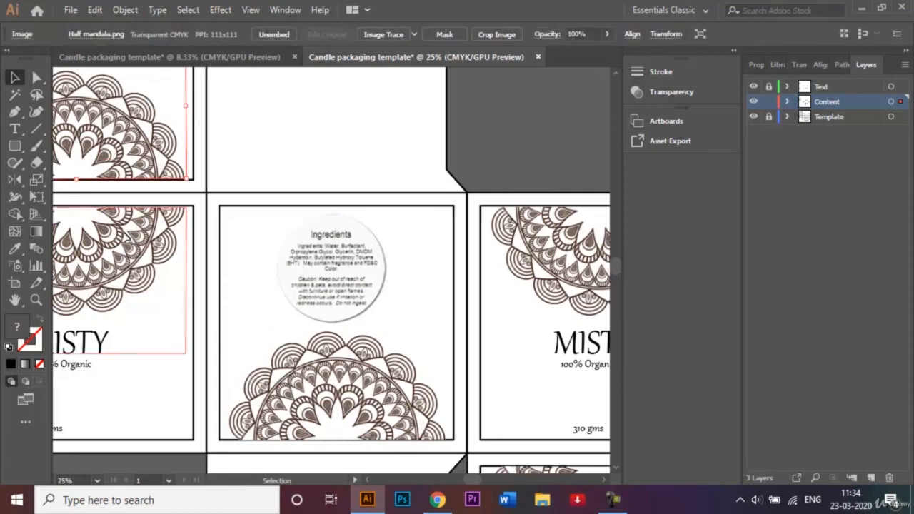
{"action": "left_click", "coordinate": [336, 413], "text": "shift"}
{"action": "left_click", "coordinate": [536, 286], "text": "shift"}
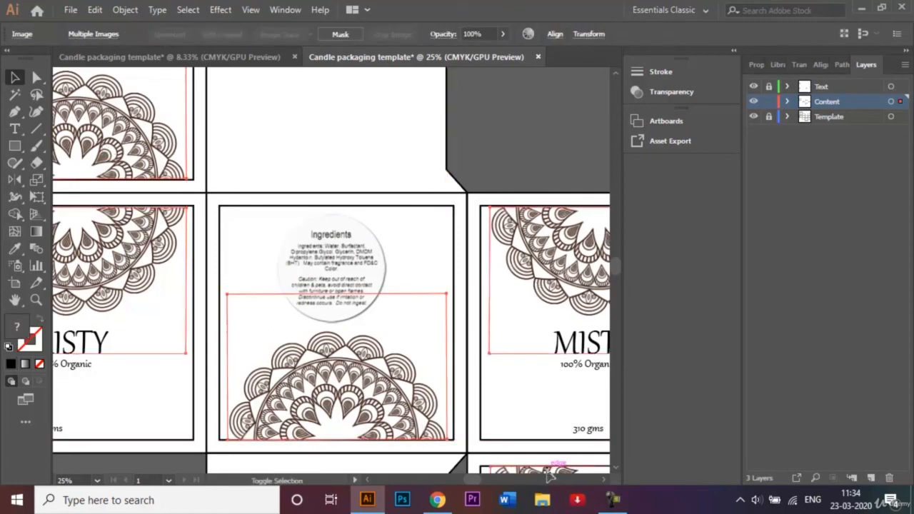
{"action": "key", "text": "ctrl+minus"}
{"action": "key", "text": "ctrl+minus"}
{"action": "key", "text": "ctrl+minus"}
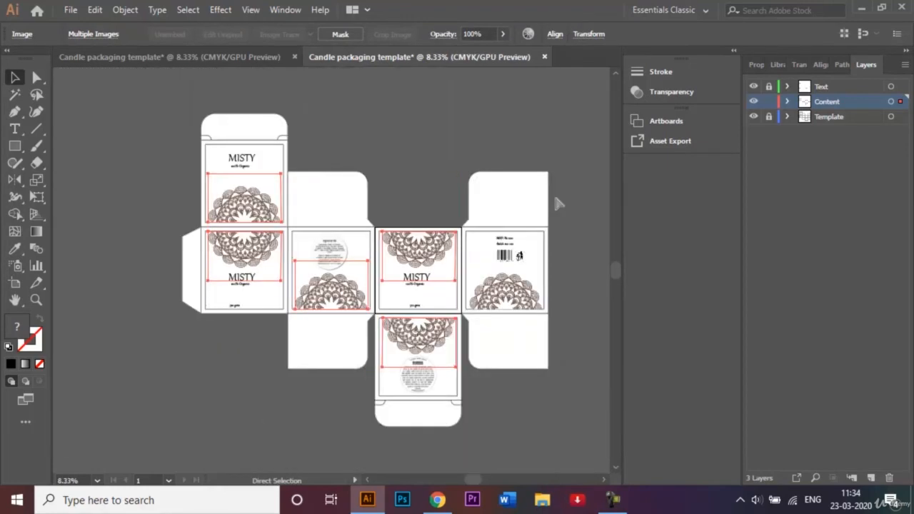
{"action": "left_click", "coordinate": [526, 290], "text": "shift"}
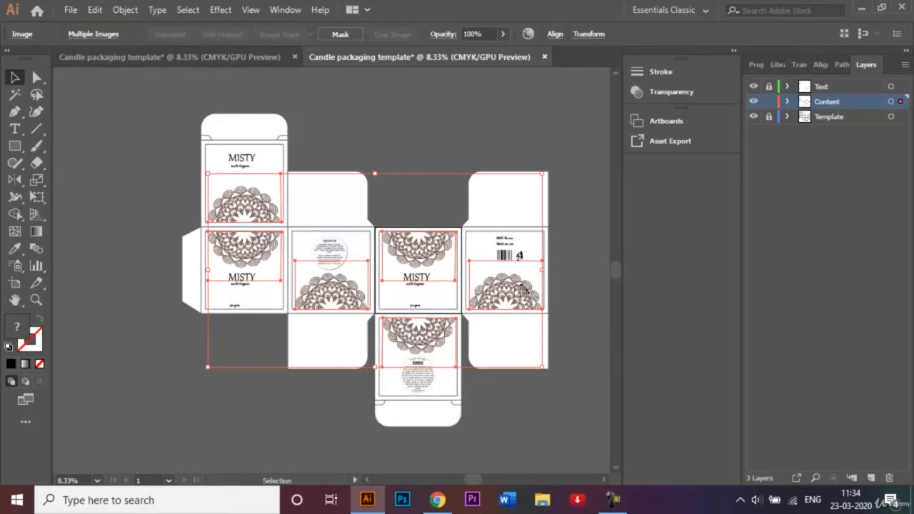
{"action": "left_click", "coordinate": [217, 10]}
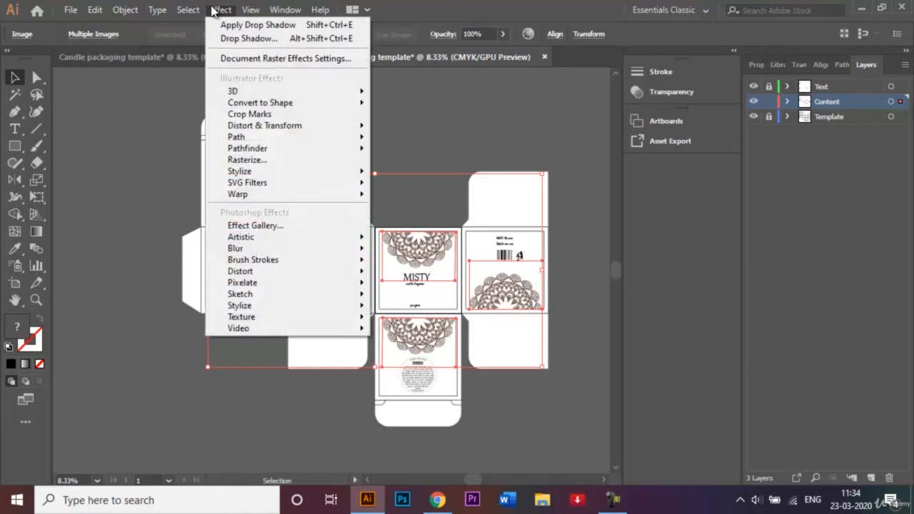
{"action": "mouse_move", "coordinate": [289, 172]}
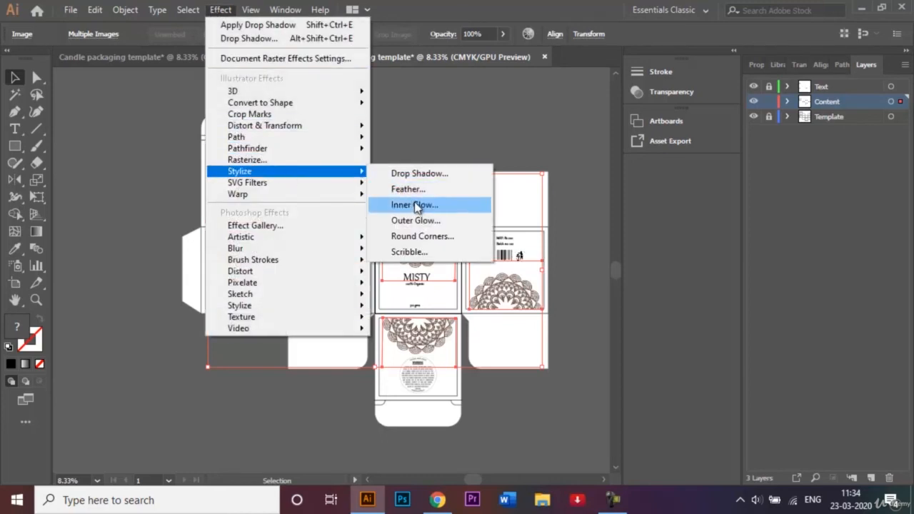
{"action": "left_click", "coordinate": [417, 174]}
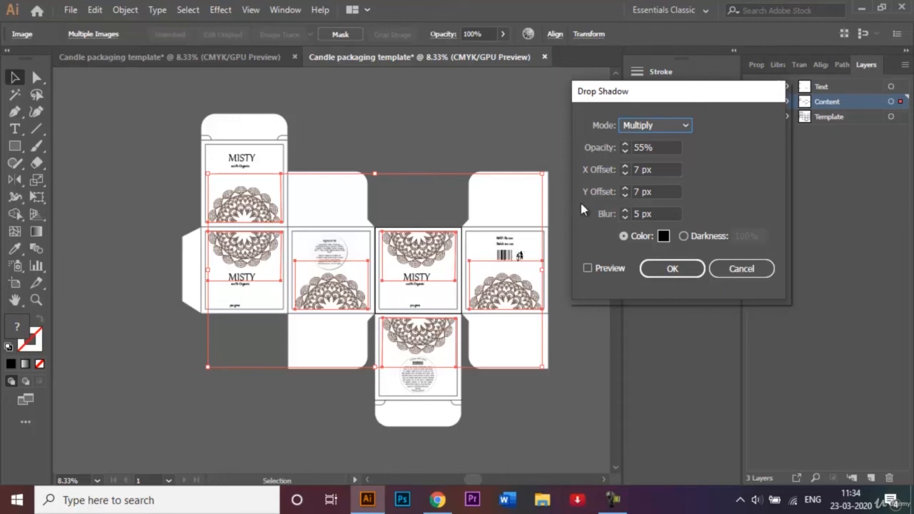
{"action": "left_click", "coordinate": [688, 272]}
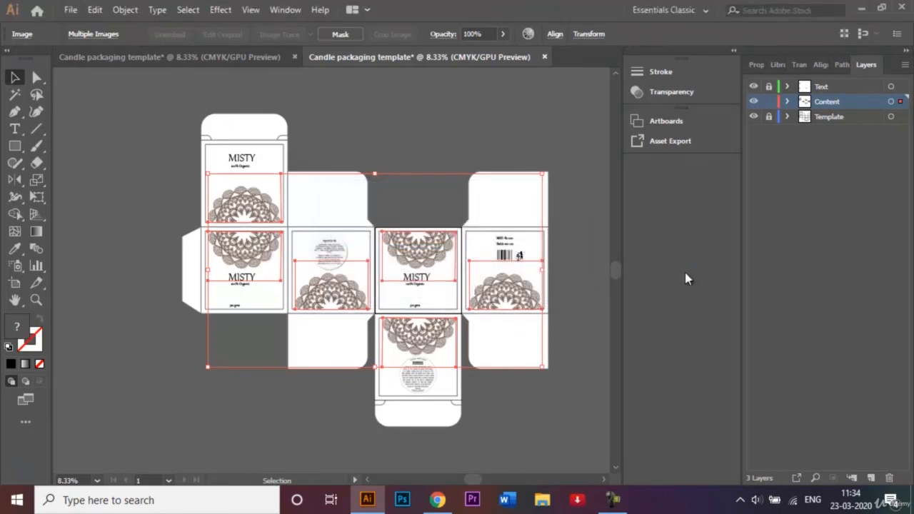
{"action": "left_click", "coordinate": [438, 126]}
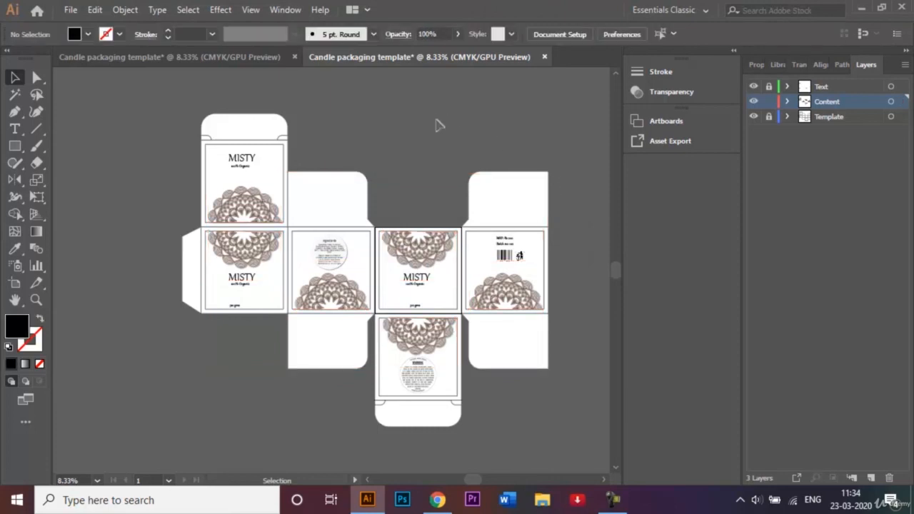
Lock the Content layer, unlock the Text layer and make it the active layer
{"action": "key", "text": "ctrl+plus"}
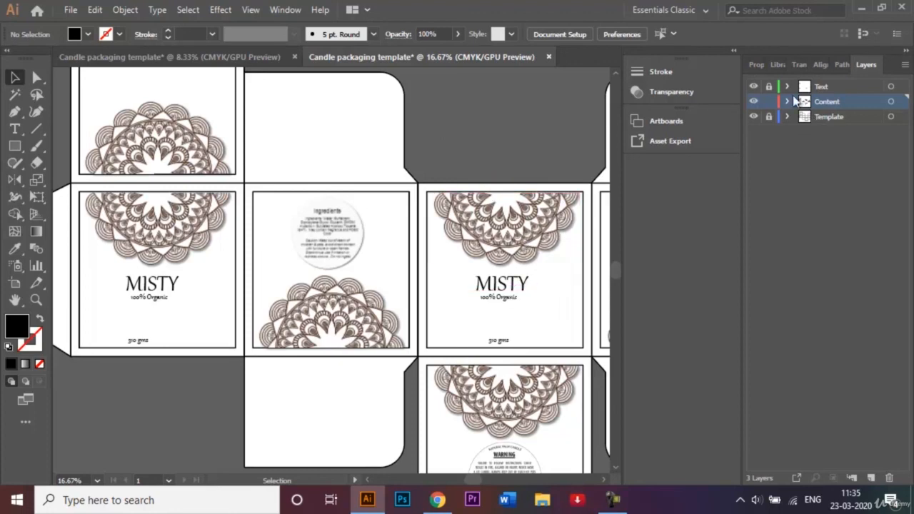
{"action": "left_click", "coordinate": [769, 102]}
{"action": "left_click", "coordinate": [769, 86]}
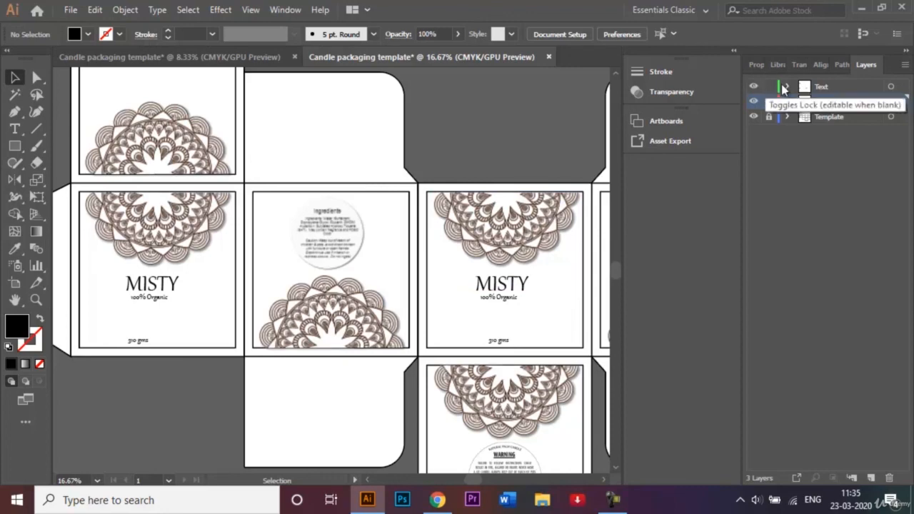
{"action": "left_click", "coordinate": [821, 87]}
Apply a drop shadow with 35% opacity to the three MISTY texts on the first, third and lid panels
{"action": "left_click", "coordinate": [518, 286]}
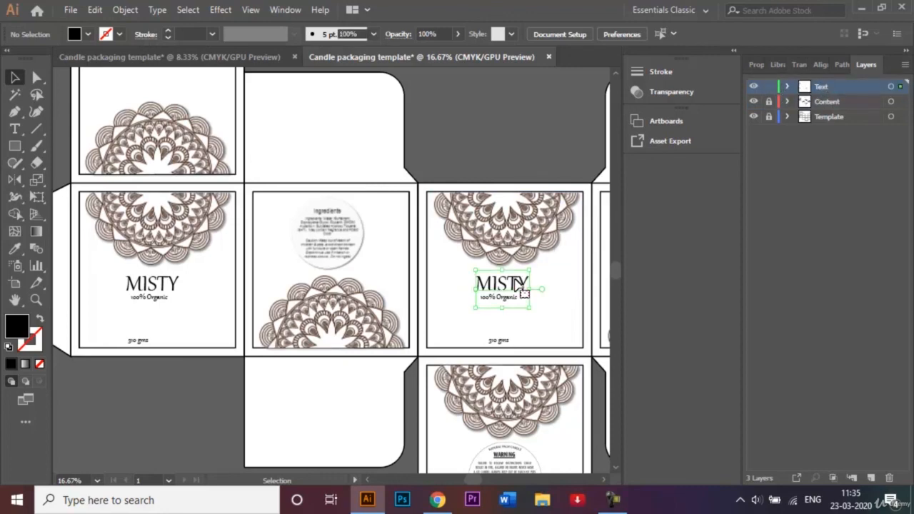
{"action": "left_click", "coordinate": [175, 286], "text": "shift"}
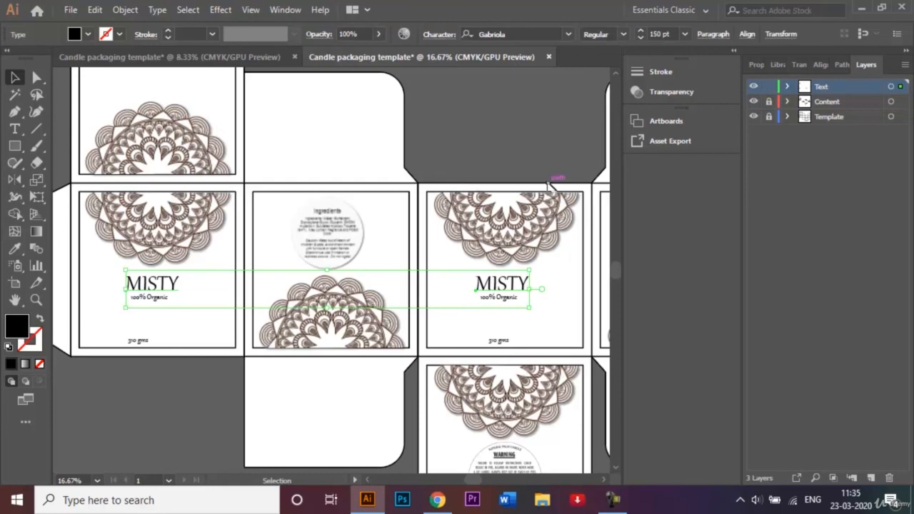
{"action": "left_click", "coordinate": [616, 74]}
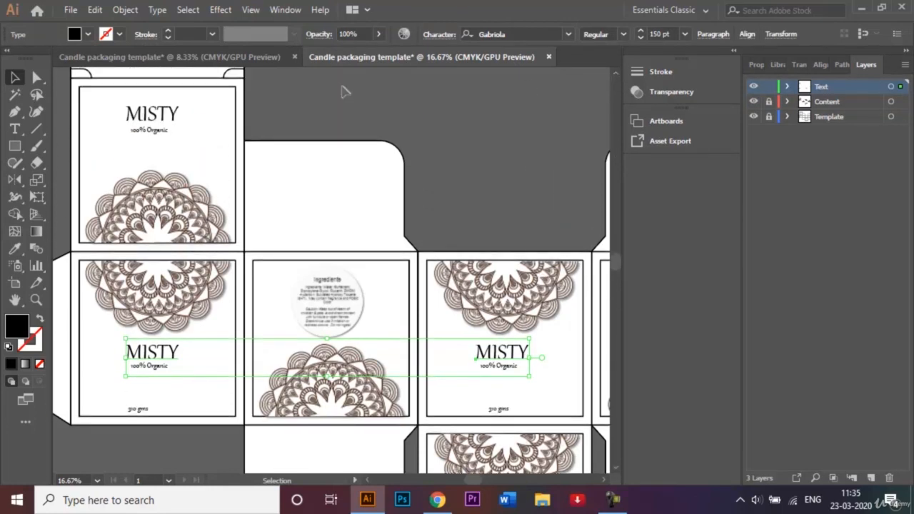
{"action": "left_click", "coordinate": [154, 109], "text": "shift"}
{"action": "left_click", "coordinate": [232, 11]}
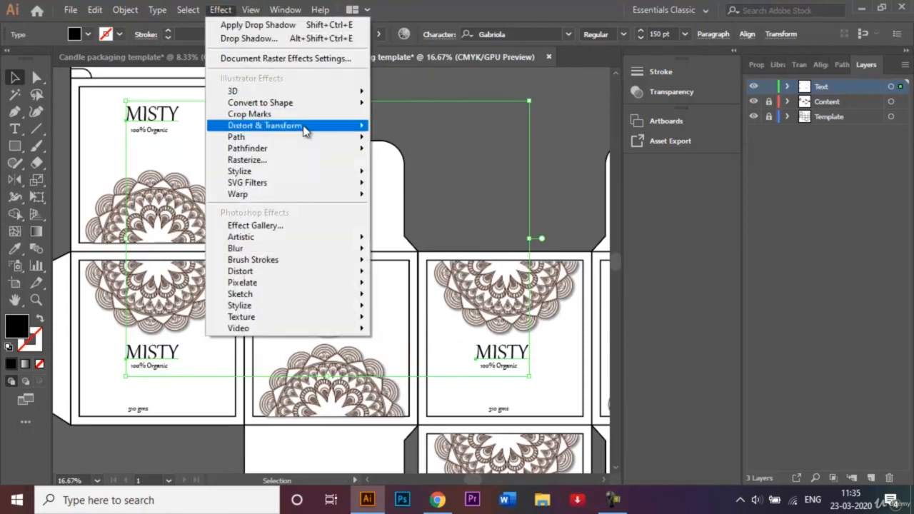
{"action": "mouse_move", "coordinate": [326, 172]}
{"action": "left_click", "coordinate": [419, 173]}
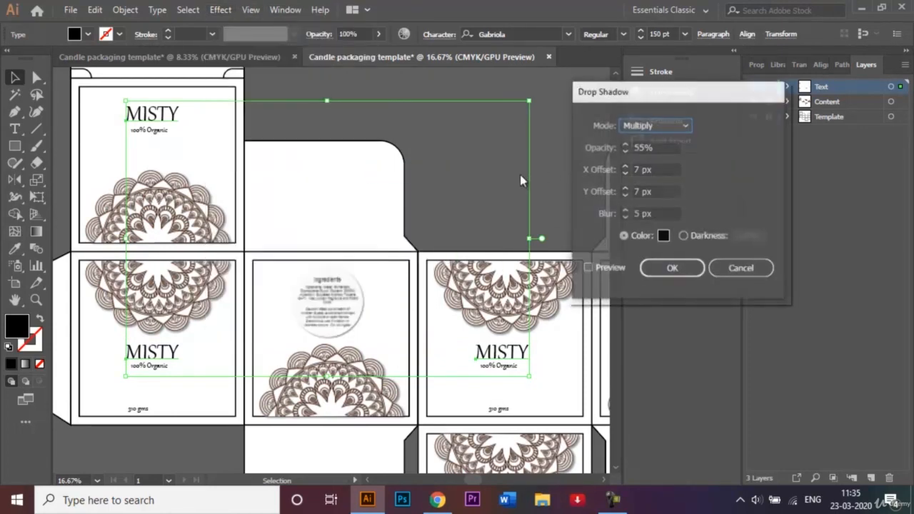
{"action": "left_click", "coordinate": [638, 146]}
{"action": "key", "text": "BackSpace"}
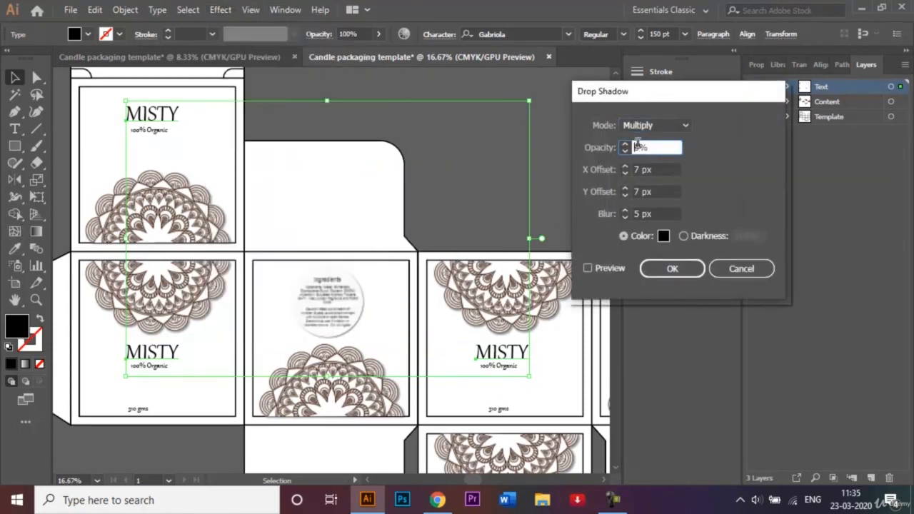
{"action": "type", "text": "3"}
{"action": "left_click", "coordinate": [671, 265]}
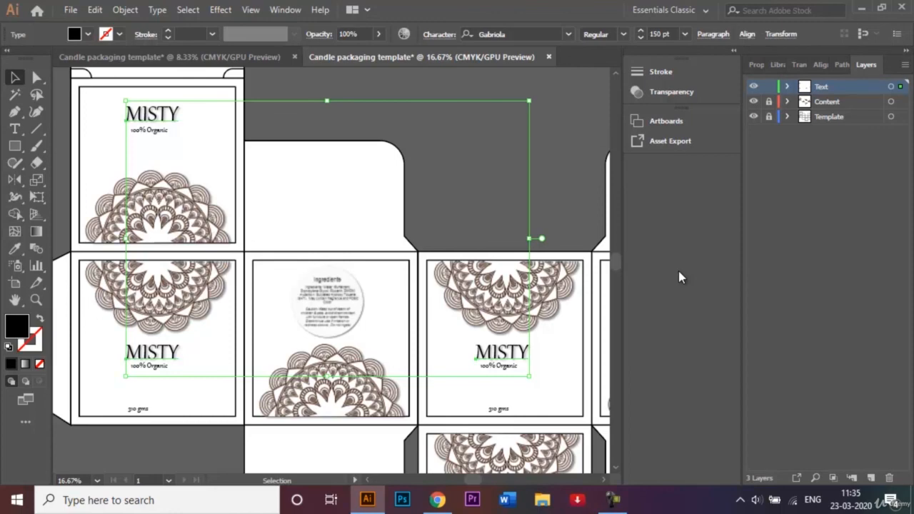
Deselect the MISTY texts and save the packaging design as the Illustrator file Candle packaging template.ai with the Illustrator CC version and default options
{"action": "left_click", "coordinate": [553, 202]}
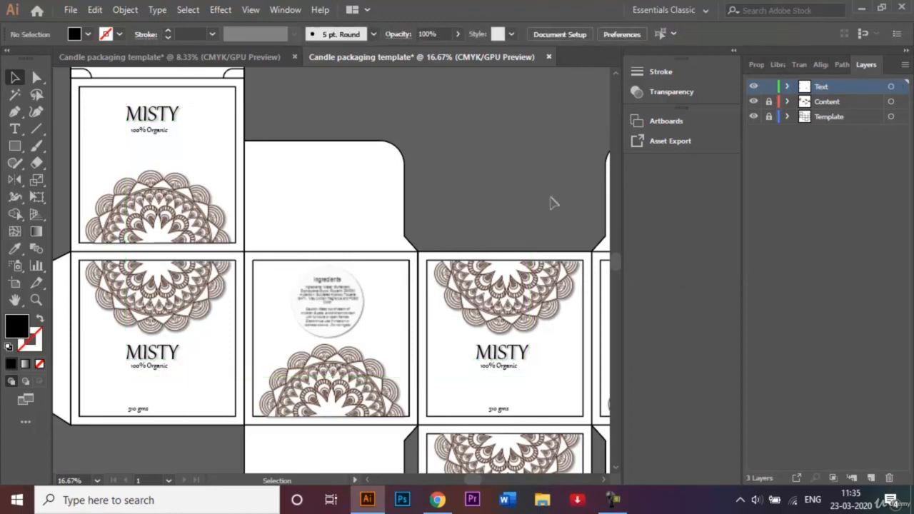
{"action": "key", "text": "ctrl+plus"}
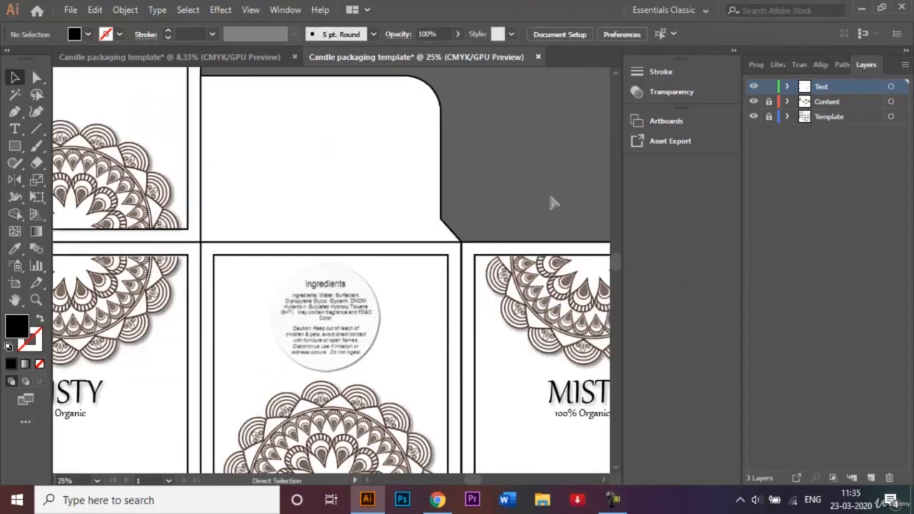
{"action": "left_click", "coordinate": [603, 480]}
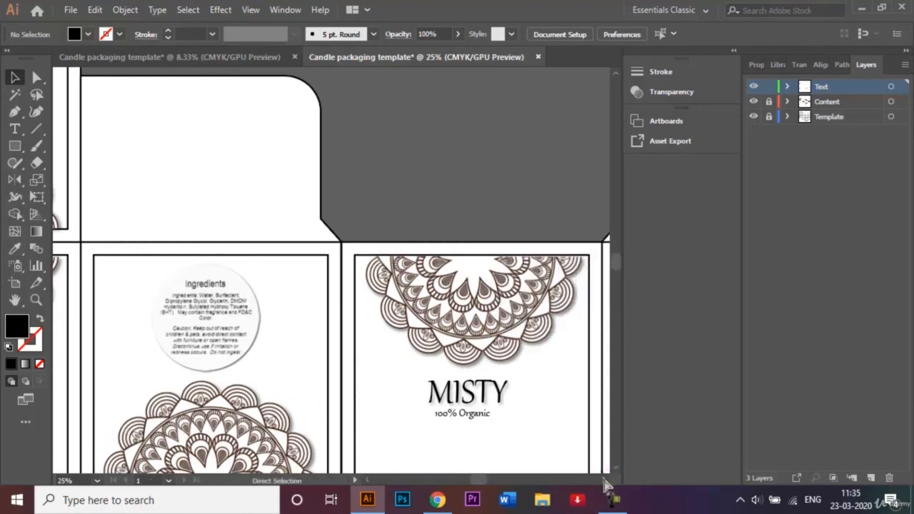
{"action": "key", "text": "ctrl+minus"}
{"action": "key", "text": "ctrl+minus"}
{"action": "key", "text": "ctrl+minus"}
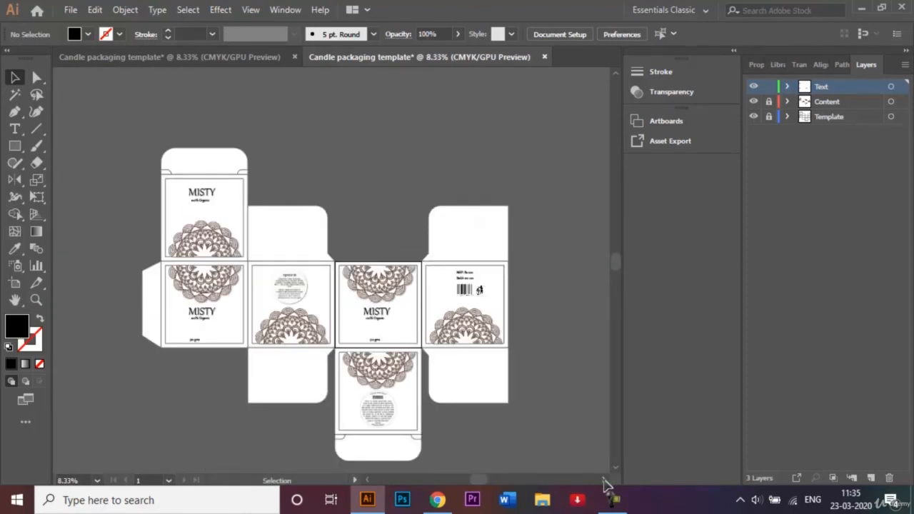
{"action": "left_click", "coordinate": [69, 10]}
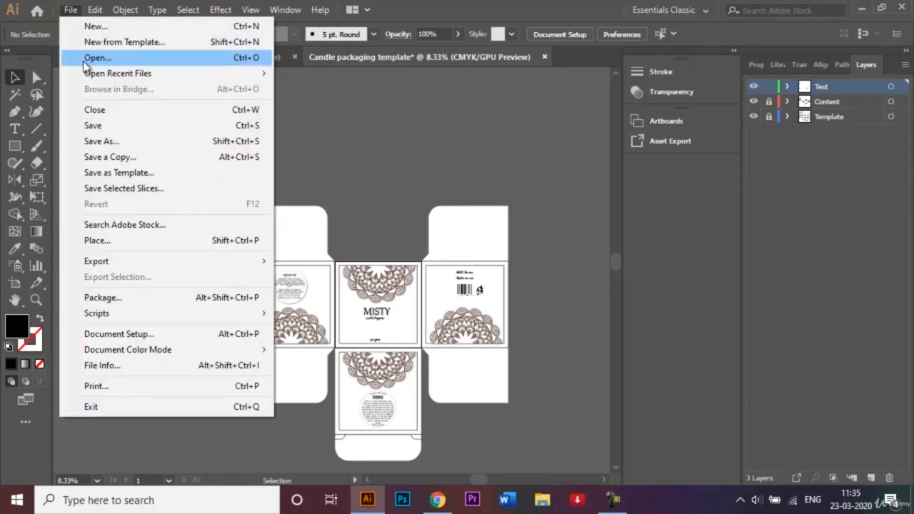
{"action": "left_click", "coordinate": [105, 142]}
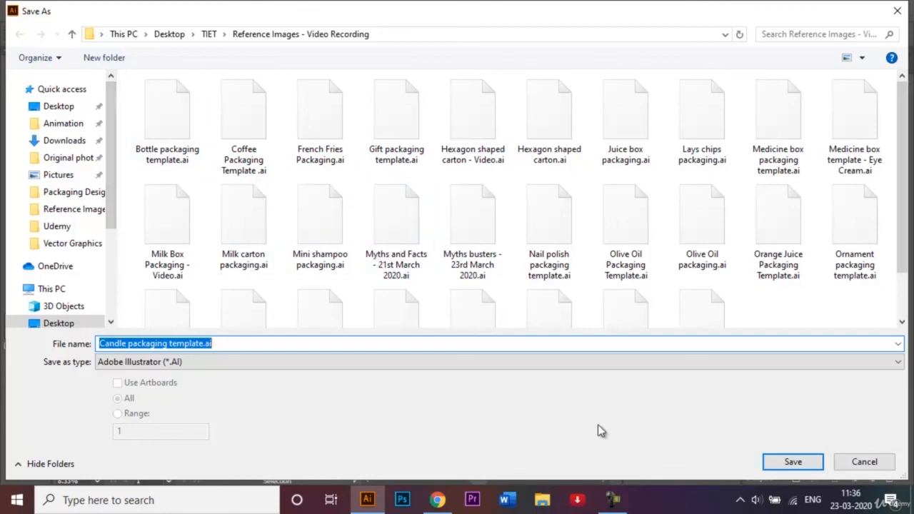
{"action": "left_click", "coordinate": [794, 462]}
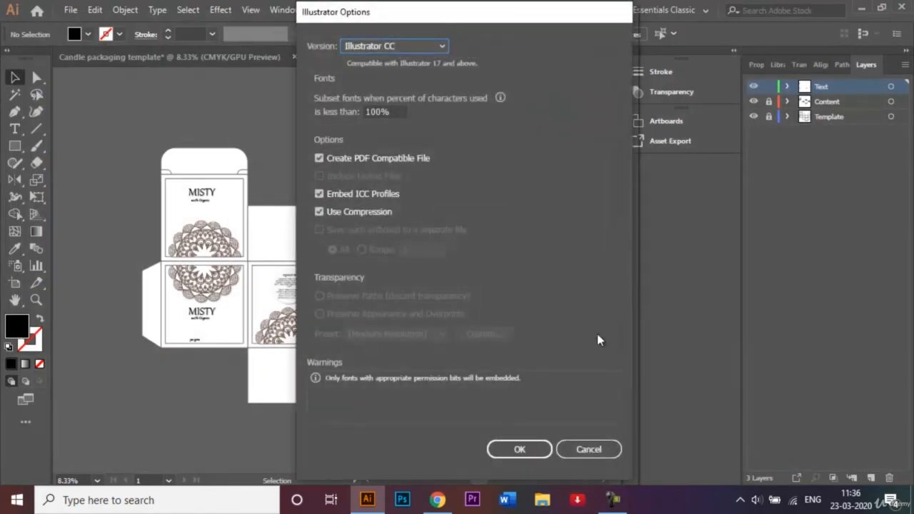
{"action": "left_click", "coordinate": [531, 449]}
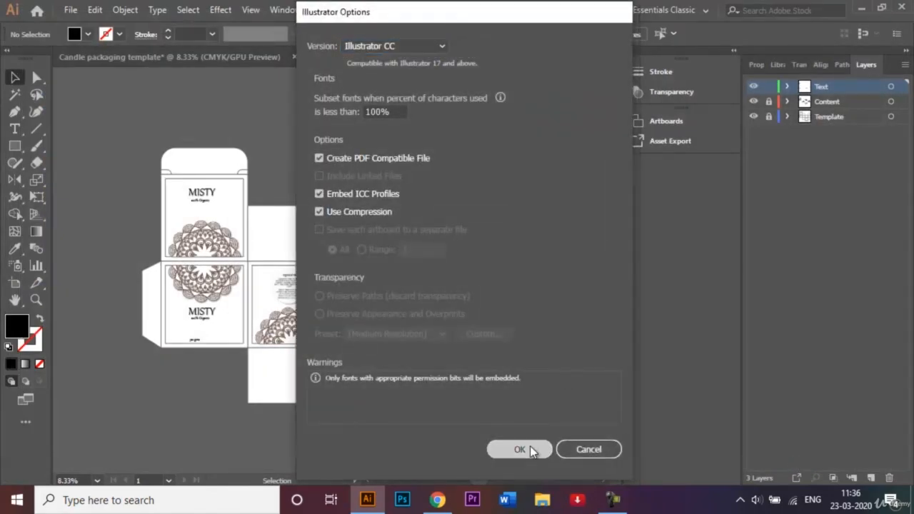